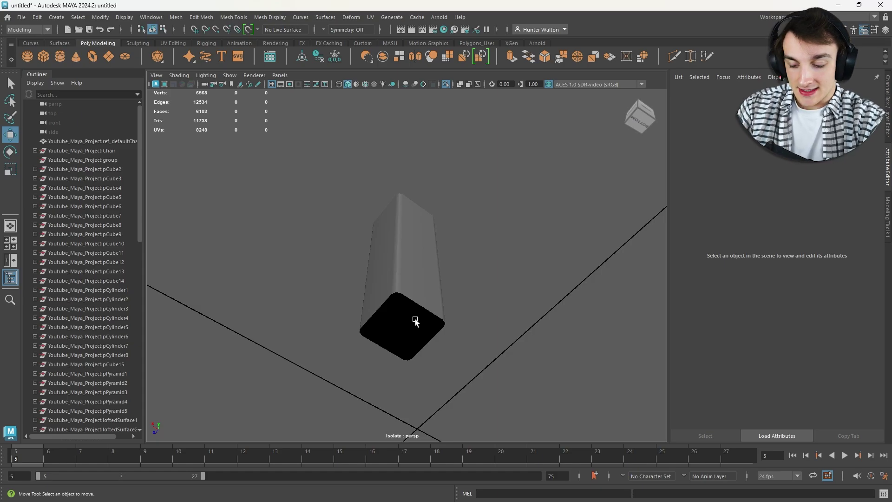
Leave the current isolated view and isolate the chair leg closest to the camera on its own
key("ctrl+1")
left_click_drag(435, 306, 528, 303, "alt")
left_click(356, 362)
key("ctrl+1")
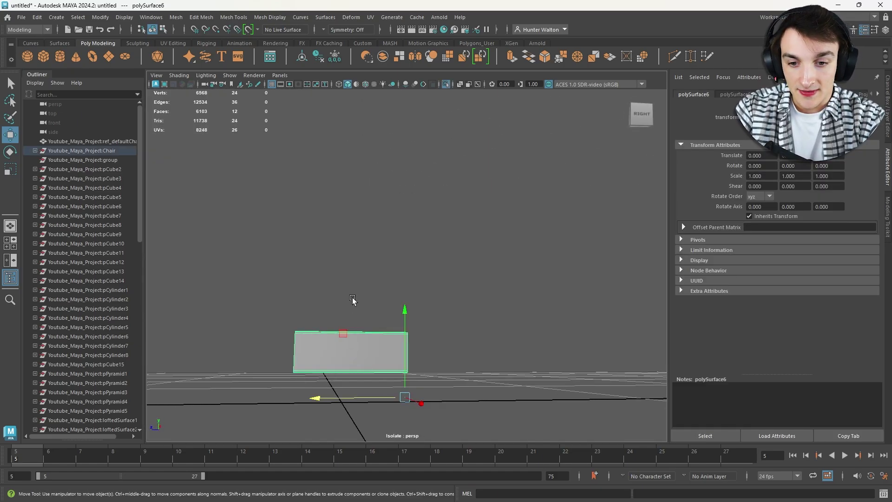
left_click_drag(354, 245, 278, 315, "alt")
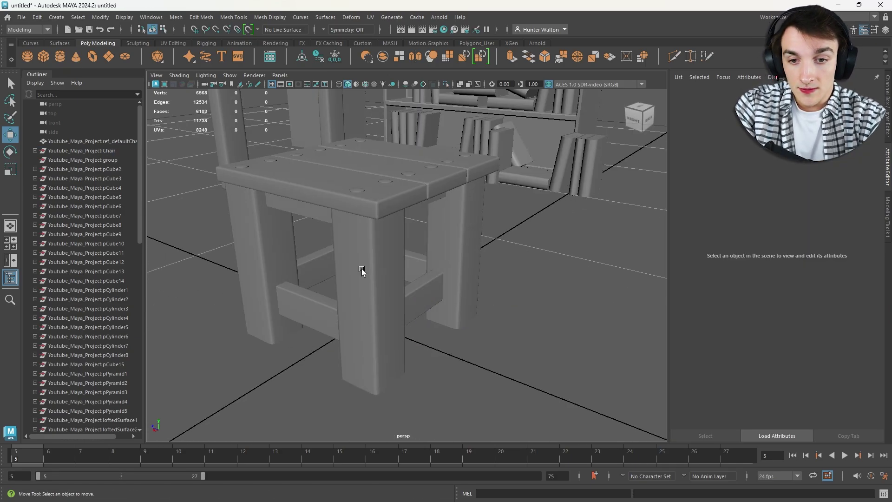
left_click(361, 268)
key("ctrl+1")
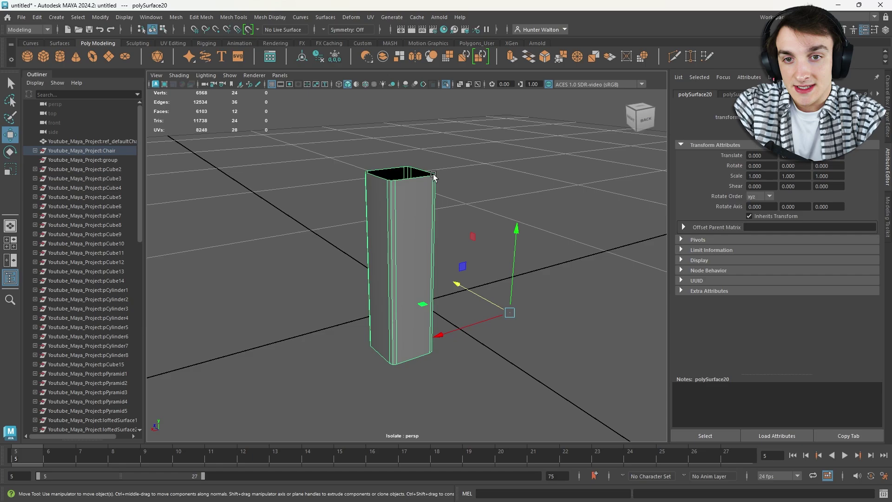
left_click(447, 172)
left_click(418, 199)
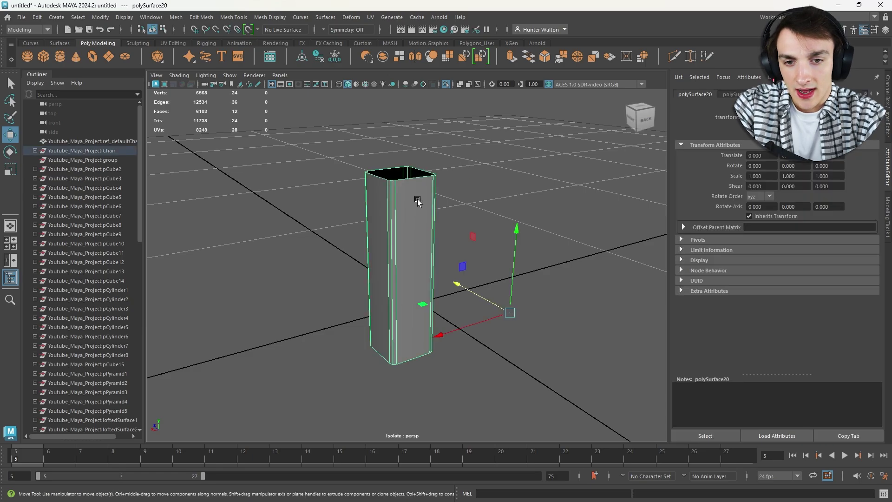
Open the UV Editor for the isolated chair leg and place its window beside the viewport
left_click(373, 19)
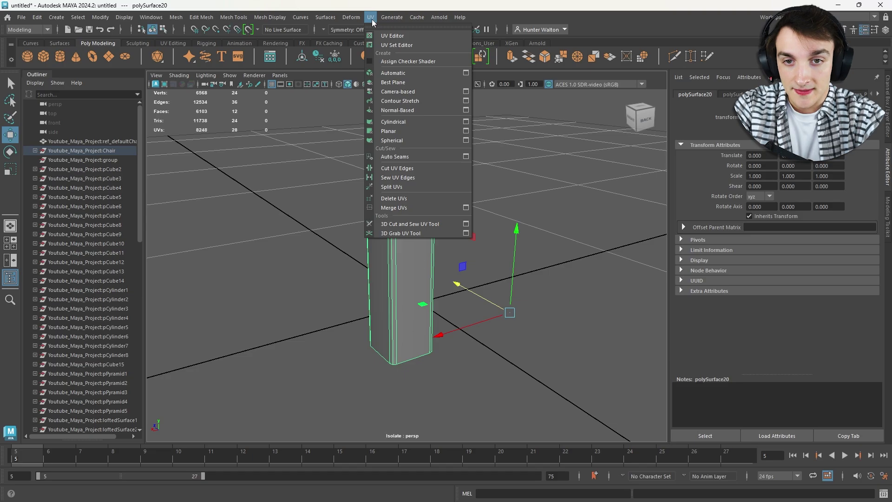
left_click(380, 37)
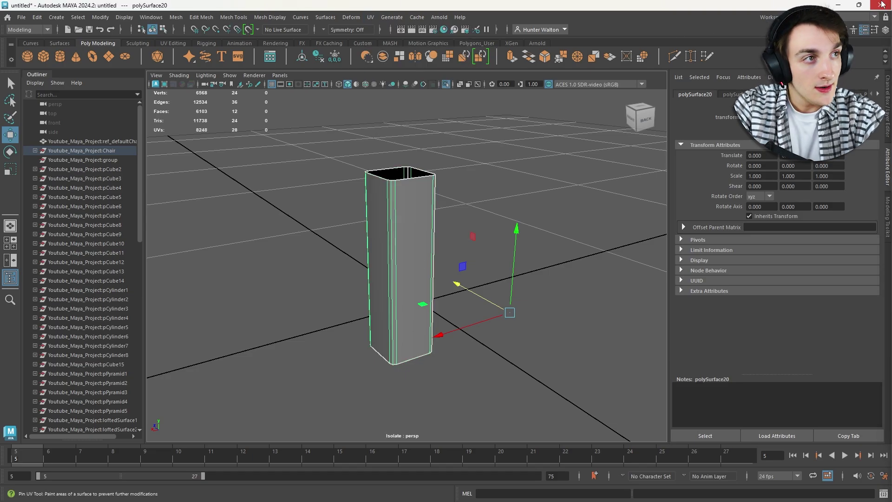
left_click_drag(891, 92, 673, 48)
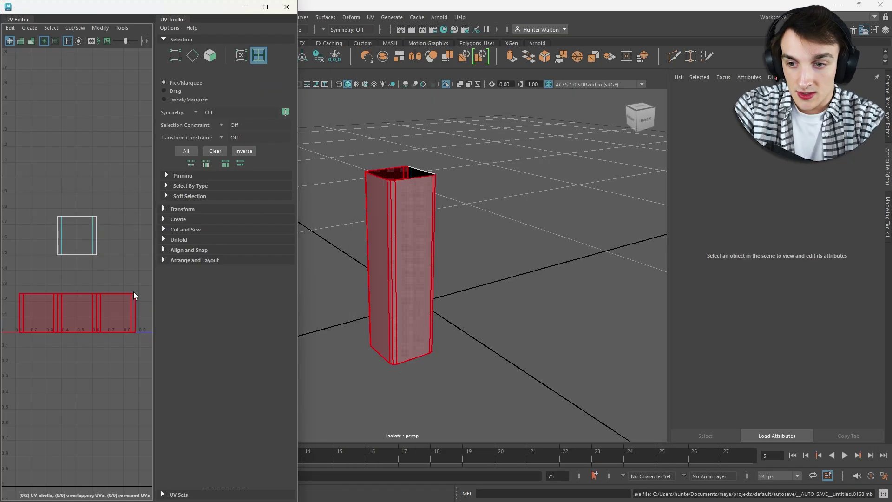
Examine the chair leg's existing UV shells and compare them with the leg's sides in the 3D view
left_click(83, 269)
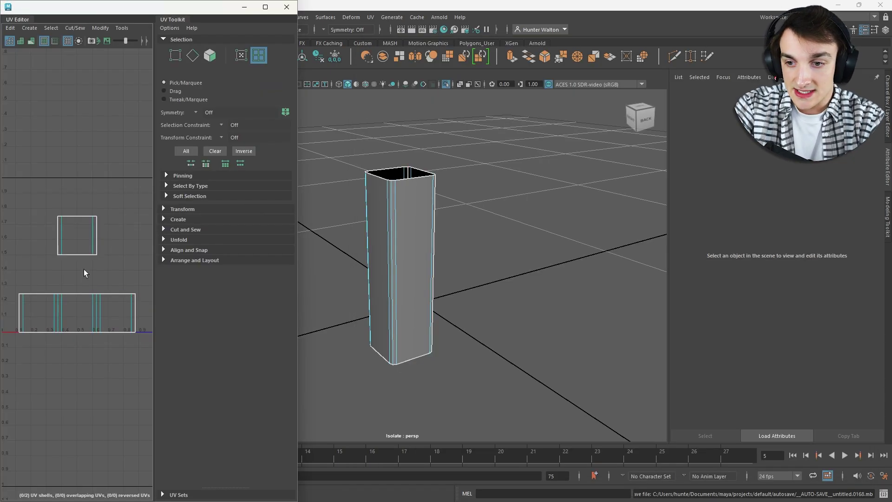
left_click(83, 256)
left_click(77, 295)
left_click(74, 250)
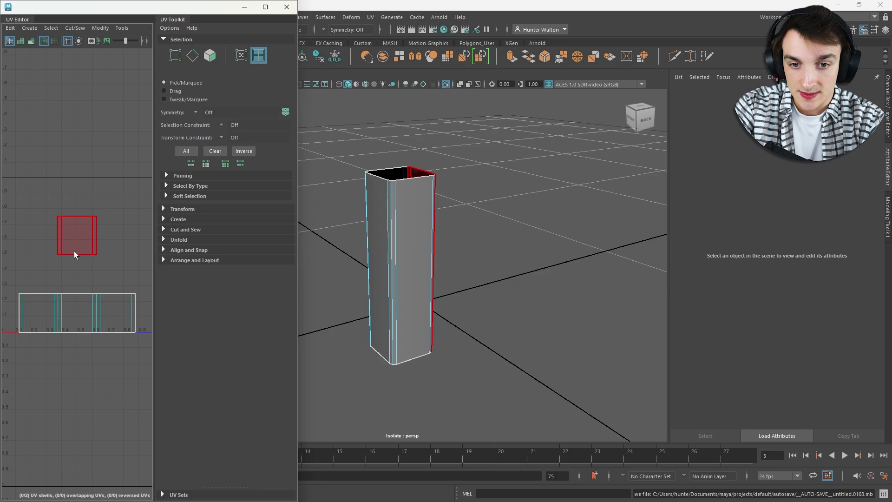
left_click(70, 257)
left_click(82, 322)
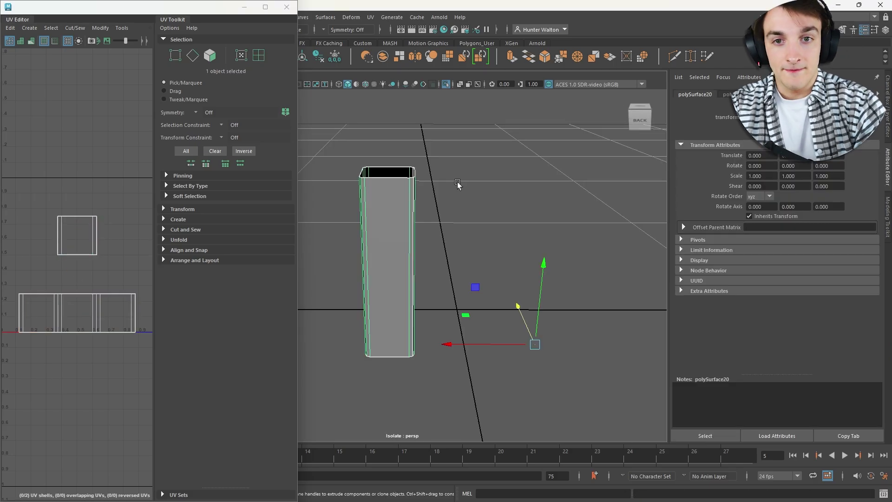
left_click_drag(430, 174, 421, 152, "alt")
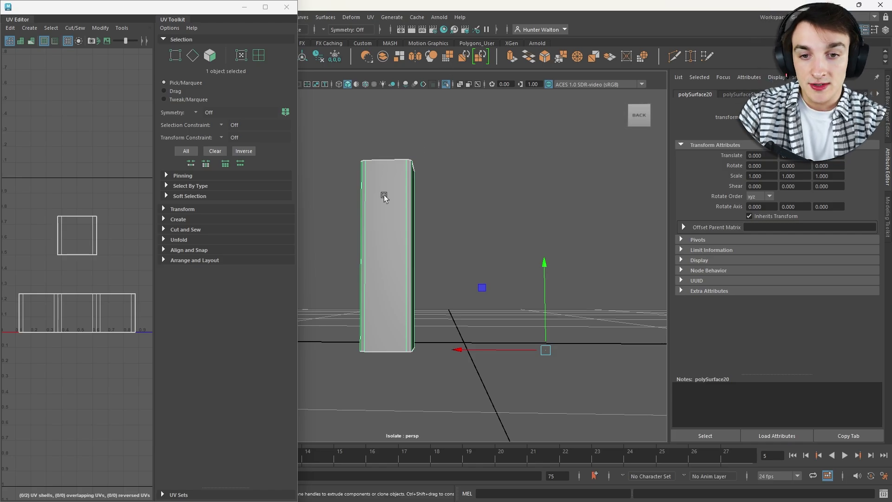
right_click_drag(384, 195, 413, 187)
left_click_drag(421, 179, 456, 189, "alt")
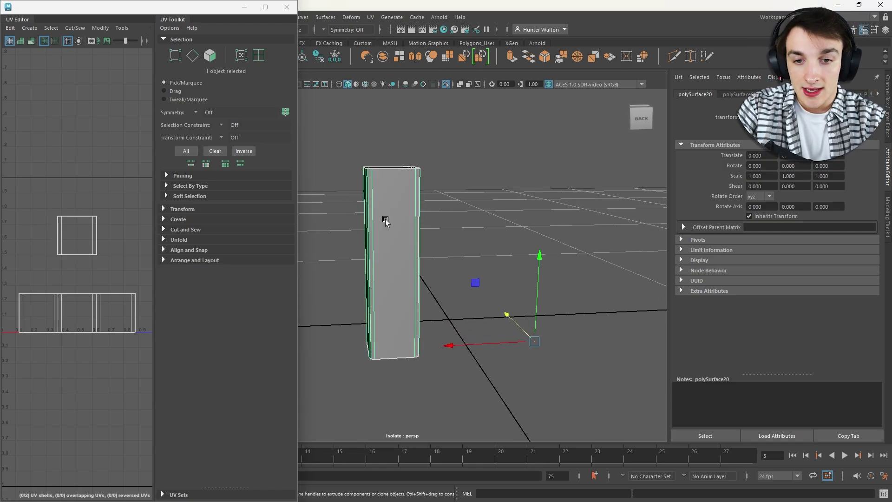
Apply a planar UV projection to the chair leg from the X axis, fitted to the bounding box
left_click(369, 17)
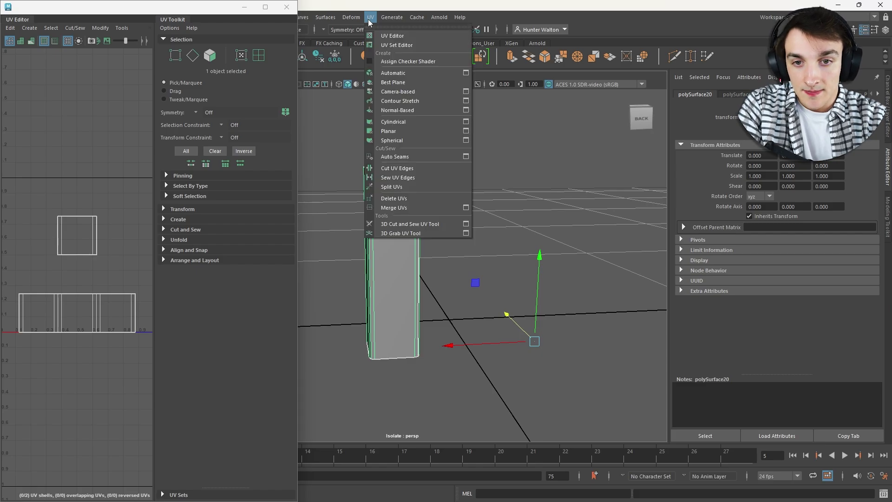
left_click(465, 131)
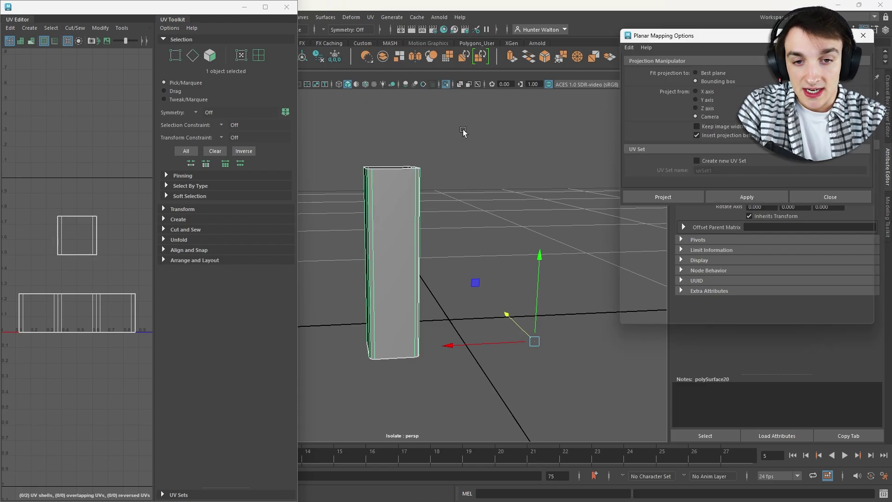
left_click_drag(425, 205, 606, 204, "alt")
scroll(423, 197, "up", 5)
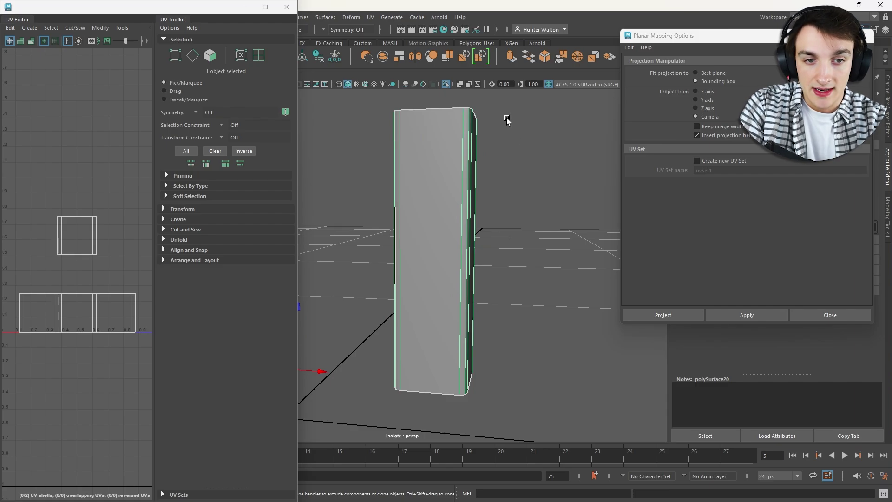
left_click_drag(506, 120, 583, 130, "alt")
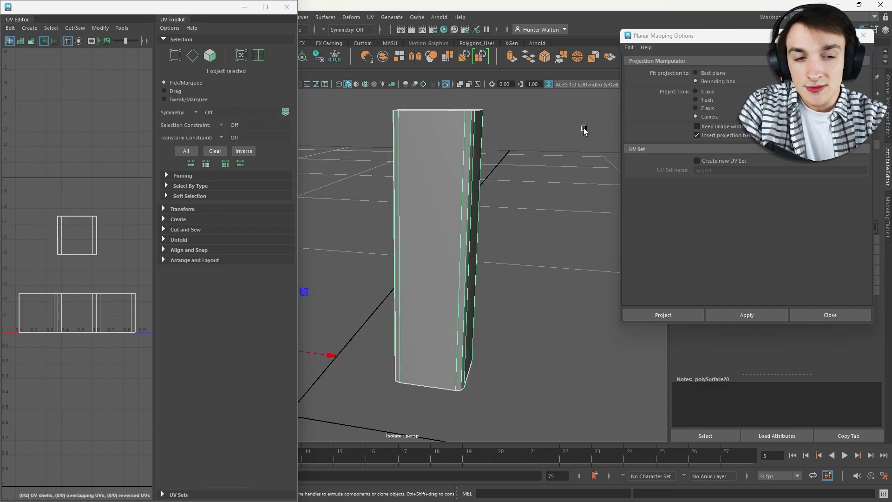
left_click(694, 91)
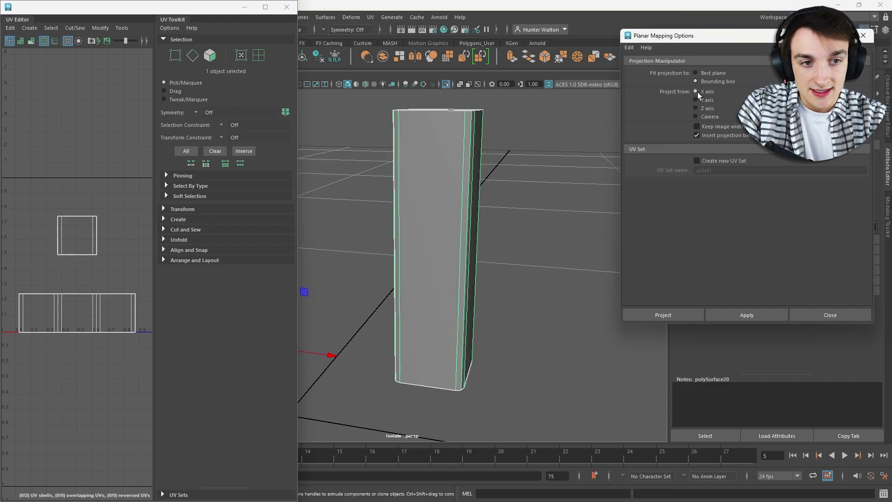
left_click(755, 315)
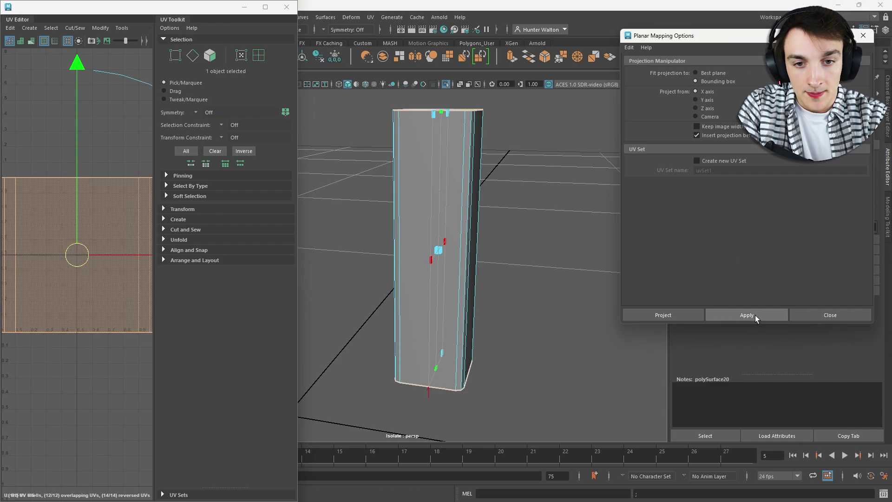
Switch to UV shell selection and check how the leg's projected shell covers its faces
scroll(99, 189, "down", 3)
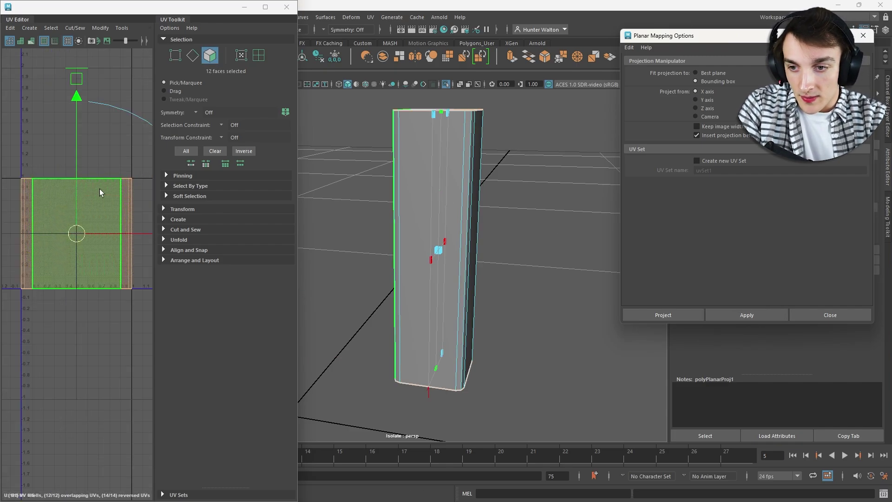
right_click_drag(113, 152, 90, 141)
left_click(99, 191)
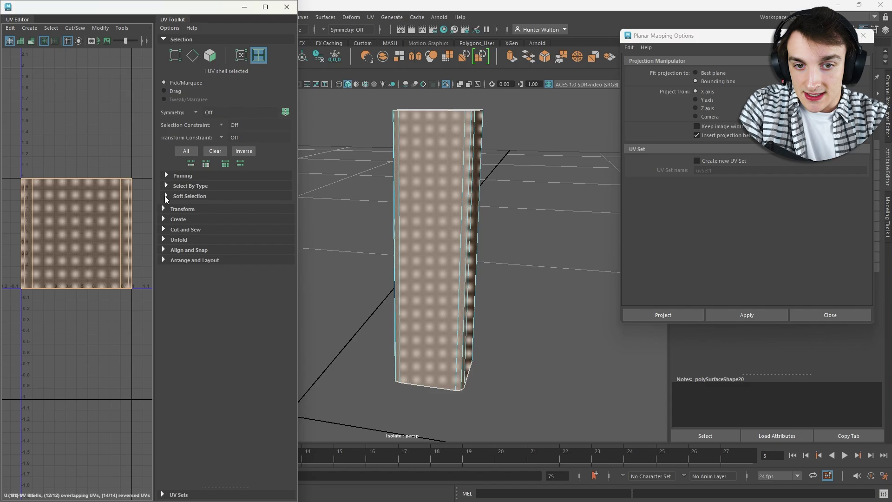
left_click_drag(474, 193, 364, 248, "alt")
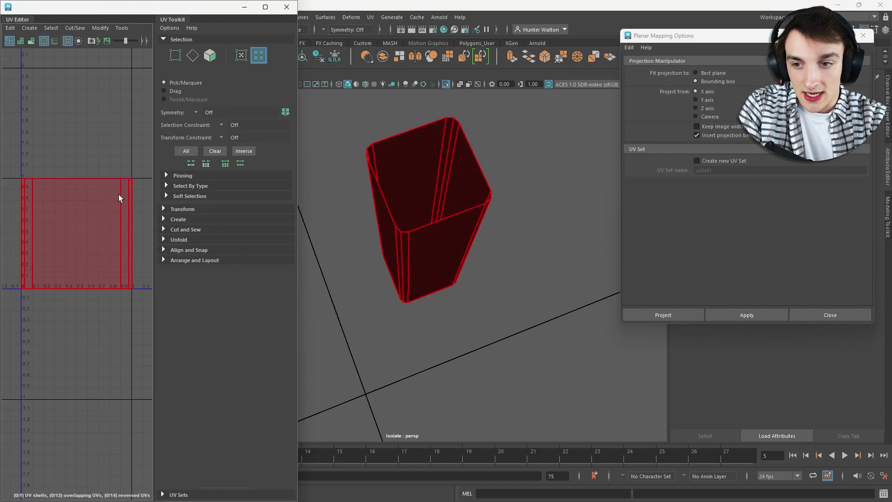
left_click(116, 75)
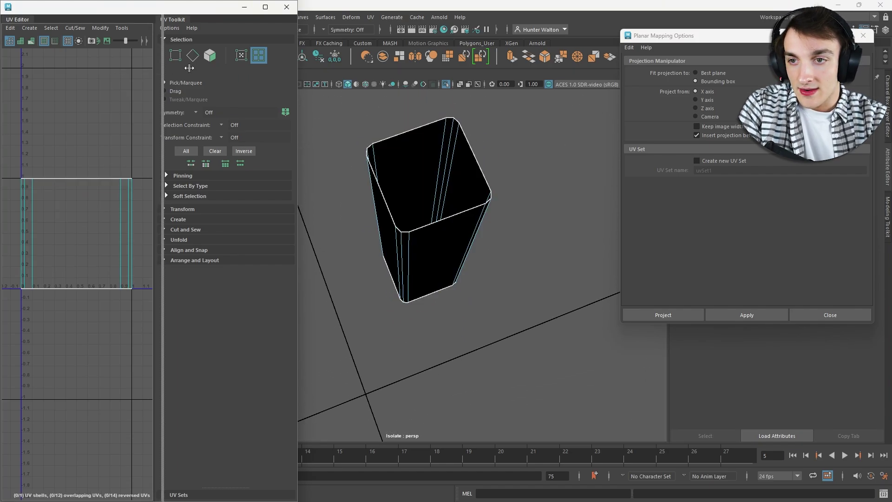
Enlarge the UV Editor to full screen, frame the UV tile and turn on the checker map display
left_click_drag(177, 6, 310, 6)
scroll(574, 119, "down", 5)
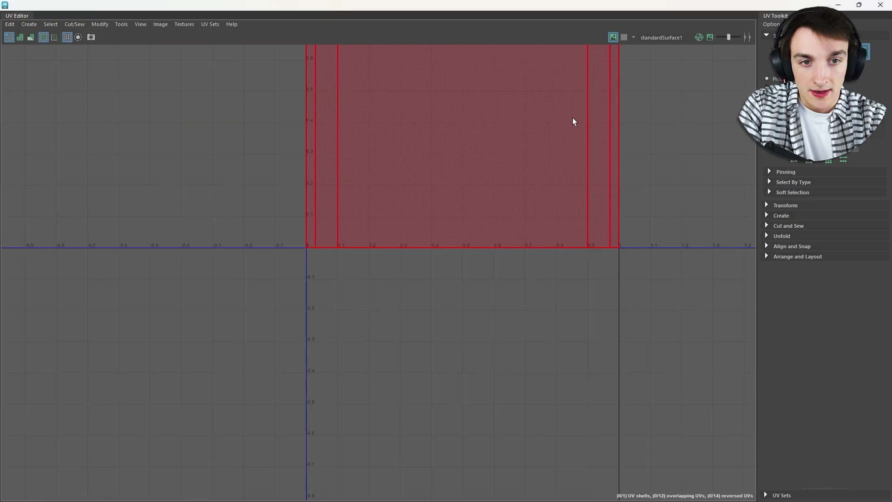
middle_click_drag(558, 111, 461, 224, "alt")
middle_click_drag(507, 115, 562, 109, "alt")
scroll(500, 135, "up", 3)
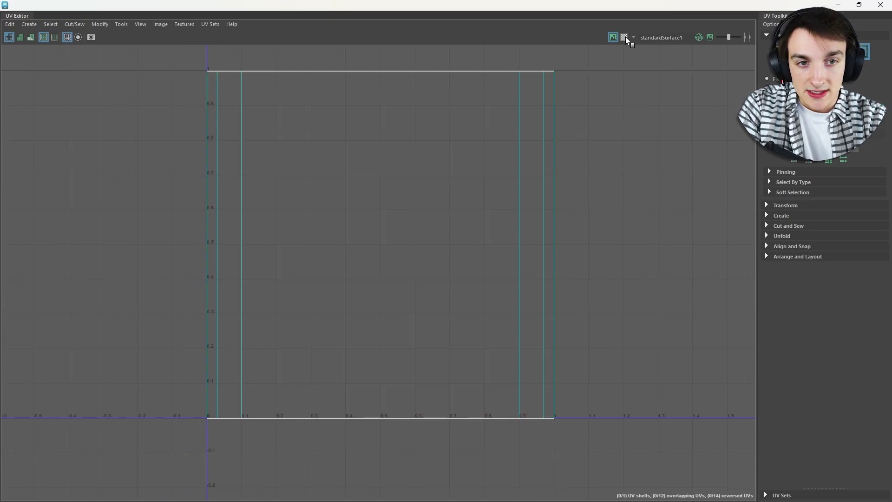
left_click(625, 37)
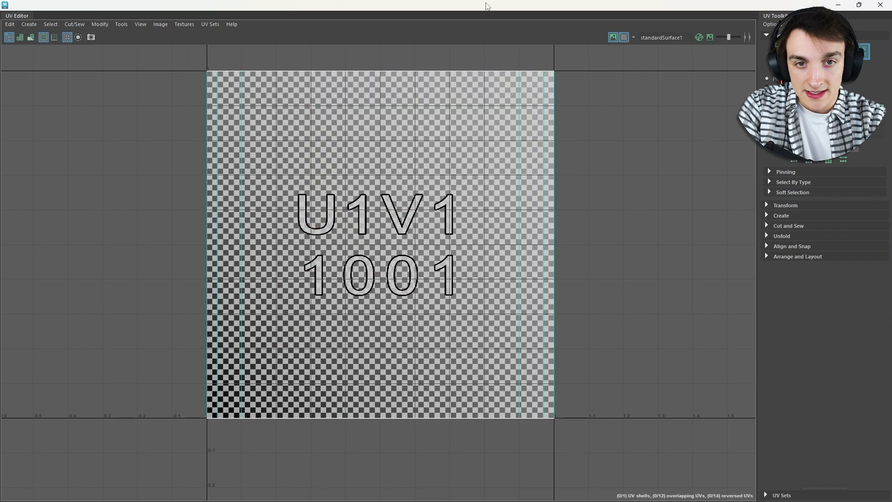
Shrink the UV Editor off the model and reselect the leg as an object to inspect its checker pattern
left_click_drag(485, 4, 191, 337)
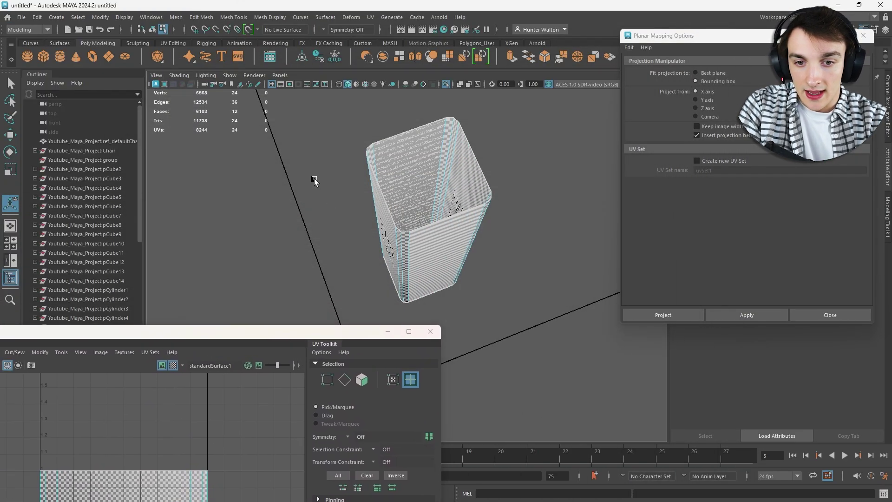
left_click_drag(304, 180, 360, 137, "alt")
right_click_drag(363, 160, 398, 137)
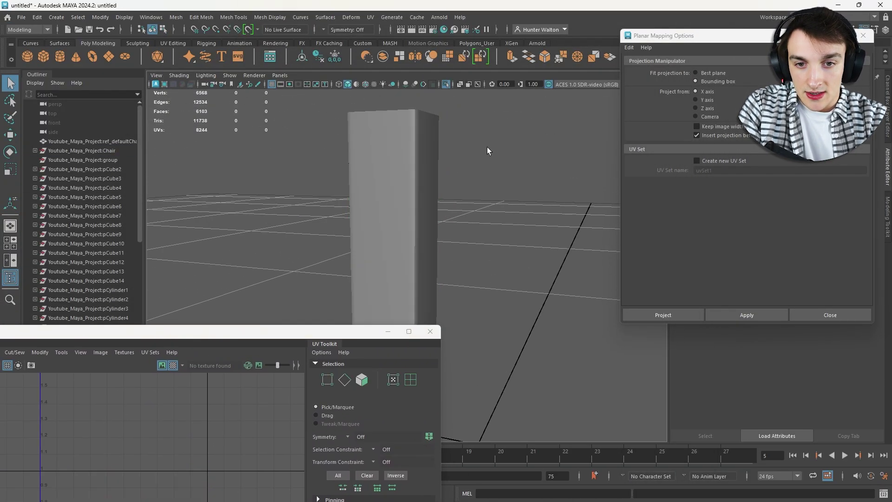
left_click(397, 152)
left_click_drag(480, 149, 431, 216, "alt")
Expand the Cut and Sew tools in the UV Toolkit and reduce the UV Editor window's size
left_click_drag(346, 335, 349, 46)
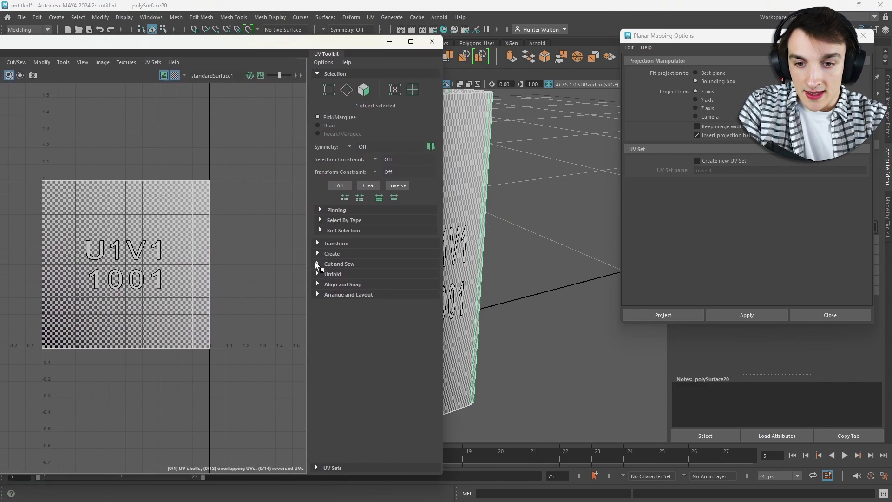
left_click(316, 264)
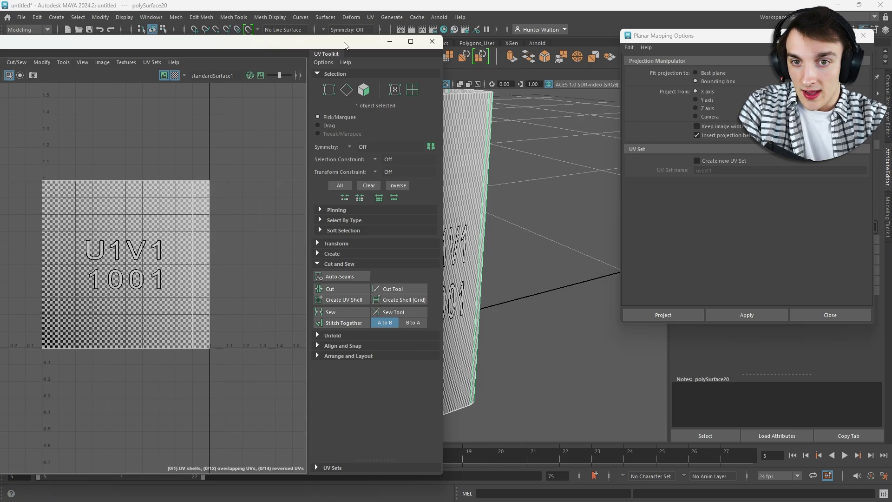
left_click_drag(0, 186, 59, 186)
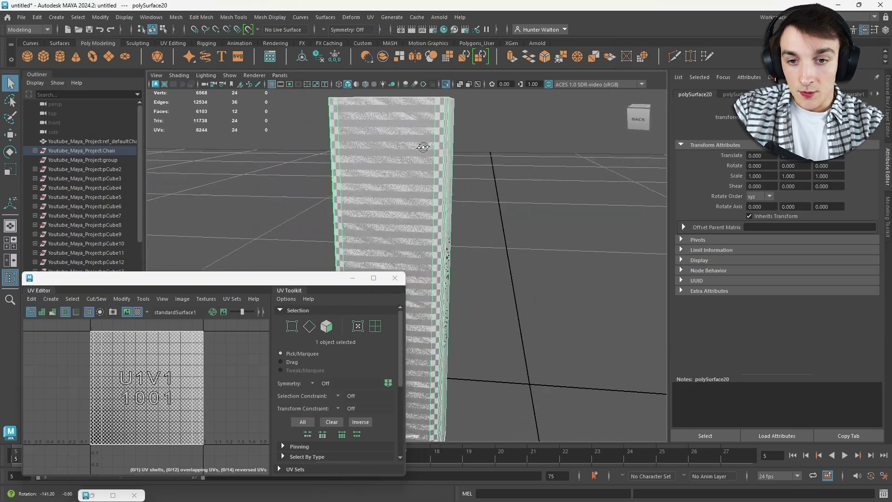
Switch to edge selection and select one vertical bevel edge at the leg's corner
left_click_drag(516, 153, 578, 150, "alt")
right_click_drag(454, 153, 455, 126)
left_click_drag(444, 125, 525, 138, "alt")
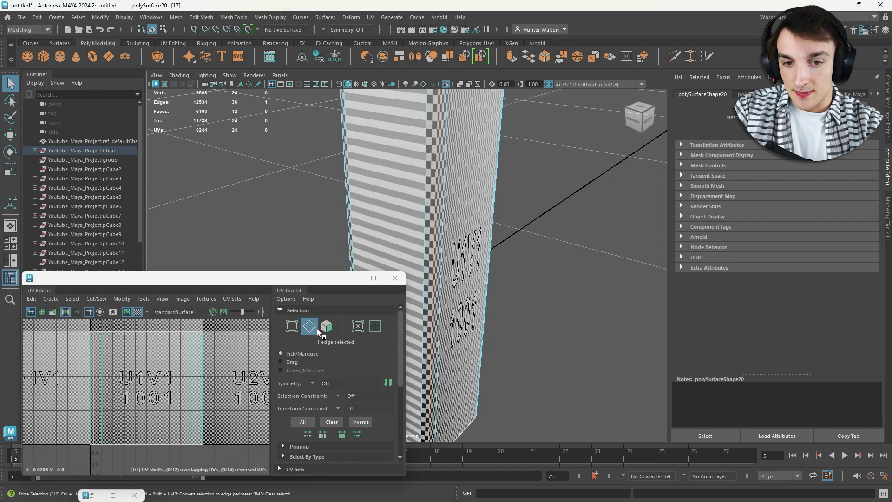
left_click_drag(265, 279, 260, 243)
left_click(559, 182)
middle_click_drag(559, 183, 517, 237, "alt")
left_click_drag(517, 237, 510, 195, "alt")
right_click_drag(425, 192, 418, 170)
left_click(409, 167)
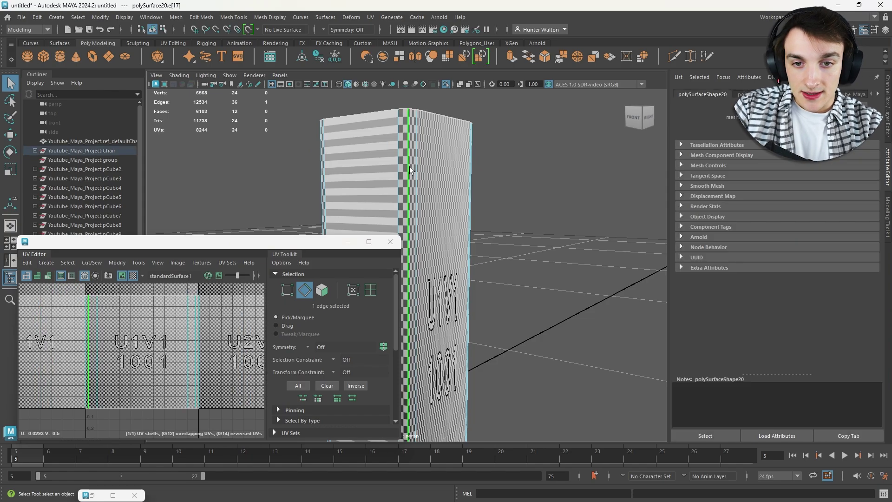
Cut the leg's UVs along the selected vertical corner edge
left_click_drag(288, 246, 298, 100)
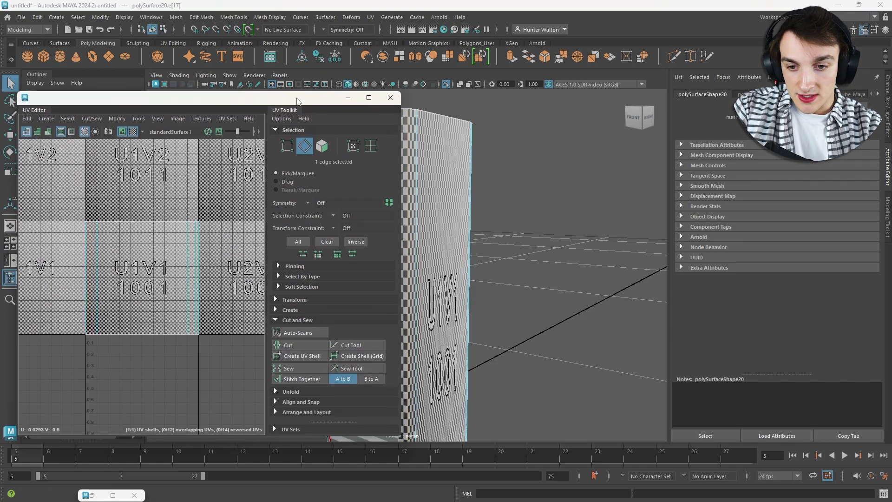
left_click(275, 320)
left_click(275, 319)
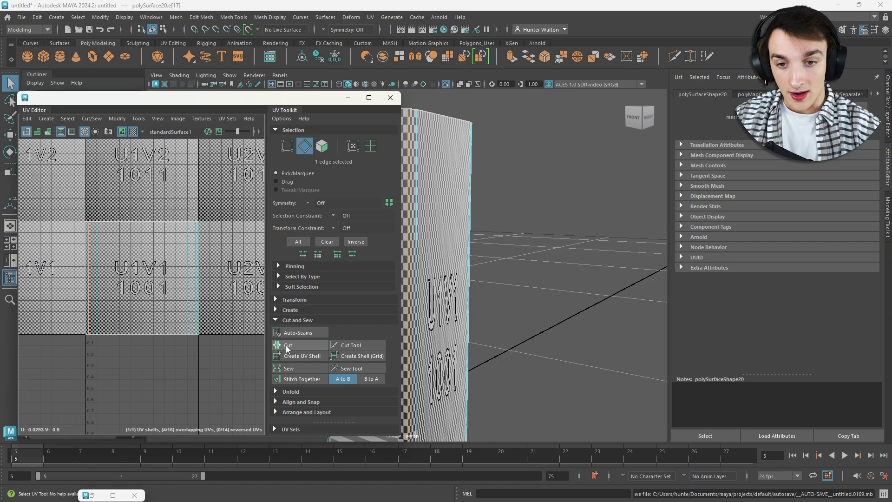
Select all of the leg's faces and close the UV Editor
right_click_drag(431, 178, 466, 201)
left_click(450, 202)
mouse_move(517, 191)
left_mouse_down("alt")
mouse_move(447, 192)
mouse_move(528, 199)
left_mouse_up("alt")
left_click(390, 97)
middle_click_drag(529, 236, 529, 203, "alt")
left_click_drag(515, 196, 464, 199, "alt")
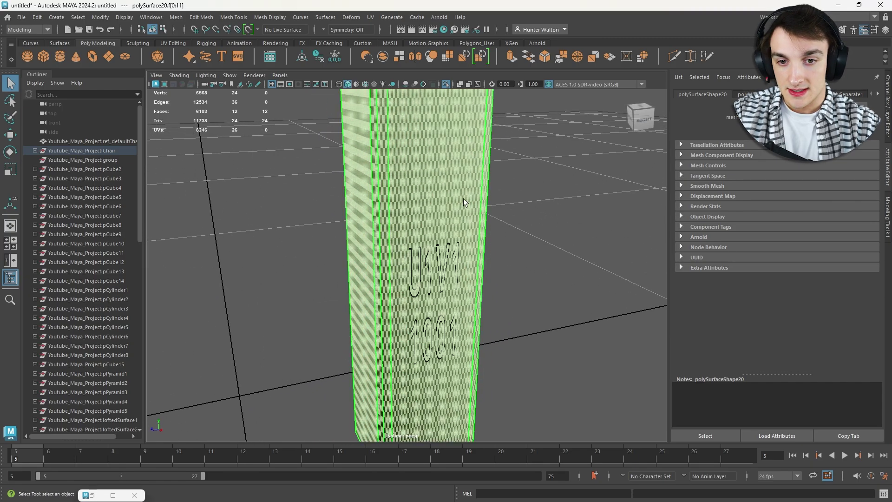
Reopen the UV Editor and unfold the leg's cut UVs with the Unfold command
scroll(464, 199, "down", 3)
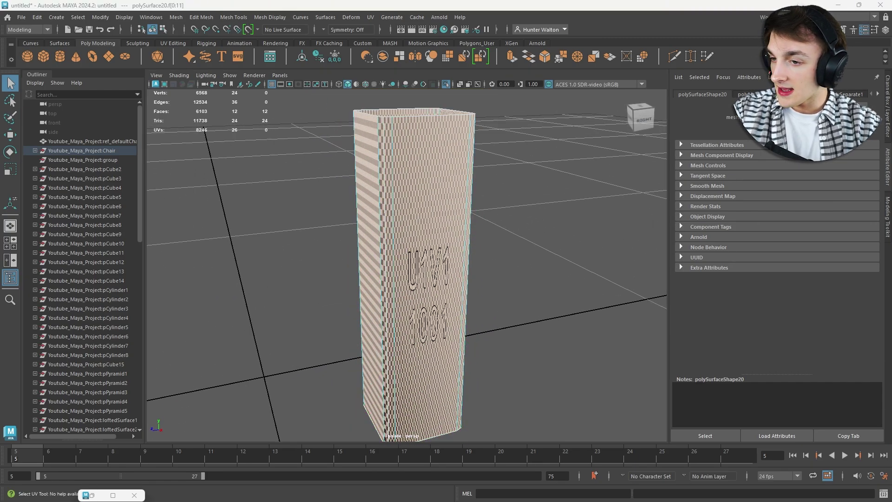
left_click_drag(1, 142, 287, 99)
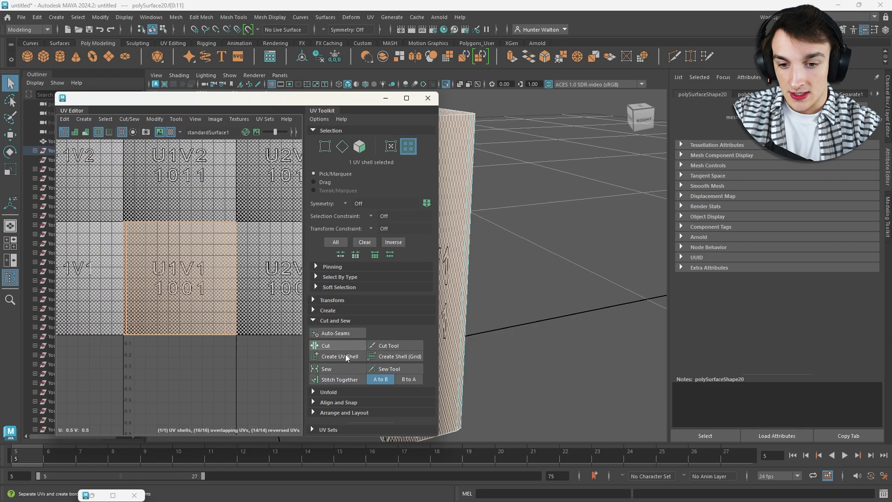
left_click(312, 392)
scroll(325, 379, "down", 2)
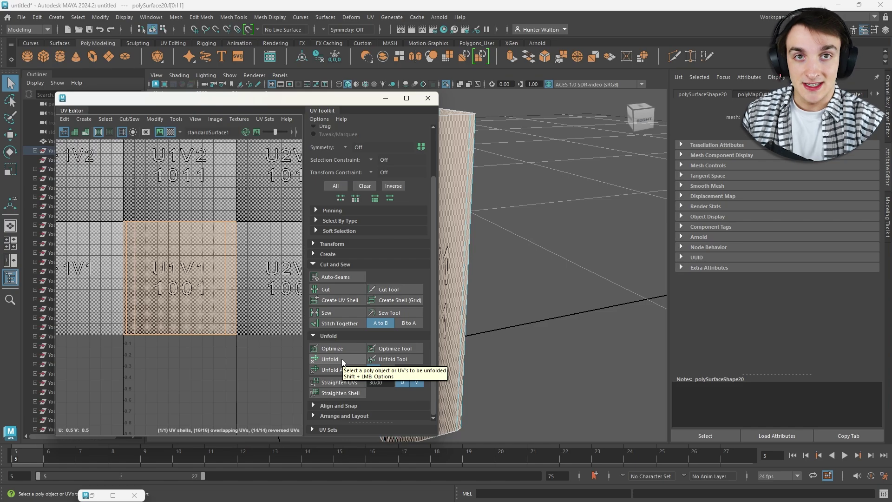
left_click(336, 358)
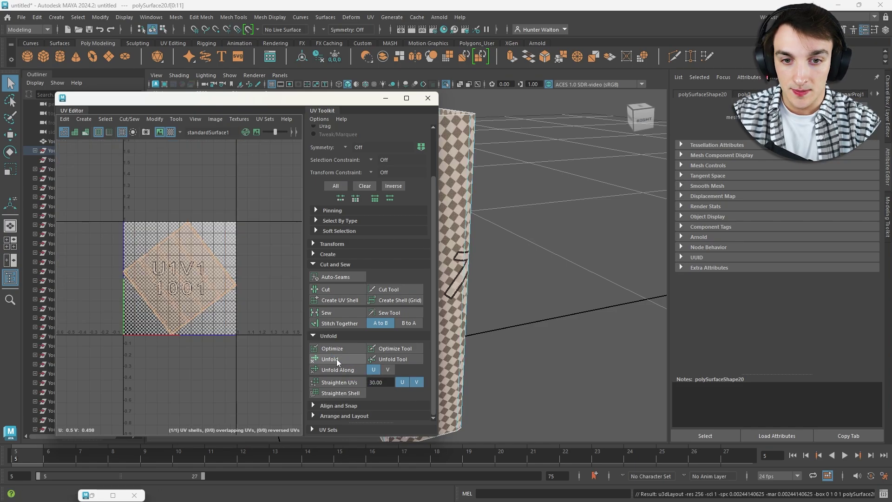
Examine the unfolded UV shell and how evenly the checker pattern covers the sides of the leg
left_click(196, 278)
scroll(196, 279, "up", 3)
middle_click_drag(196, 278, 229, 270, "alt")
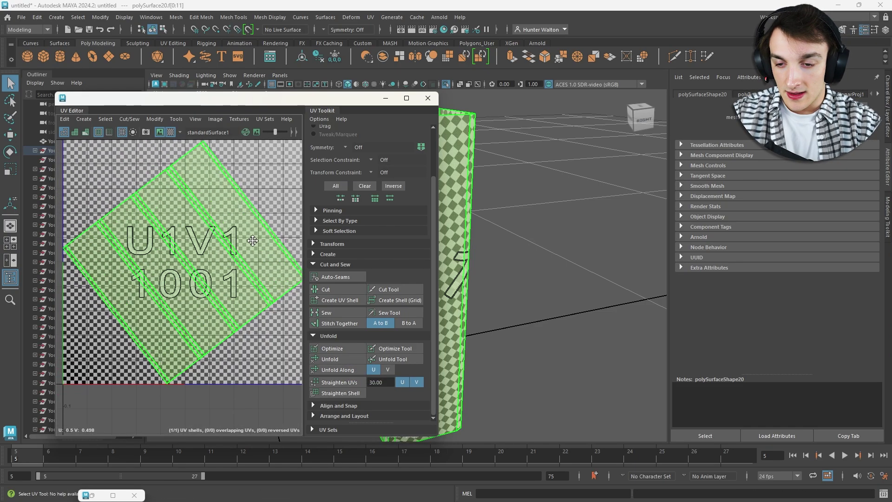
scroll(218, 232, "down", 1)
left_click(94, 272)
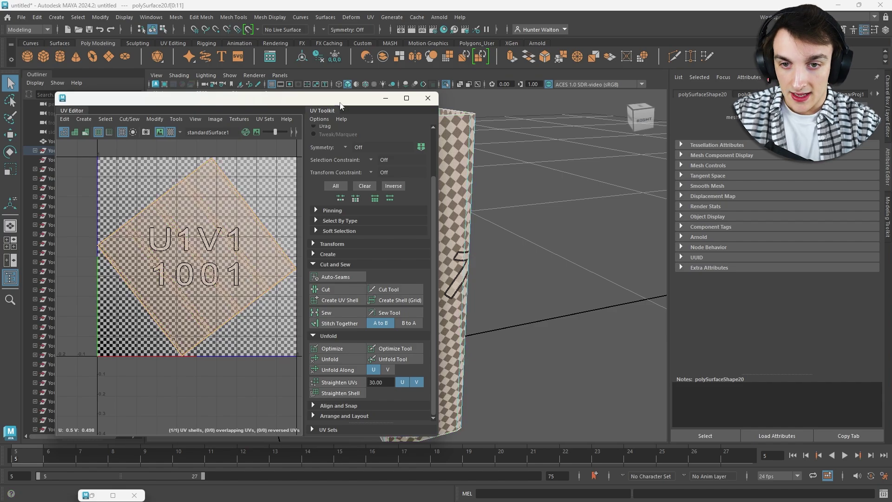
left_click_drag(340, 103, 0, 128)
left_click_drag(448, 189, 487, 169, "alt")
right_click_drag(414, 179, 463, 162)
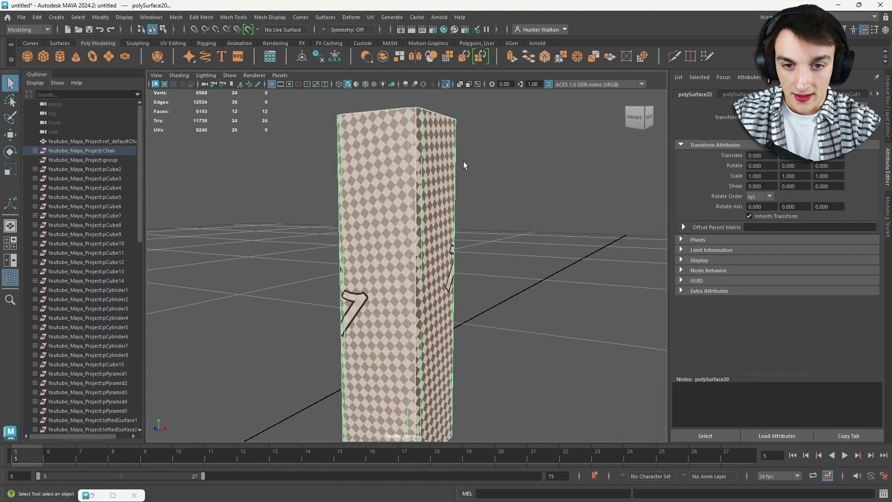
left_click(464, 165)
left_click(388, 185)
left_click_drag(388, 185, 518, 215, "alt")
Bring the UV Editor back, switch to UV Shell selection and select the leg's shell for rotation
right_click_drag(518, 215, 517, 179)
left_click_drag(0, 156, 244, 119)
left_click(252, 263)
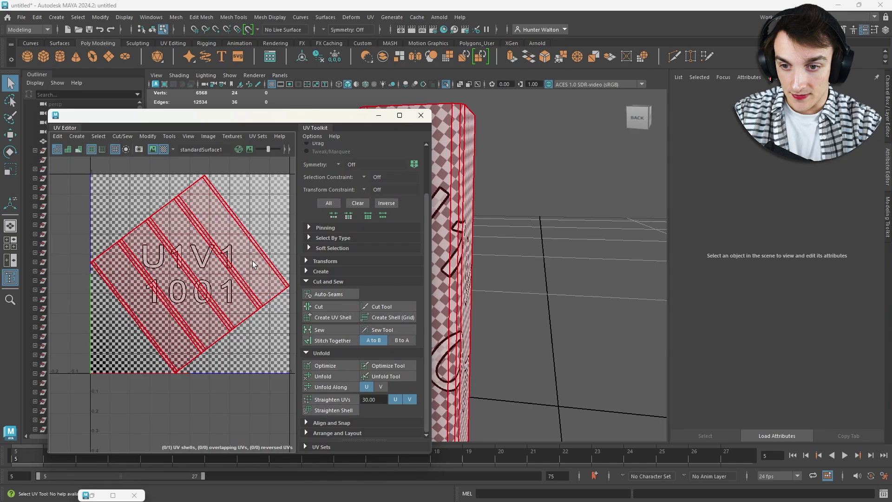
left_click(289, 207)
right_click(252, 199)
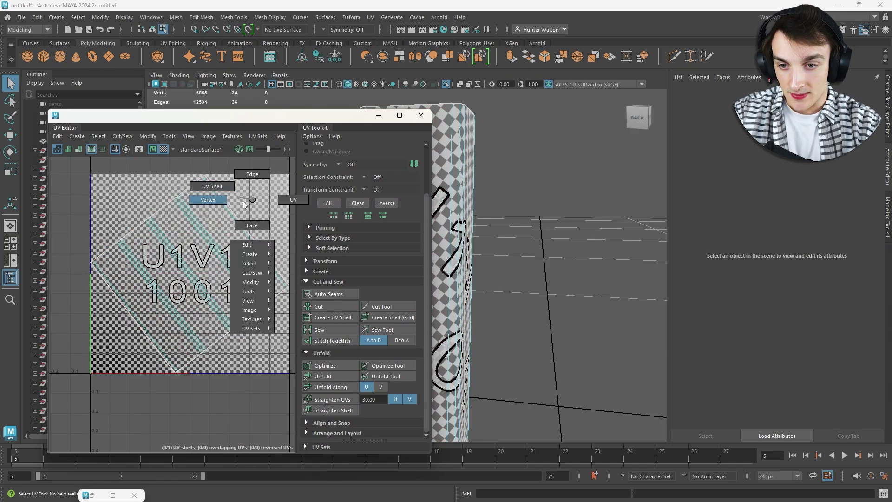
left_click(233, 194)
left_click(223, 213)
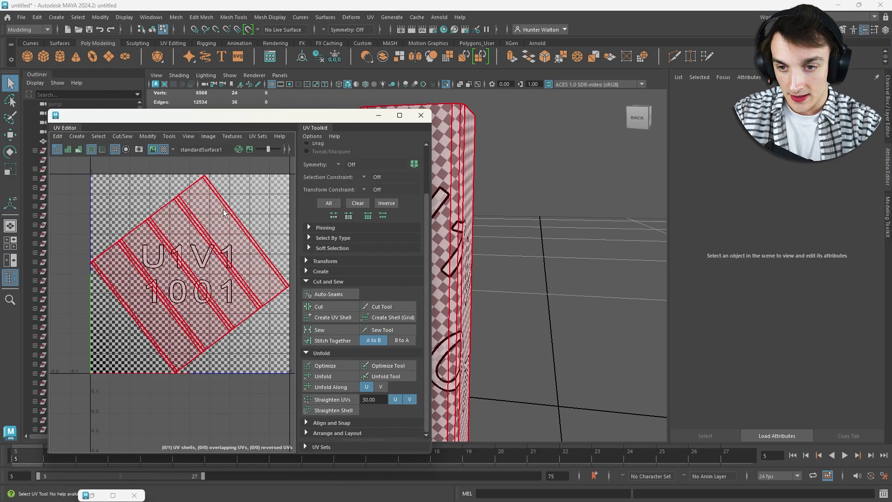
left_click(249, 208)
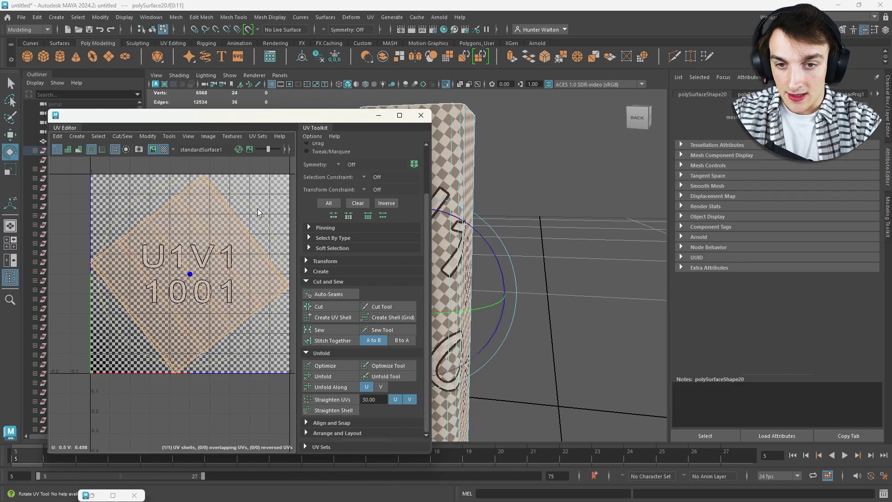
Move the UV Editor beside the leg and deselect the leg in object mode
left_click_drag(307, 115, 790, 92)
right_click(416, 157)
right_click_drag(417, 157, 470, 144)
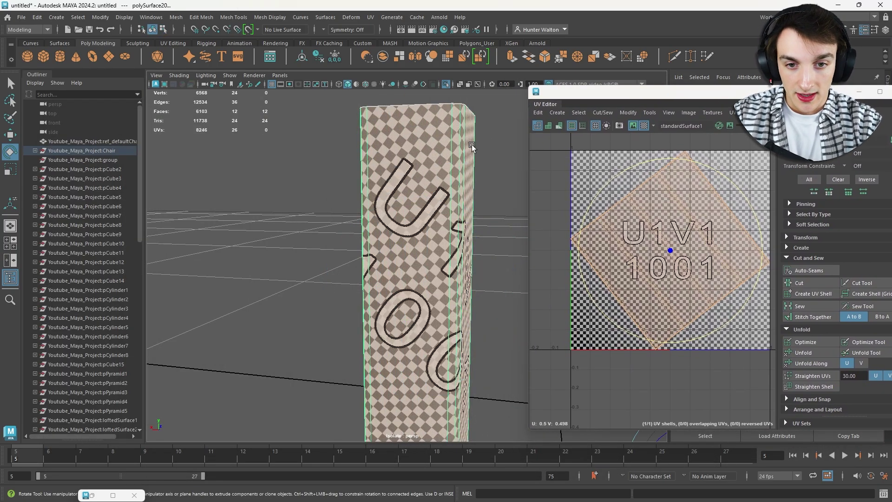
left_click(487, 149)
left_click_drag(487, 149, 514, 152, "alt")
middle_click_drag(514, 153, 455, 148, "alt")
left_click_drag(455, 148, 389, 175, "alt")
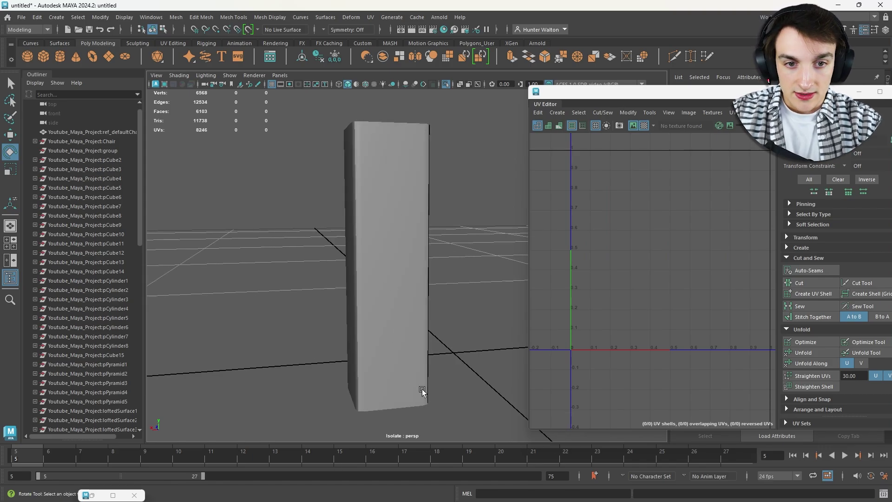
Select the leg's UV shell and rotate it until its edges align with the UV grid
right_click_drag(374, 228, 409, 256)
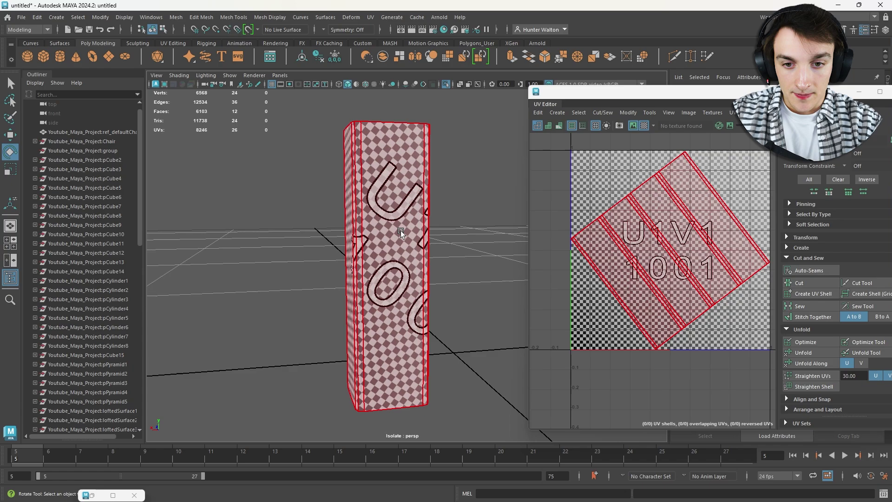
key("e")
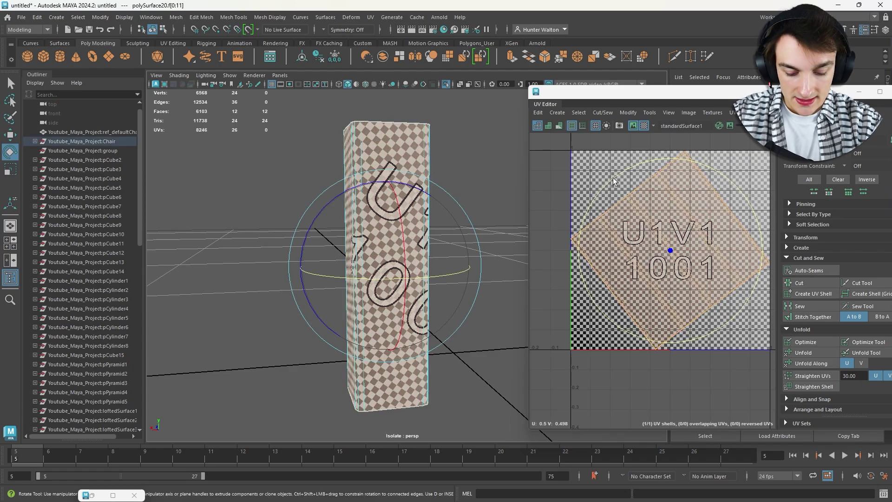
left_click_drag(612, 177, 666, 156)
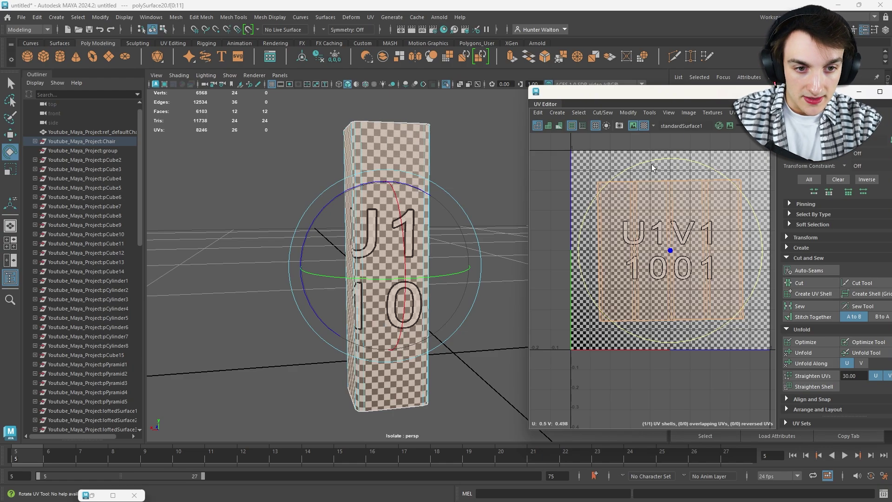
Lay out the straightened UV shell so that it fills the 0 to 1 UV tile
key("r")
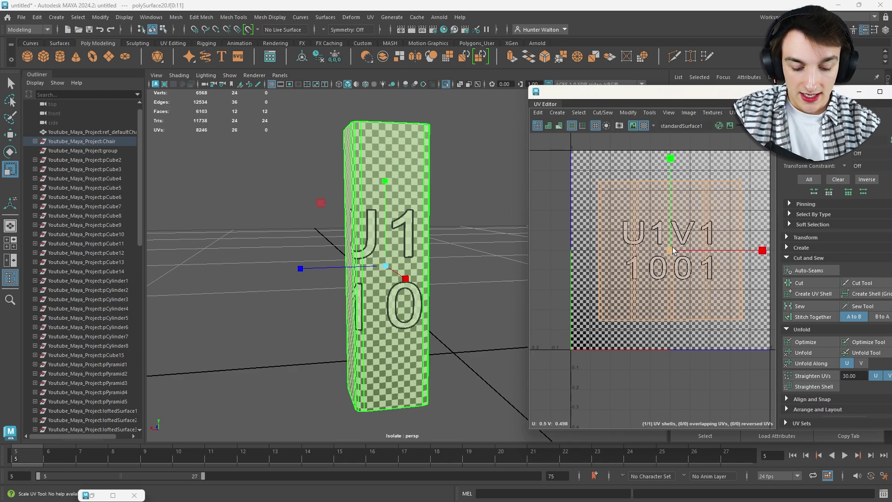
key("ctrl+l")
key("e")
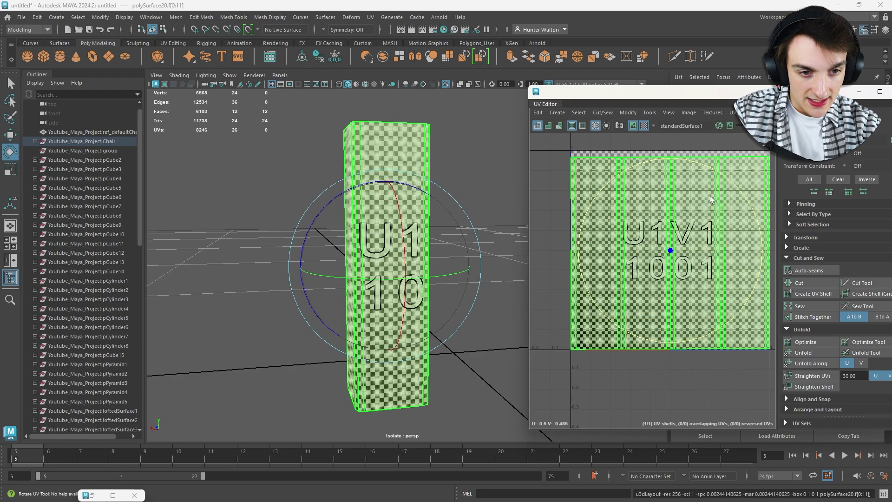
Return to object mode, end the isolation to show the whole chair and select the unwrapped leg
right_click_drag(426, 160, 467, 153)
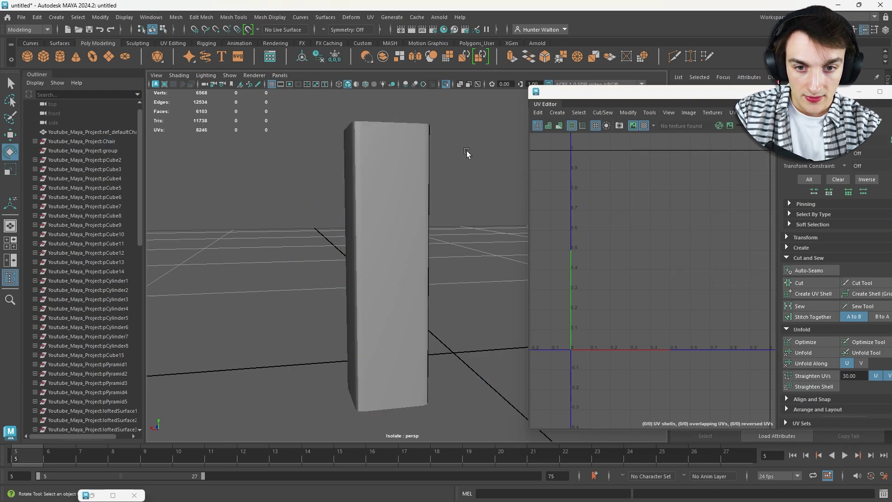
left_click_drag(467, 153, 454, 209, "alt")
left_click(421, 200)
left_click_drag(494, 140, 361, 160, "alt")
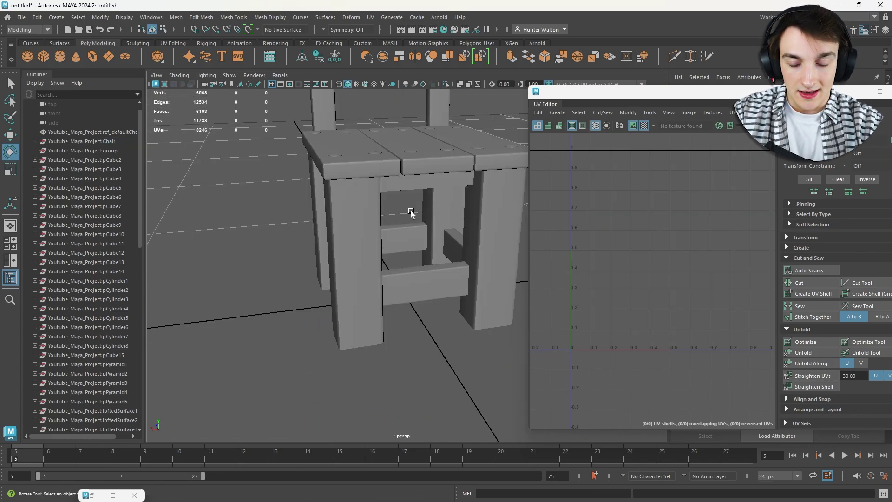
left_click(351, 221)
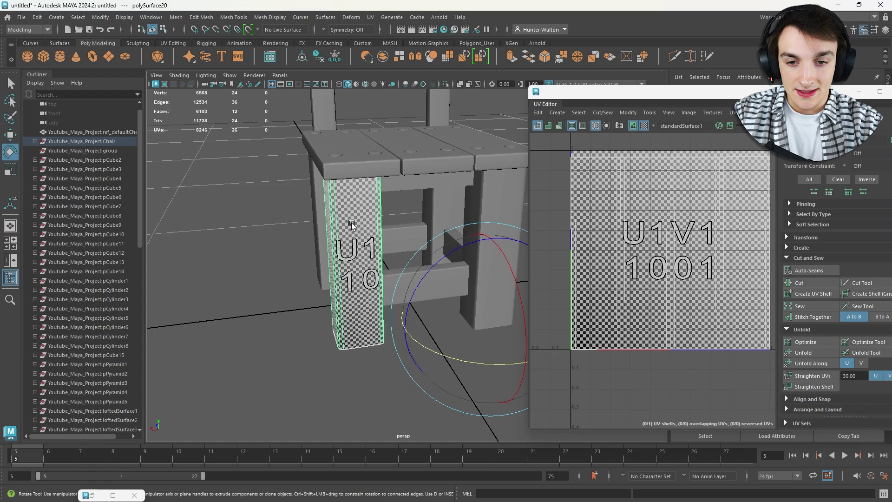
left_click_drag(352, 221, 419, 210, "alt")
left_click(475, 206)
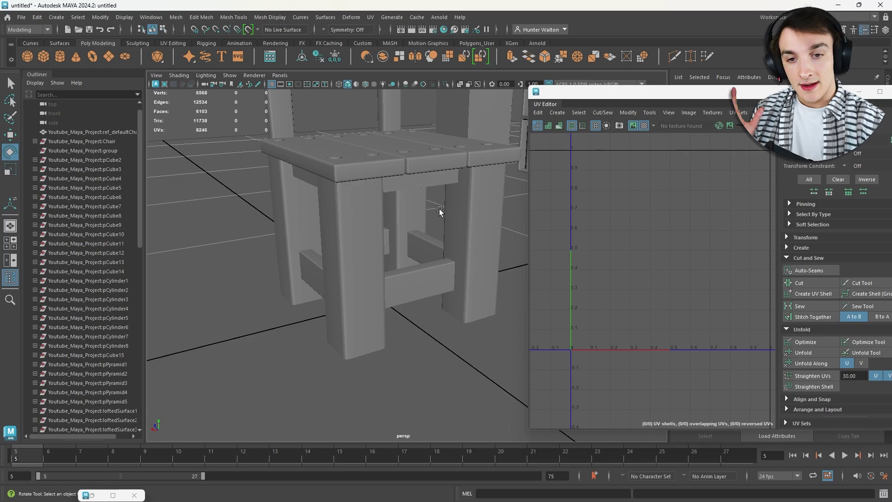
left_click(361, 225)
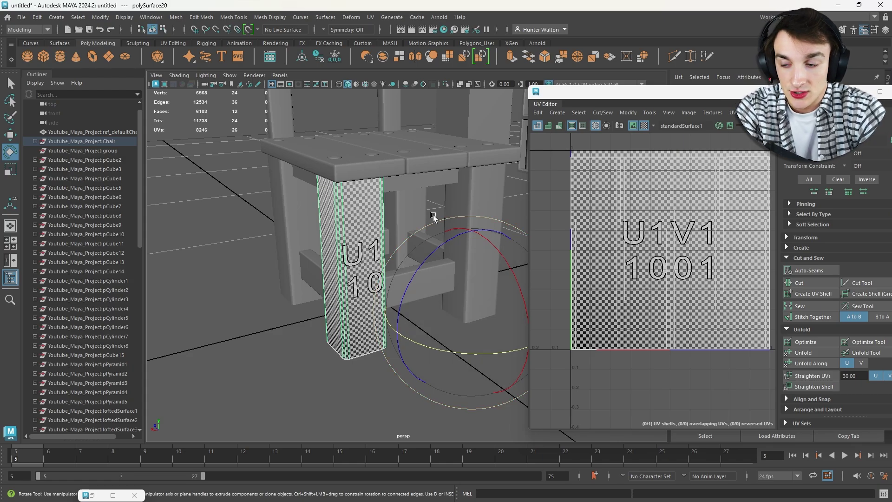
left_click_drag(433, 216, 441, 211, "alt")
right_click_drag(442, 211, 480, 193, "alt")
left_click_drag(480, 193, 452, 210, "alt")
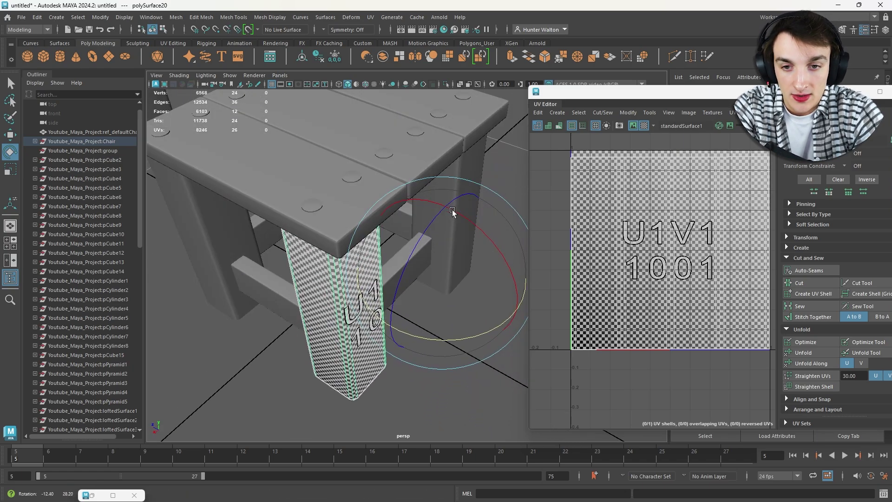
Select the round bolts on the seat one by one to compare their UV layouts
left_click(436, 239)
scroll(436, 239, "up", 3)
left_click_drag(436, 239, 438, 248, "alt")
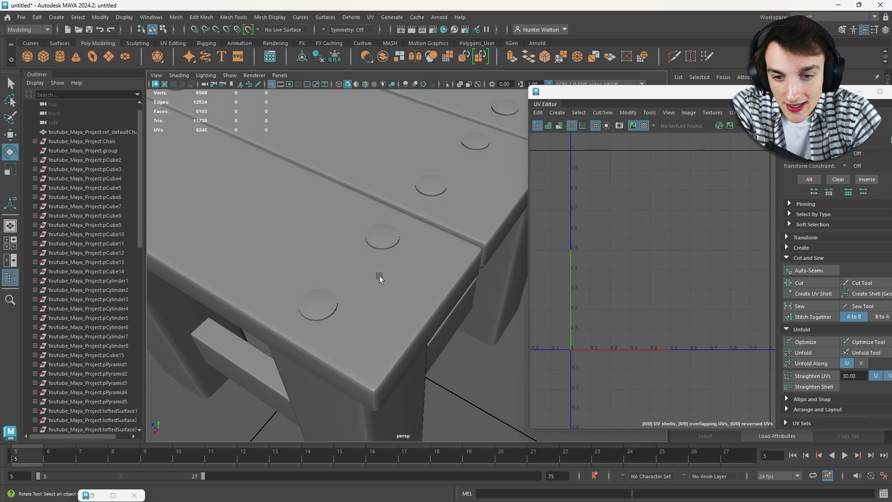
left_click(326, 308)
left_click(379, 237)
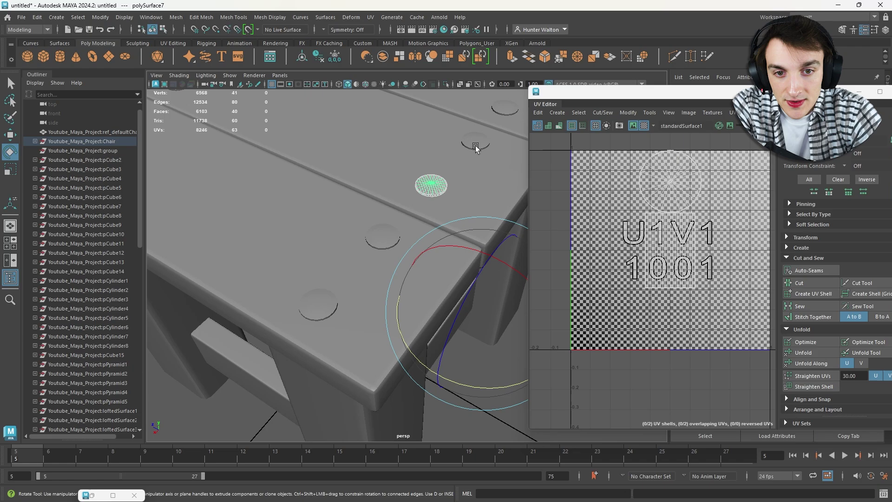
left_click(382, 231)
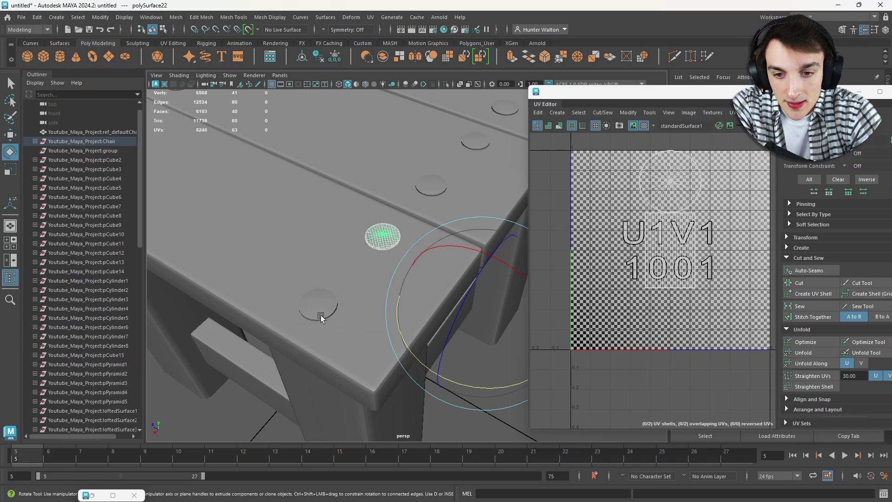
left_click(319, 307)
Select the unwrapped leg, then add the neighbouring leg to the selection as the transfer target
left_click_drag(440, 245, 364, 249, "alt")
left_click(364, 249)
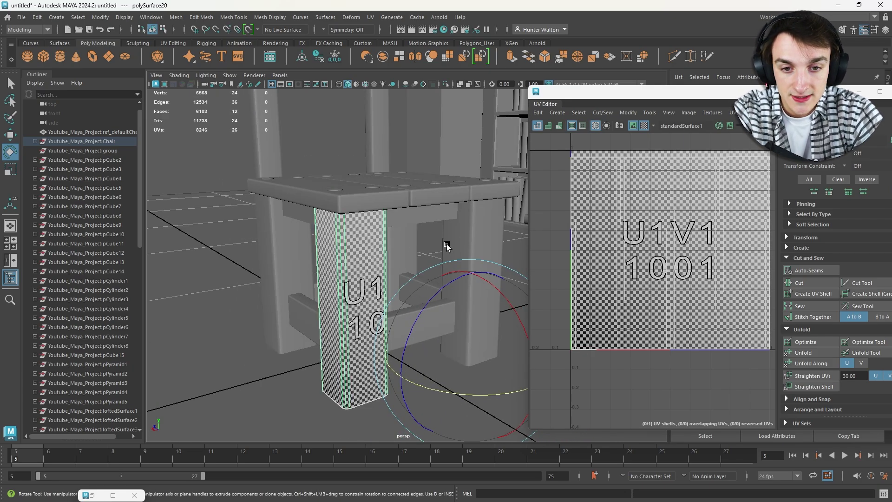
left_click(485, 233, "shift")
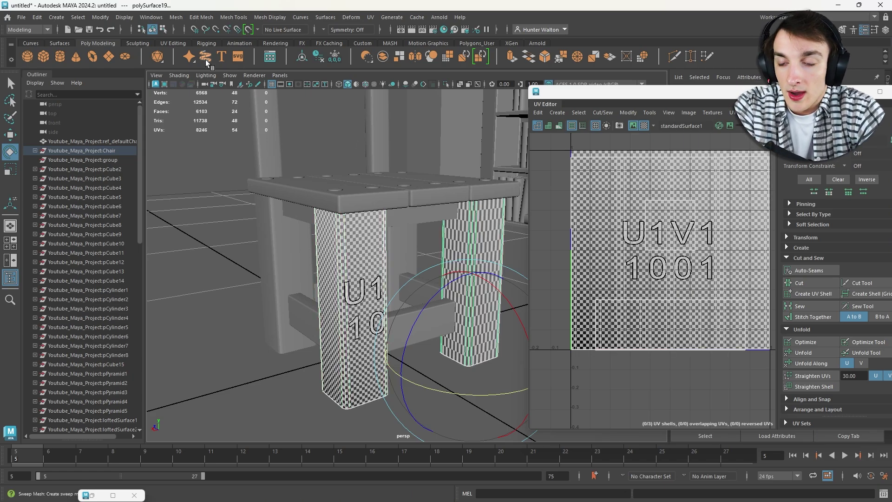
Transfer all UV sets from the unwrapped leg to the neighbouring leg using Component sample space and the Closest to point search method
left_click(177, 18)
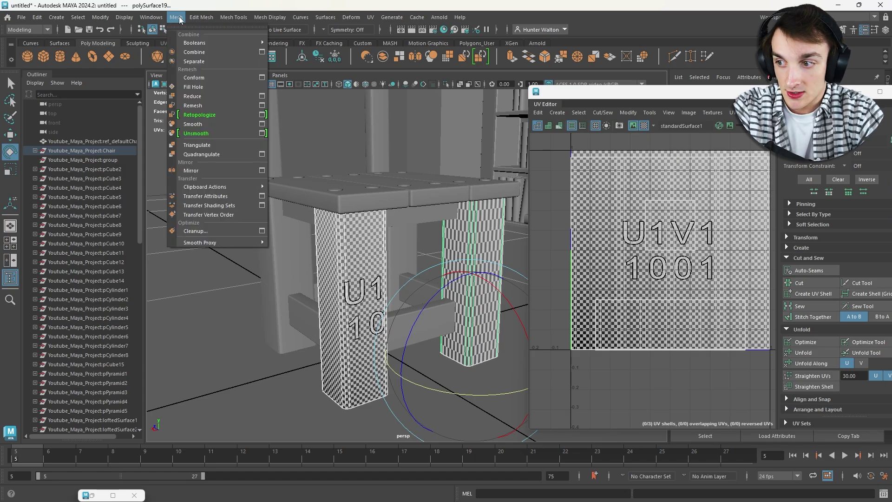
left_click(262, 197)
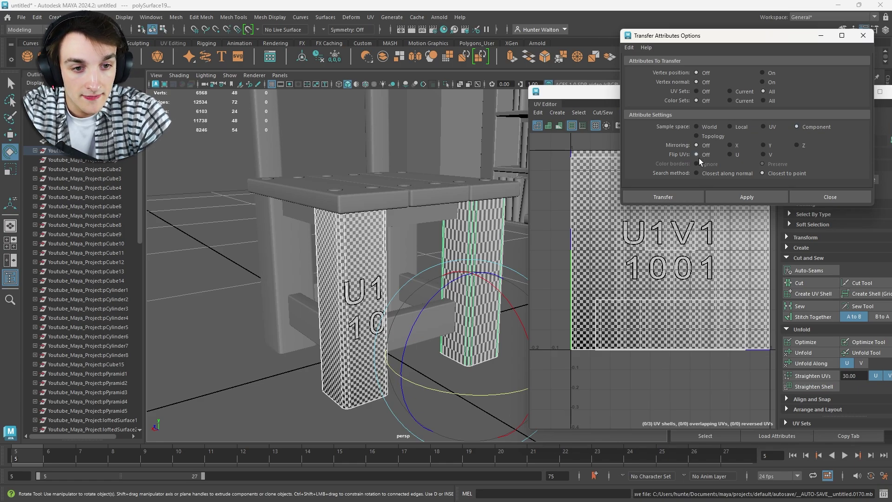
left_click(770, 173)
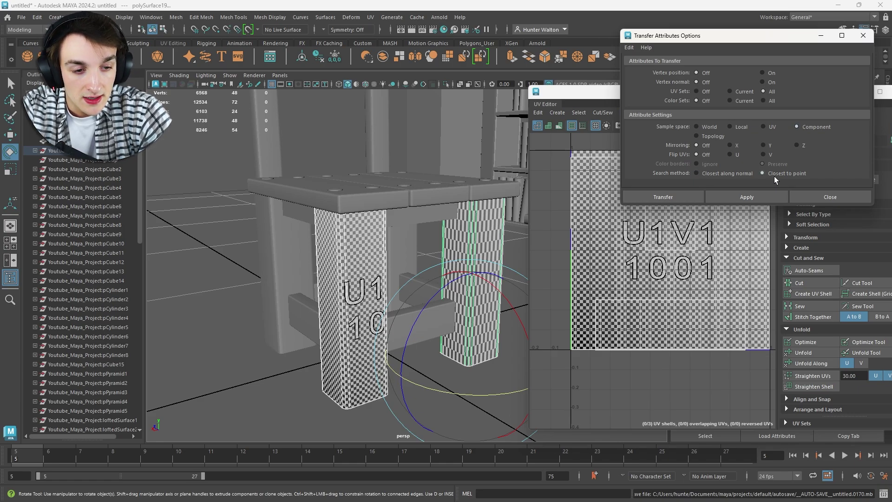
left_click(759, 198)
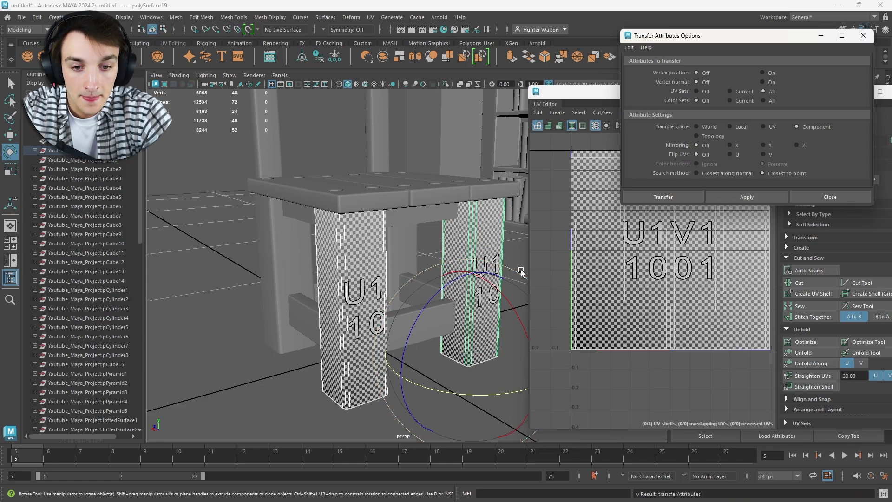
left_click_drag(507, 247, 331, 249, "alt")
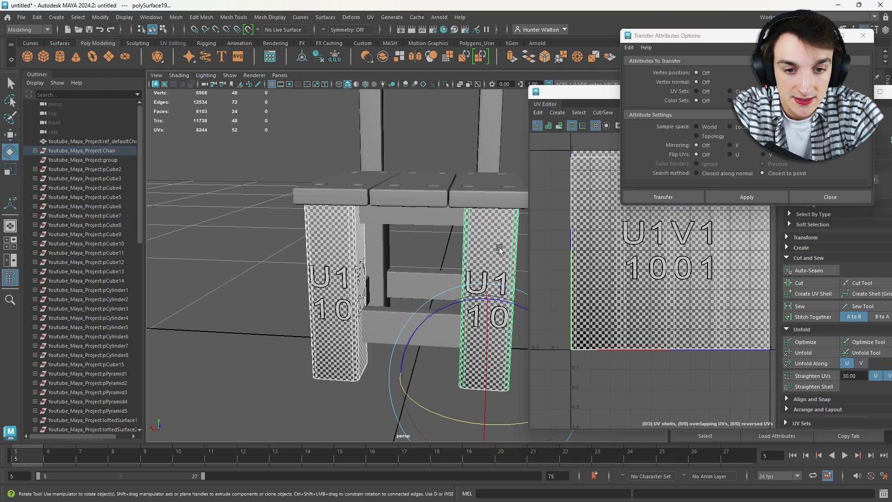
left_click_drag(499, 247, 405, 212, "alt")
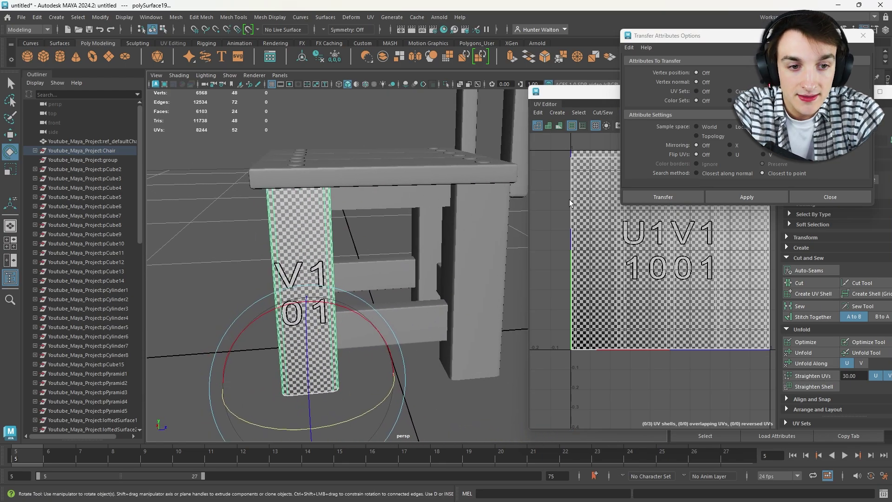
Apply the UV transfer to the neighbouring leg, close the transfer options, and repeat the transfer onto the leg opposite it
left_click(747, 194)
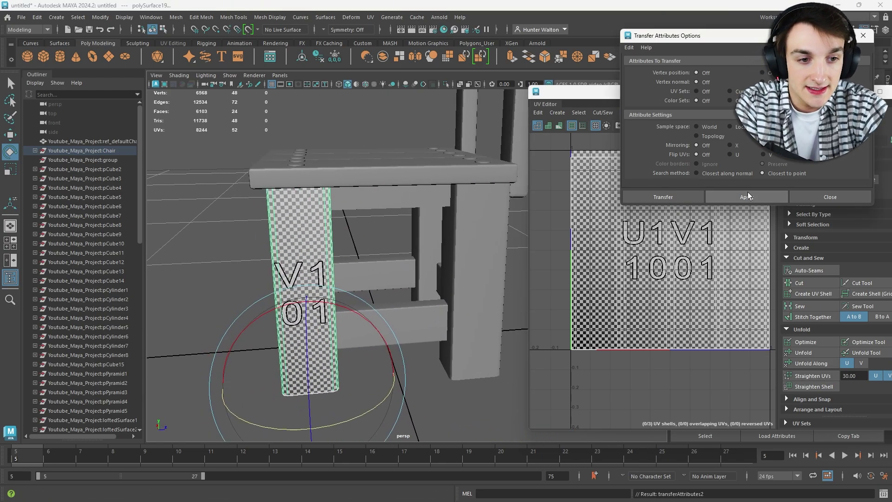
left_click(817, 198)
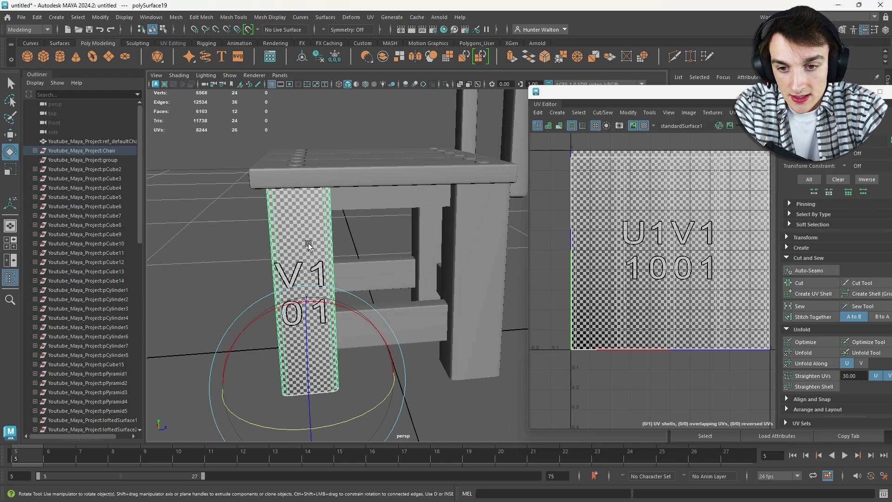
left_click(476, 237)
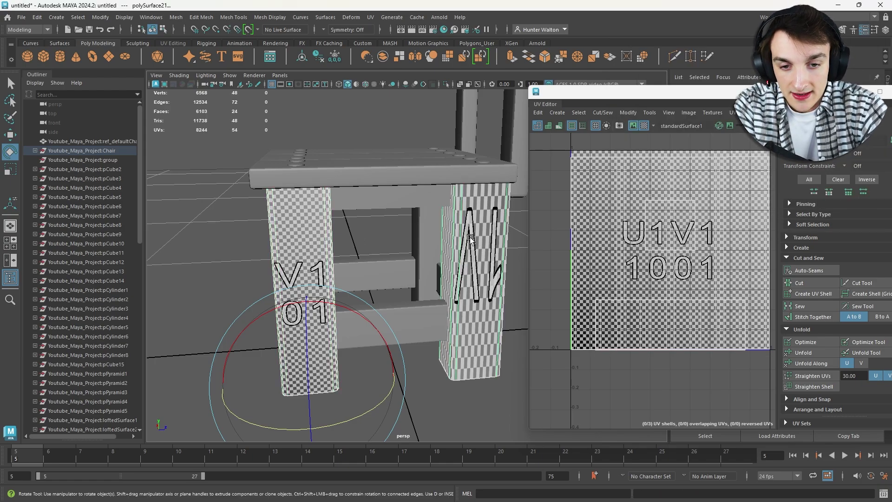
left_click(181, 19)
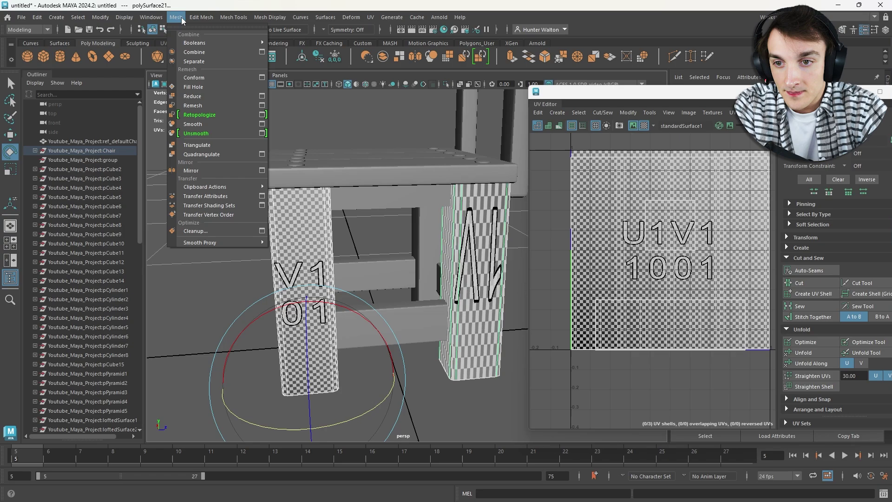
left_click(213, 197)
Add the last remaining leg to the selection and transfer the UVs from the newly mapped leg to it
left_click_drag(350, 202, 340, 228, "alt")
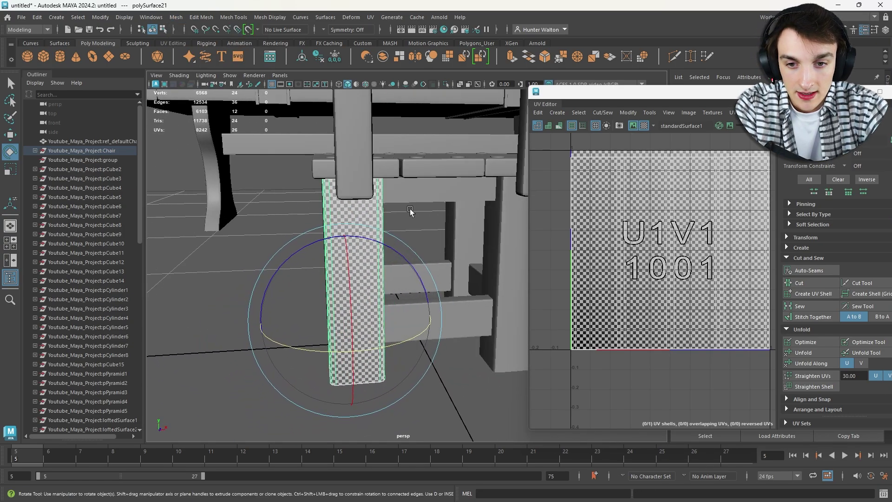
left_click_drag(410, 211, 452, 207, "alt")
left_click(460, 218)
left_click(176, 17)
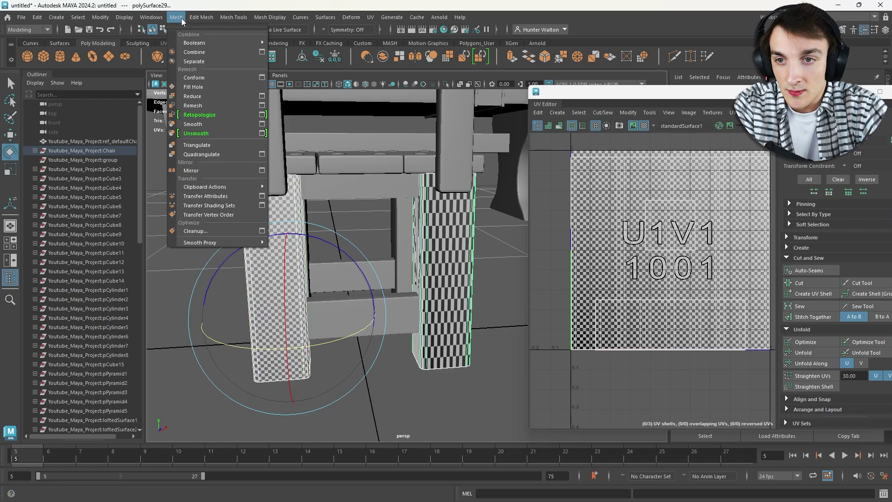
left_click(221, 196)
Isolate the lower crossbar between two chair legs and select it for UV mapping
left_click_drag(260, 197, 433, 193, "alt")
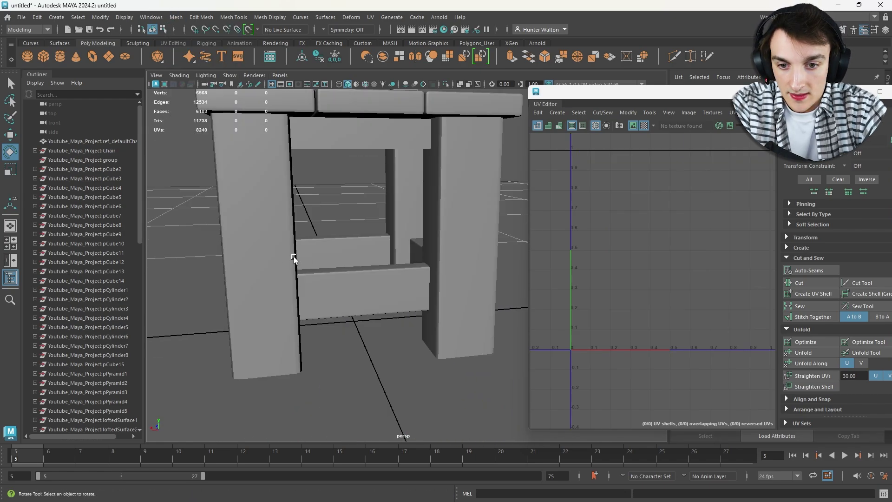
left_click_drag(294, 257, 329, 276, "alt")
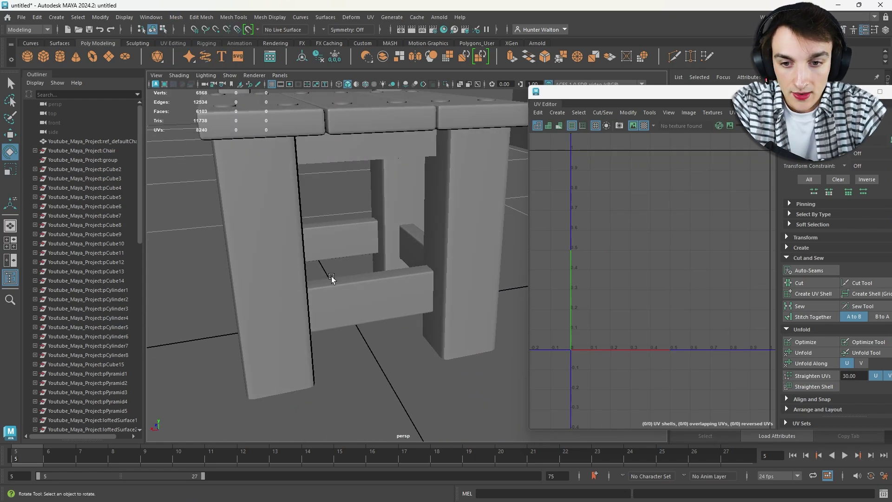
left_click(351, 300)
key("ctrl+1")
left_click_drag(363, 238, 430, 251, "alt")
left_click(369, 232)
scroll(367, 236, "up", 3)
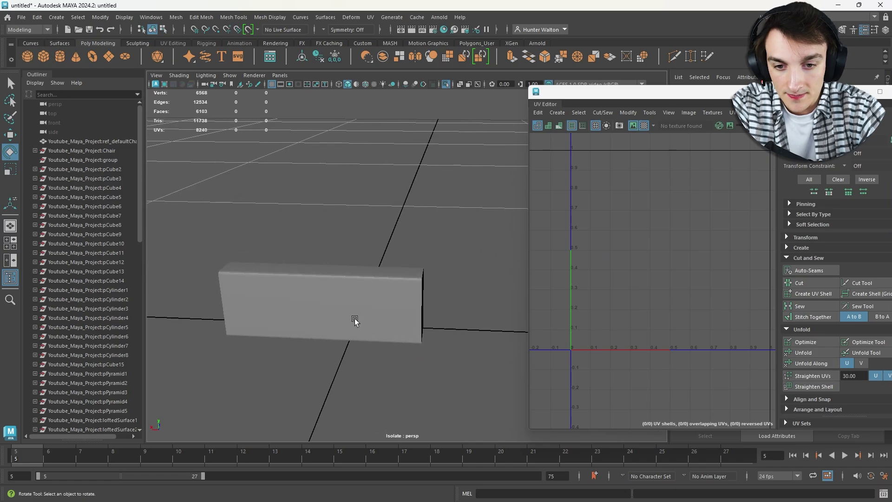
left_click(355, 319)
left_click_drag(347, 250, 367, 247, "alt")
left_click(370, 18)
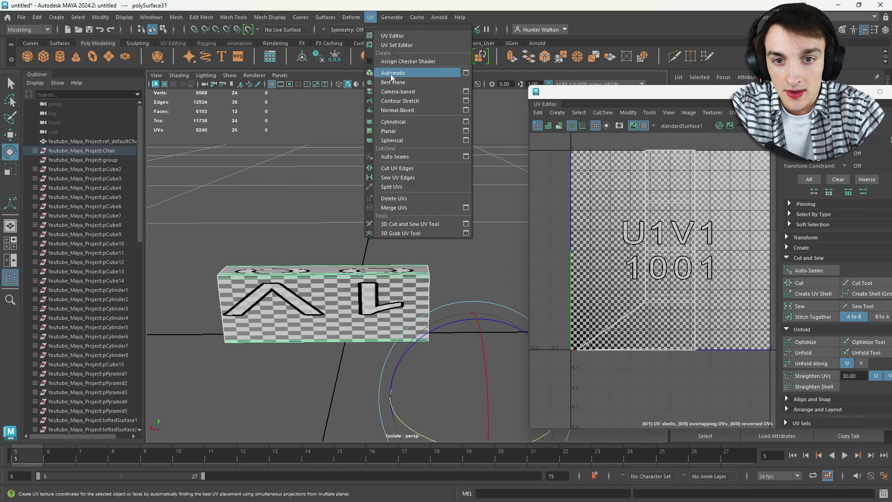
left_click(326, 191)
left_click_drag(325, 190, 350, 194, "alt")
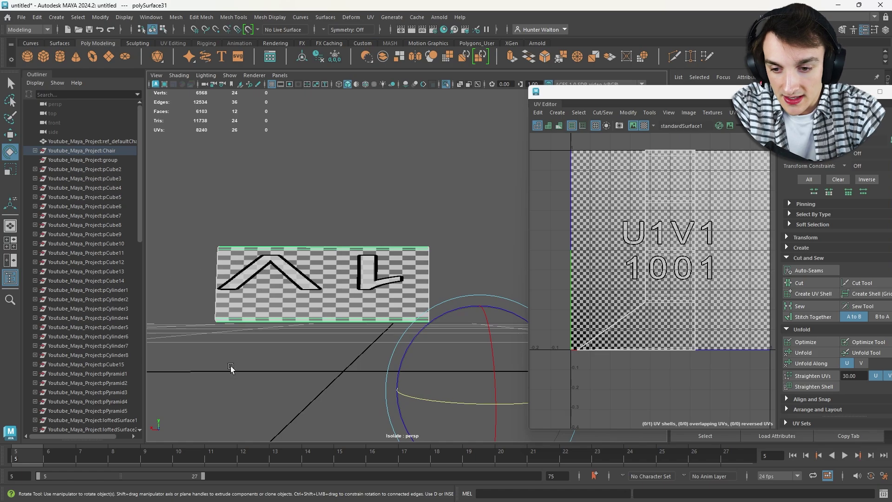
left_click(371, 17)
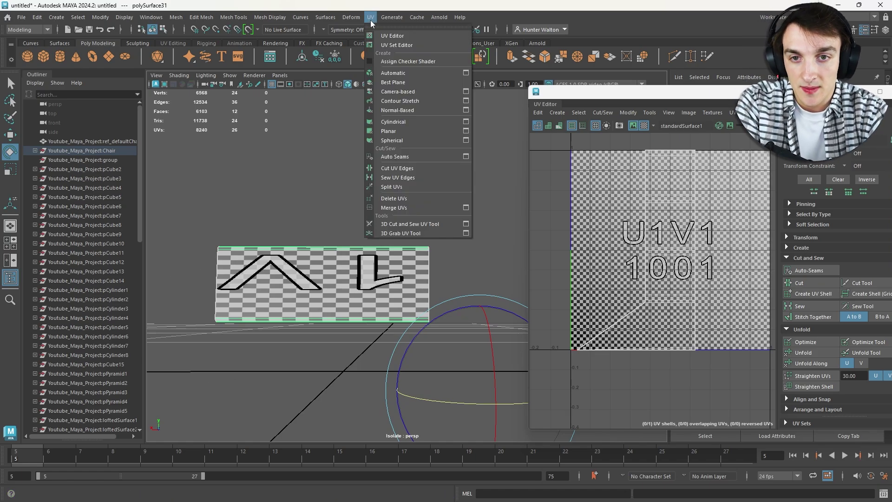
left_click(225, 159)
left_click_drag(225, 160, 487, 204, "alt")
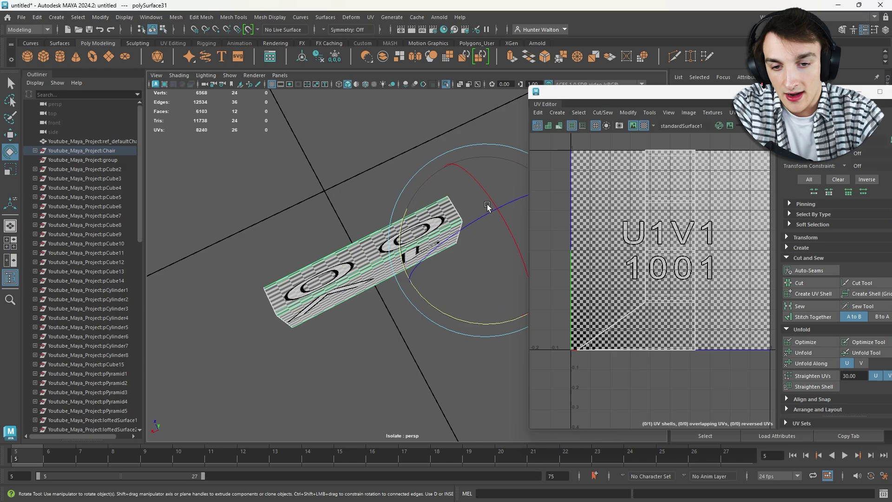
Apply a planar UV projection to the crossbar from the Z axis
left_click_drag(381, 206, 355, 148, "alt")
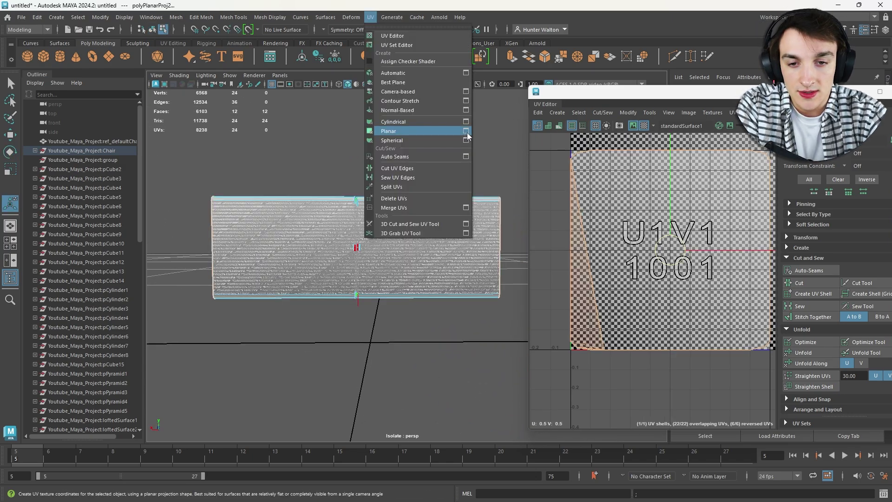
left_click(466, 132)
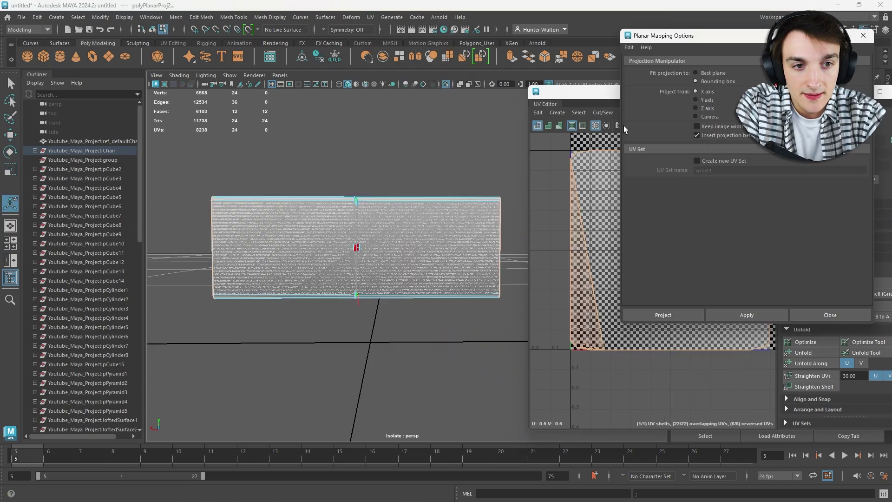
left_click(696, 108)
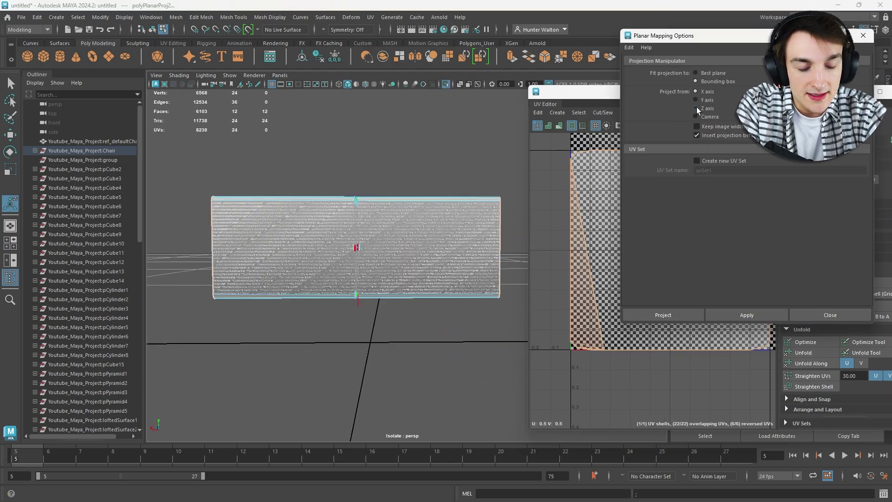
left_click(741, 315)
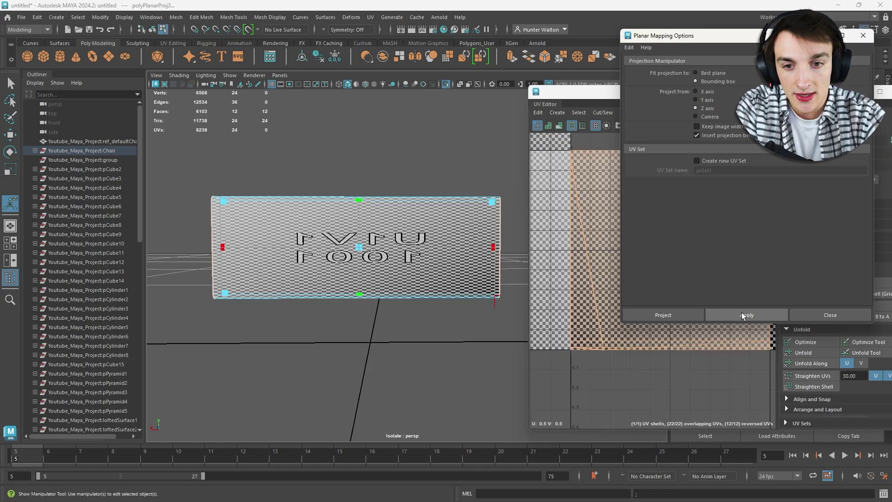
left_click(813, 316)
Switch to edge selection and cut the crossbar's UVs along one of its long upper edges
left_click_drag(372, 186, 573, 182, "alt")
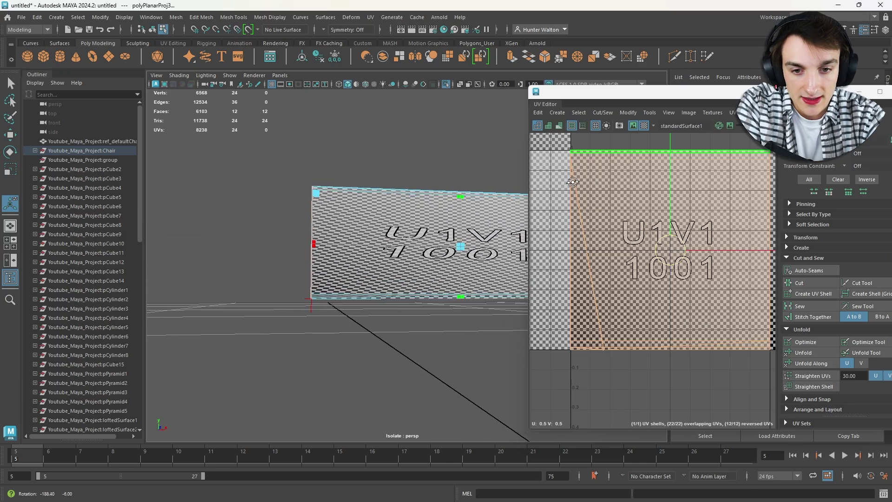
scroll(436, 226, "up", 4)
left_click_drag(479, 231, 375, 199, "alt")
right_click_drag(372, 192, 421, 173)
double_click(399, 201)
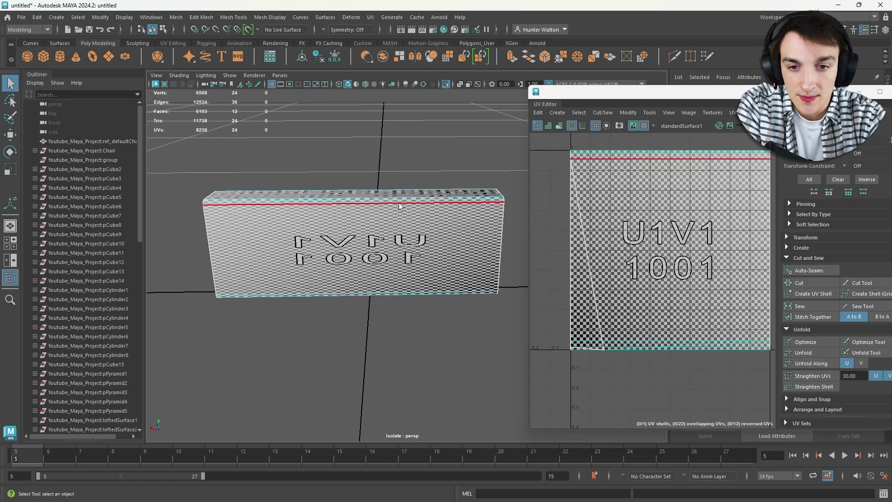
left_click(395, 199)
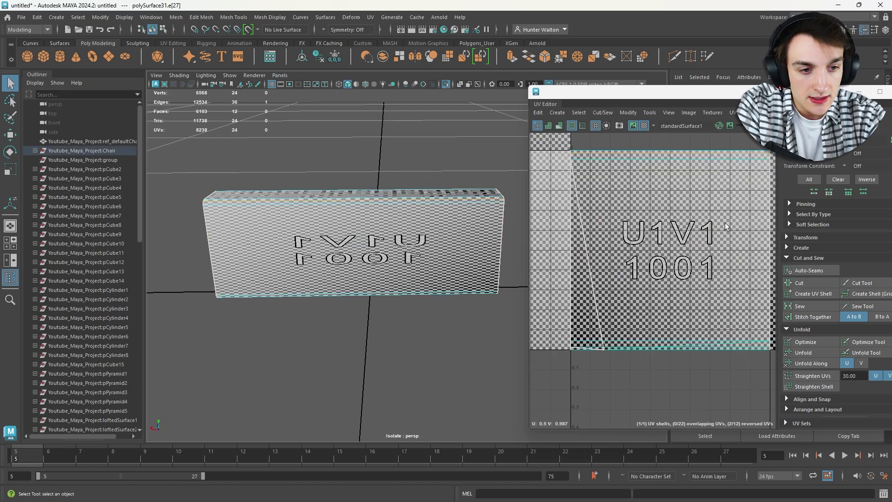
left_click(809, 287)
Select the crossbar's whole UV shell and unfold it
right_click_drag(649, 210, 651, 208)
left_click(651, 204)
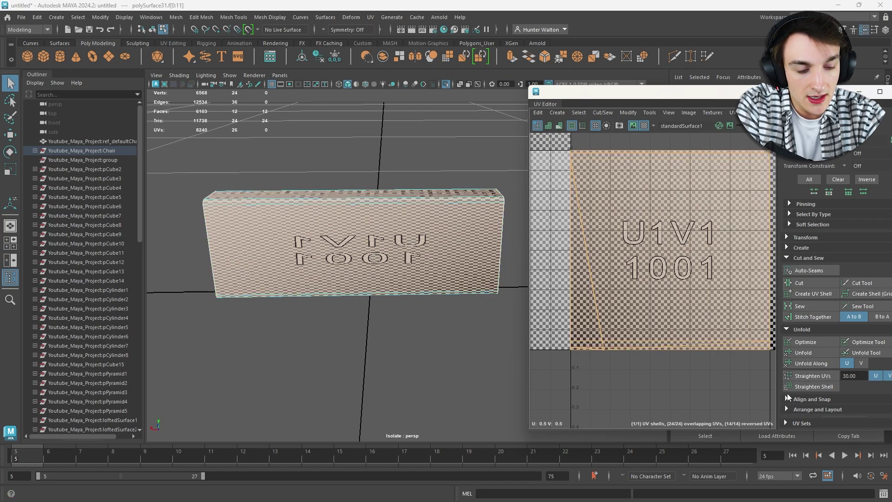
left_click(801, 353)
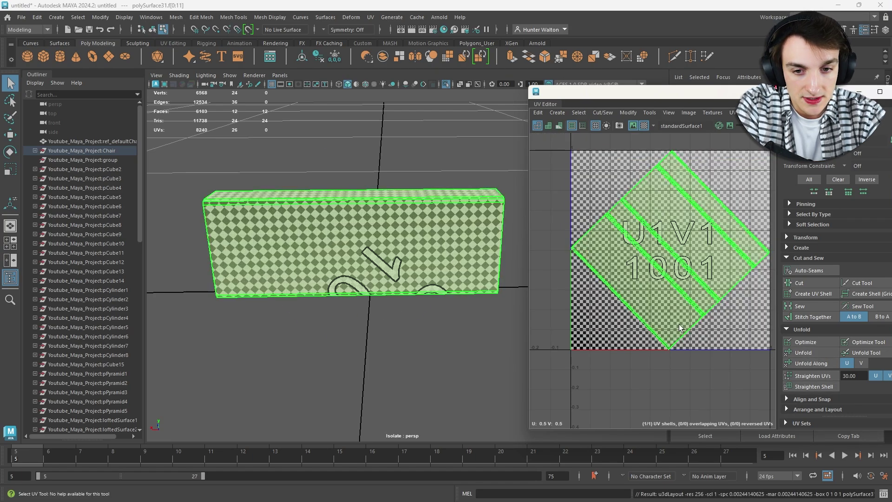
Rotate the crossbar's UV shell square to the grid and lay it out to fill the UV tile
key("e")
left_click_drag(701, 164, 736, 180)
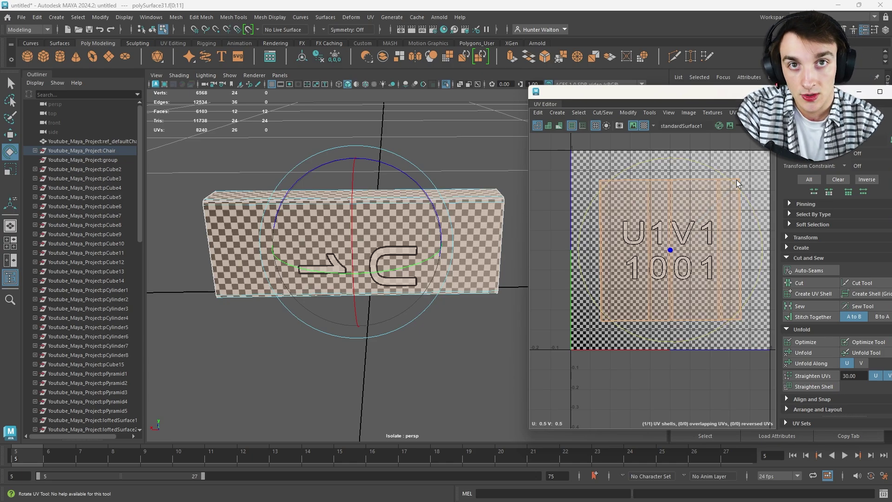
key("ctrl+l")
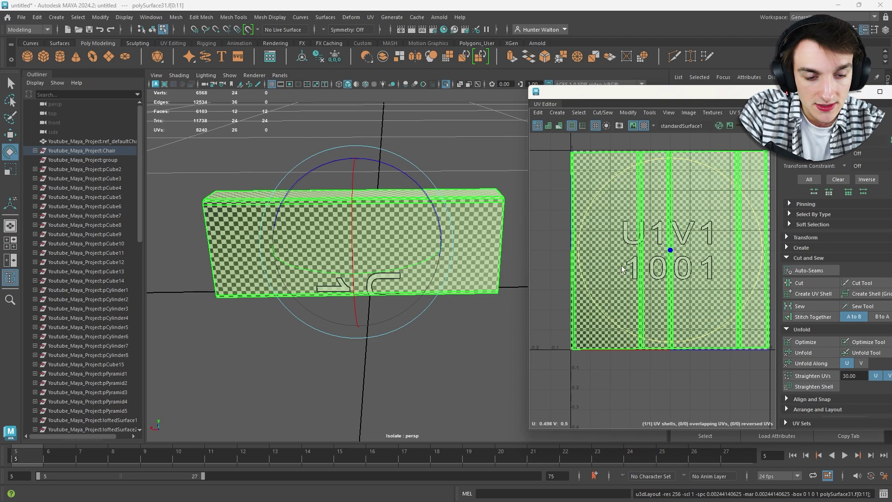
End the crossbar's isolation to show the whole chair and return to object mode
left_click(437, 172)
scroll(428, 198, "down", 4)
left_click_drag(427, 197, 426, 218, "alt")
key("ctrl+1")
scroll(422, 201, "down", 2)
scroll(426, 219, "down", 2)
right_click_drag(386, 237, 420, 224)
Select the unwrapped crossbar, add the adjoining crossbar, and transfer the UVs to it
left_click(383, 252)
left_click(404, 216, "shift")
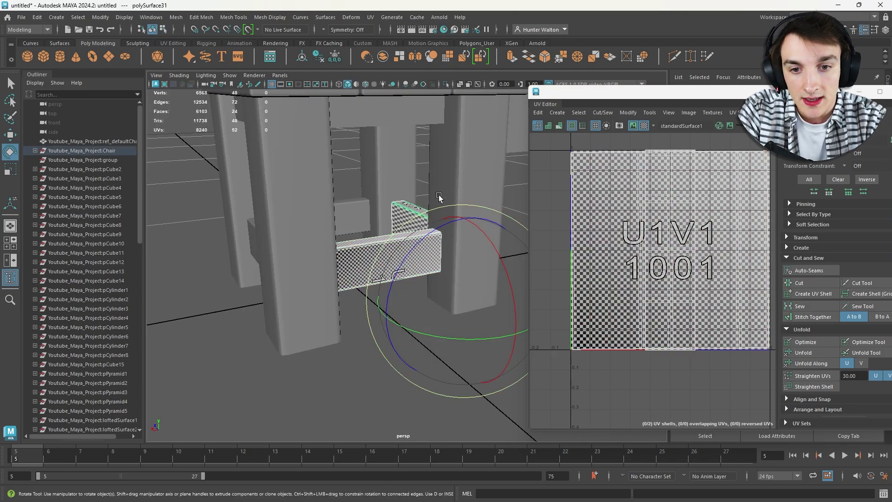
left_click_drag(438, 196, 354, 197, "alt")
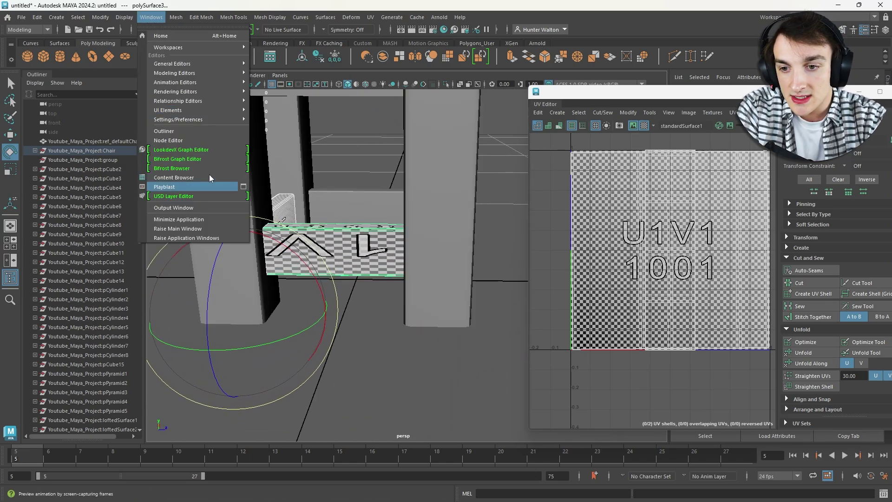
left_click(205, 196)
Add the third crossbar to the selection and transfer the UVs from the crossbar just mapped
left_click_drag(449, 195, 450, 273, "alt")
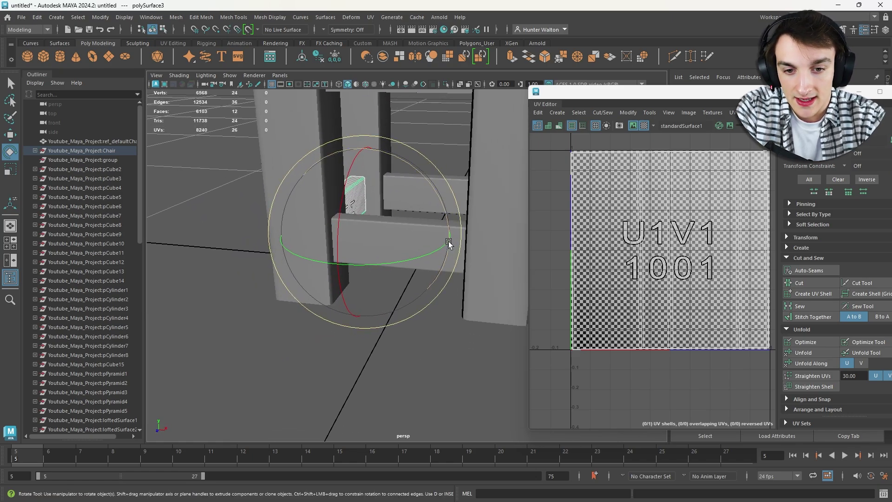
left_click_drag(449, 242, 453, 241, "alt")
left_click(462, 232, "shift")
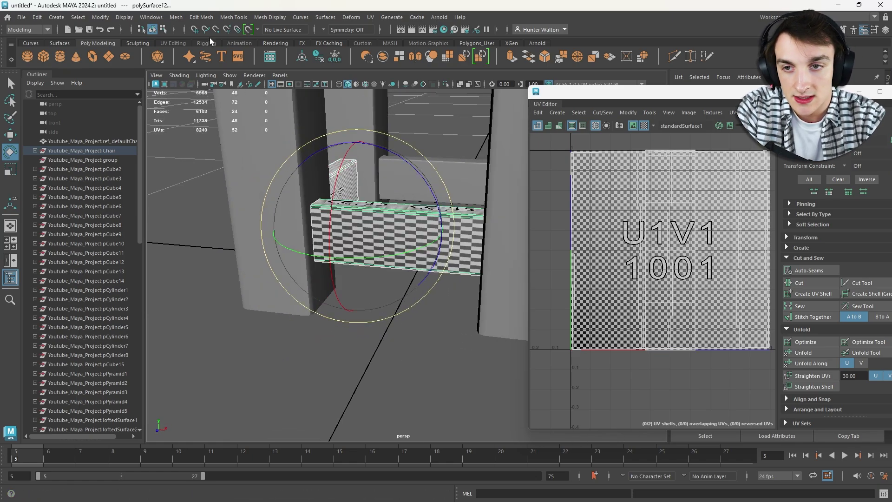
left_click(176, 19)
left_click(224, 198)
Add the fourth crossbar to the selection and transfer the UVs from the third crossbar to it
scroll(341, 155, "down", 3)
left_click_drag(341, 155, 255, 142, "alt")
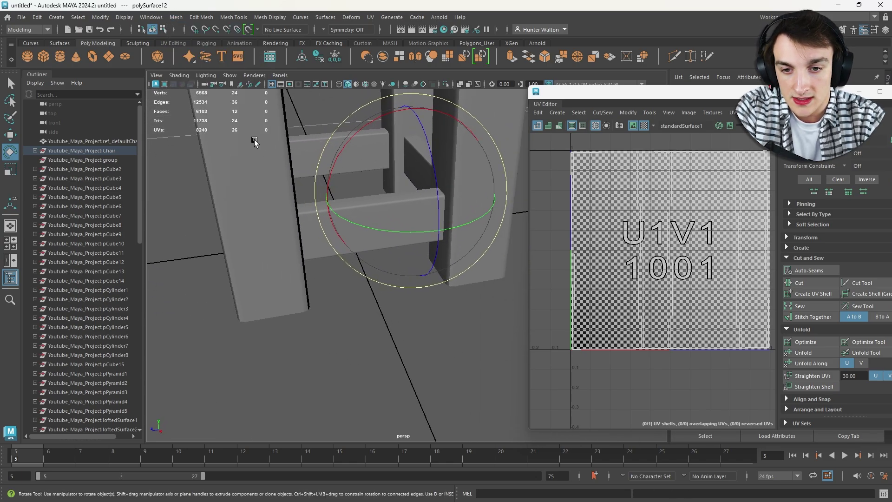
left_click(313, 225)
left_click(176, 17)
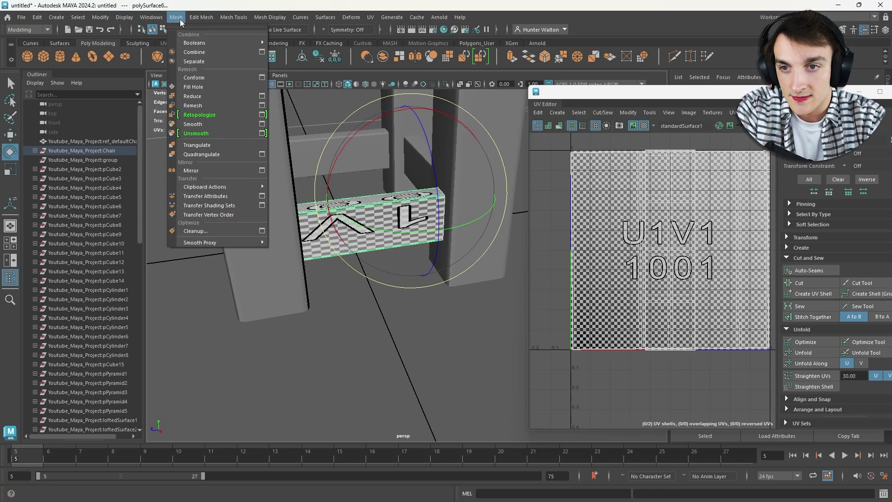
left_click(222, 196)
Select the next unmapped plain rectangular rail of the chair frame and isolate it
left_click(399, 310)
left_click_drag(399, 310, 339, 200, "alt")
left_click_drag(335, 202, 414, 243)
scroll(382, 212, "up", 4)
key("ctrl+1")
Switch to face selection and delete the two end faces of the isolated rail
right_click(360, 186)
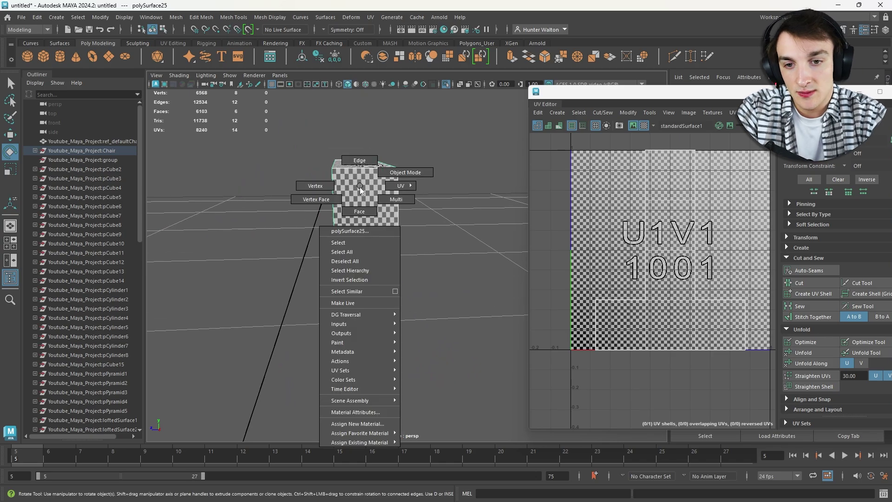
left_click(359, 211)
left_click(352, 200)
key("f")
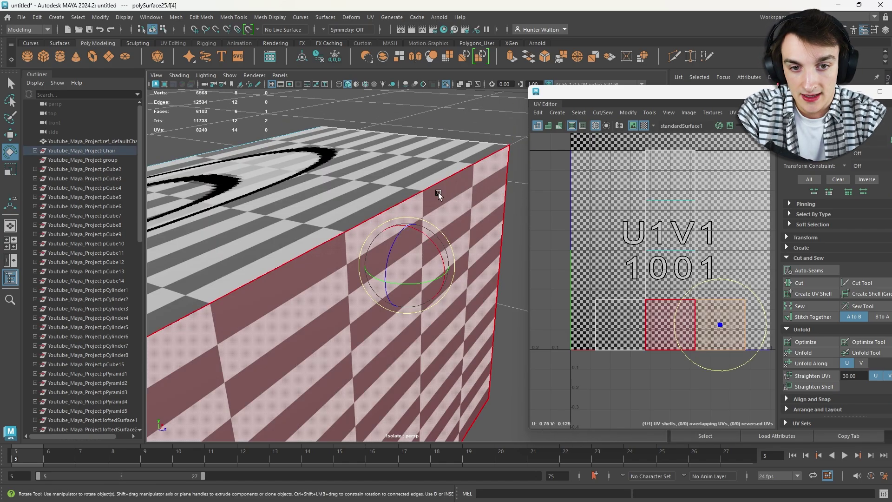
left_click_drag(438, 194, 416, 185, "alt")
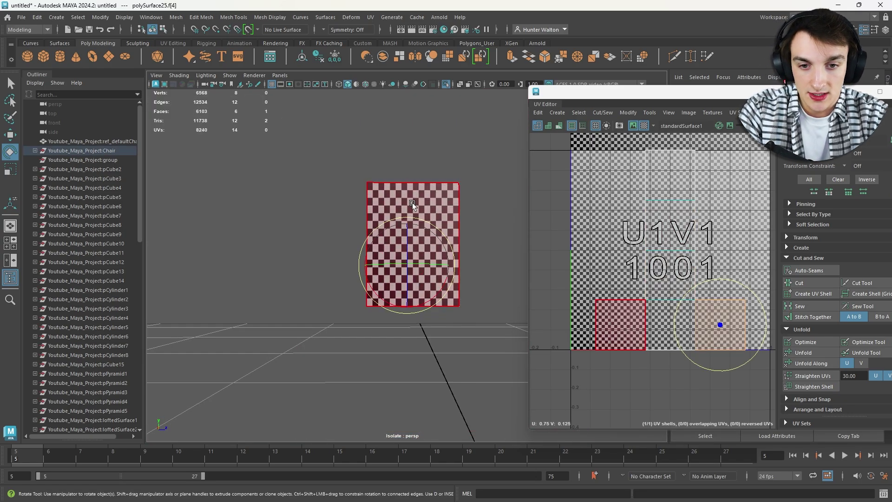
key("Delete")
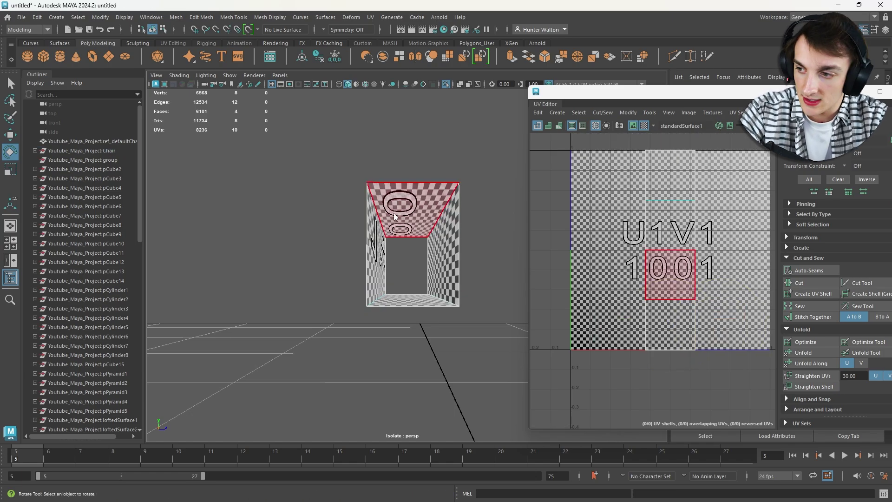
Return to object mode and toggle the selection isolation for the open-ended rail
right_click_drag(394, 216, 440, 198)
left_click_drag(399, 207, 399, 259, "alt")
key("ctrl+1")
key("ctrl+1")
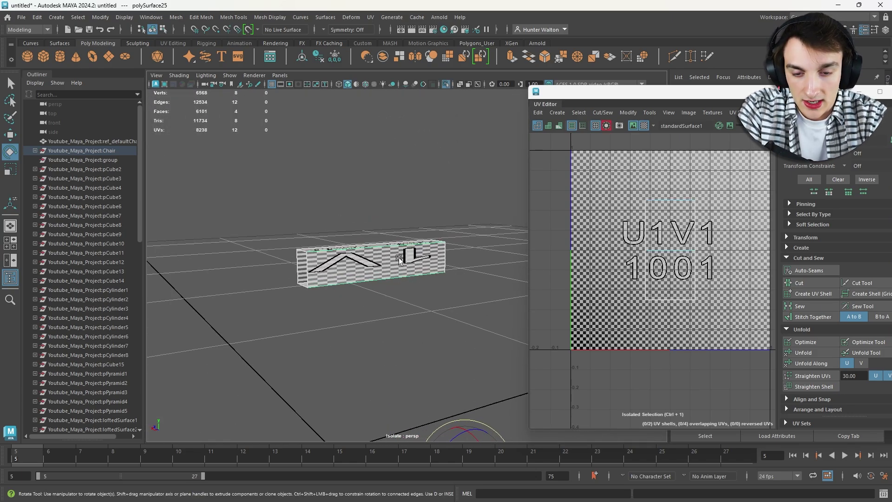
Apply a planar UV projection to the isolated open-ended rail
left_click(367, 17)
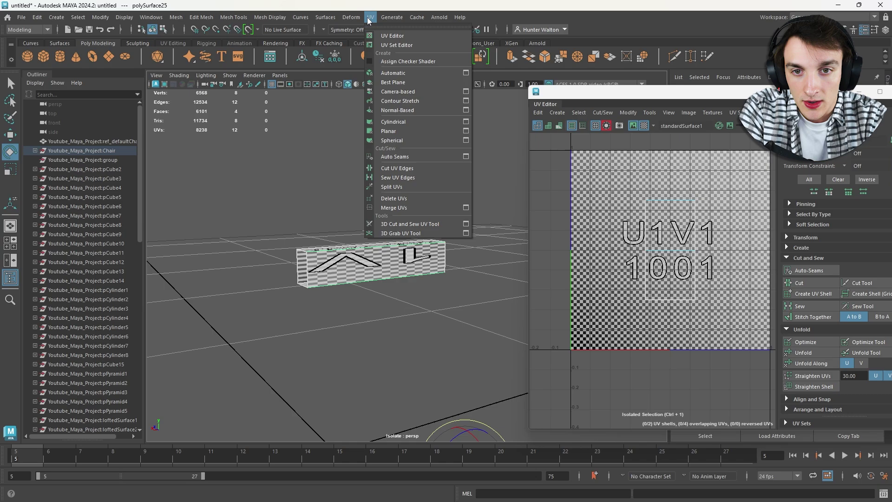
left_click(389, 132)
left_click_drag(385, 134, 360, 169, "alt")
scroll(502, 177, "up", 3)
scroll(494, 175, "down", 1)
Switch to edge selection and cut the UVs along one long edge of the rail
right_click_drag(360, 169, 355, 139)
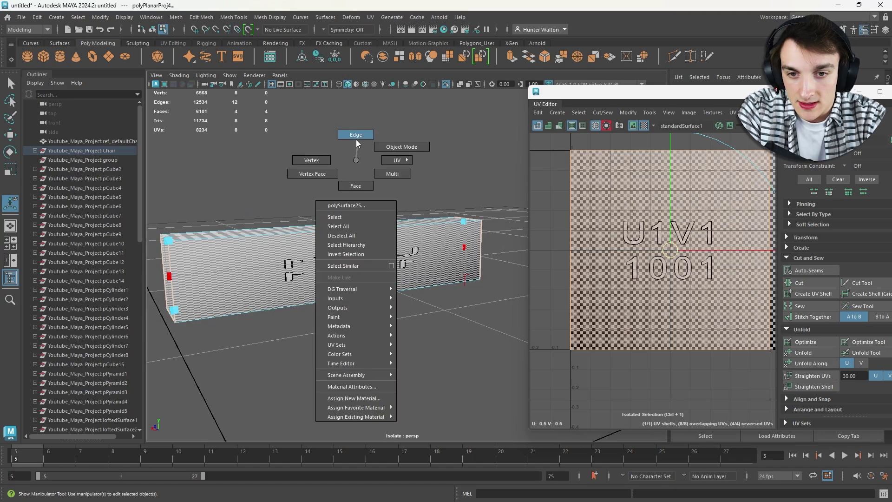
left_click_drag(356, 139, 336, 233, "alt")
left_click(340, 238)
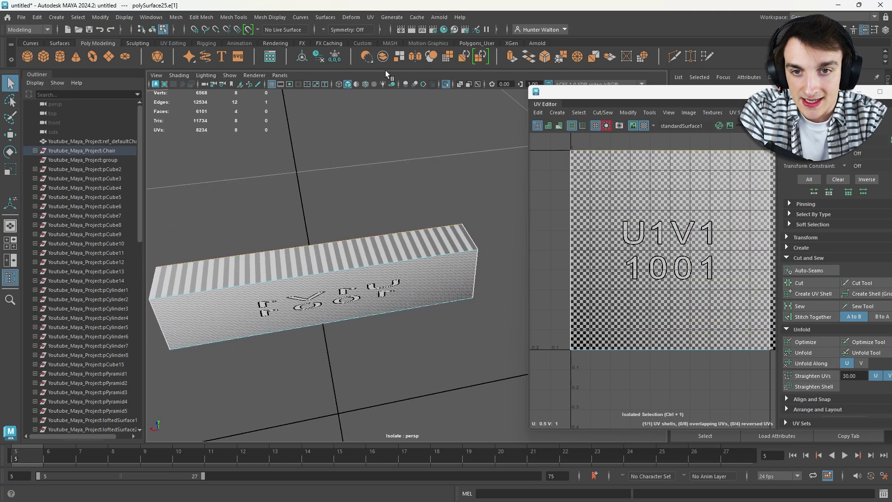
left_click(820, 286)
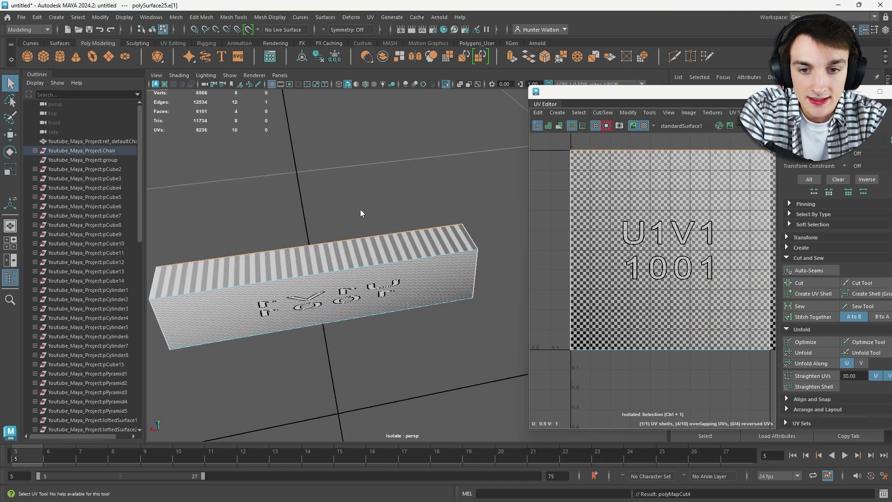
Select the rail's whole UV shell and unfold it
right_click_drag(358, 210, 403, 214)
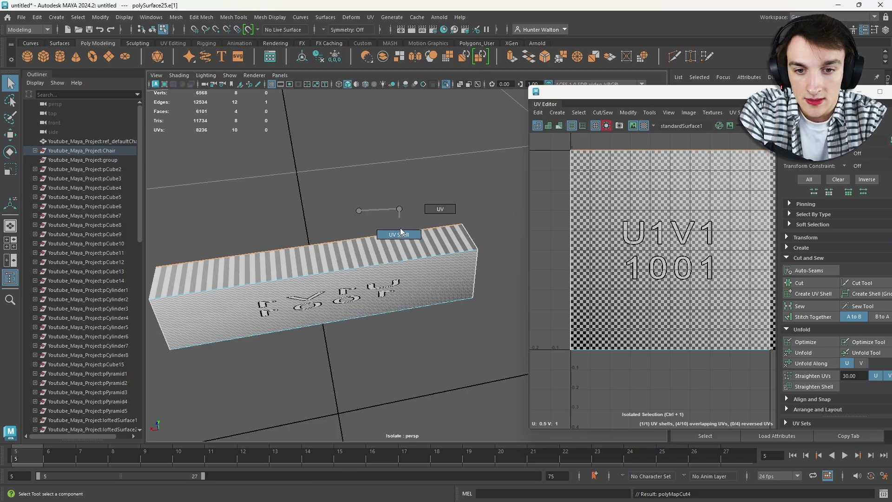
left_click(389, 260)
left_click(822, 359)
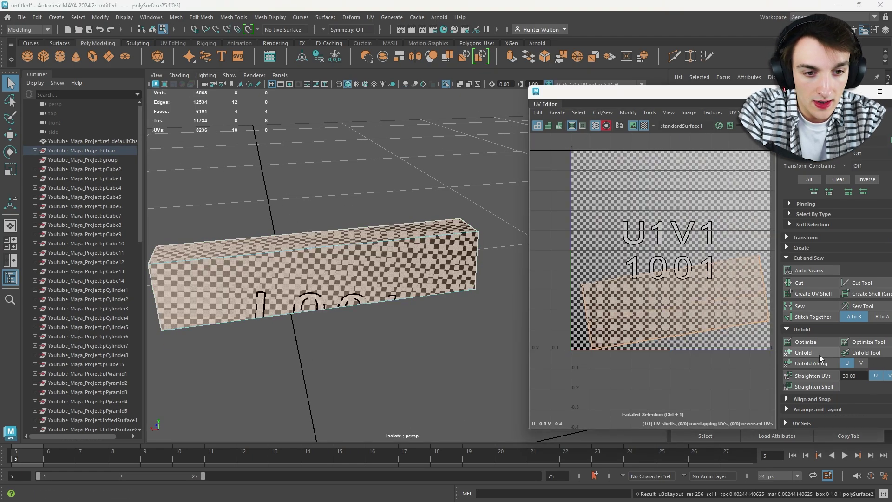
Rotate the rail's UV shell upright and lay it out to fit the UV tile
key("e")
left_click_drag(704, 237, 748, 374)
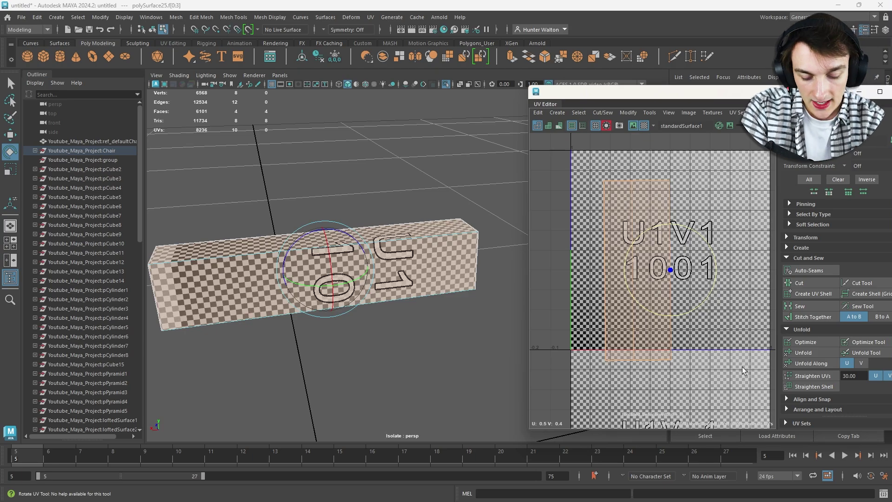
key("ctrl+l")
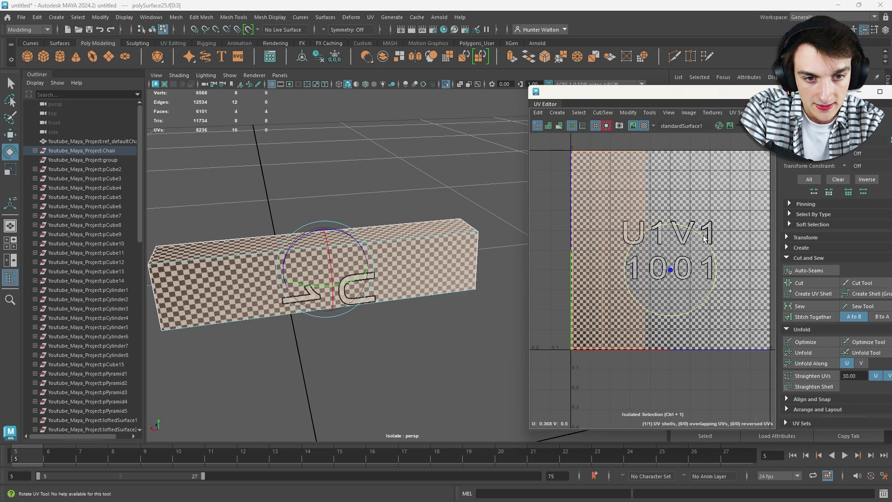
key("ctrl+l")
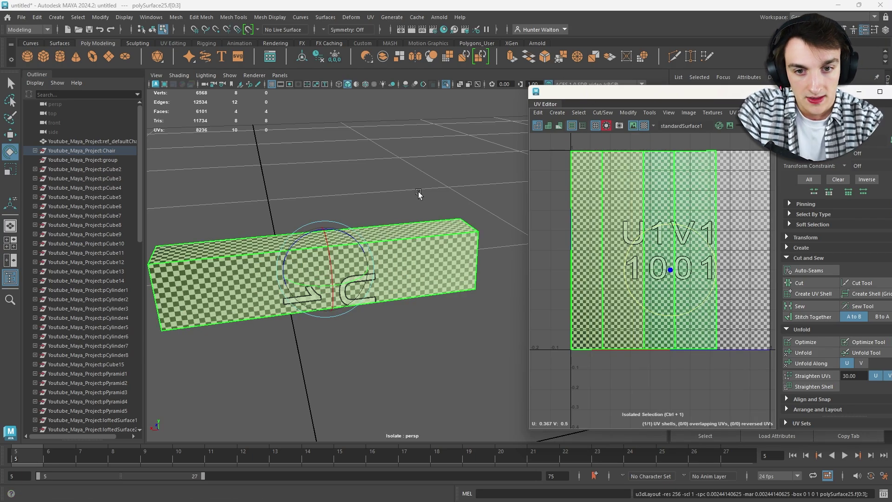
Return to object mode, select the mapped rail and exit isolation to show the whole chair
right_click_drag(418, 190, 447, 178)
left_click(450, 171)
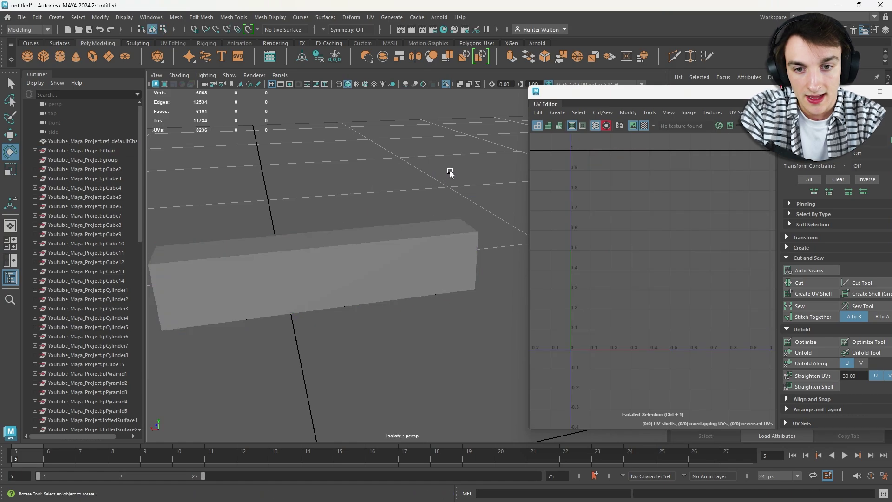
left_click(401, 244)
key("ctrl+1")
Isolate the adjacent unmapped rail under the seat, delete its two end faces and exit isolation
scroll(451, 210, "down", 3)
left_click_drag(452, 209, 445, 252, "alt")
scroll(397, 224, "down", 3)
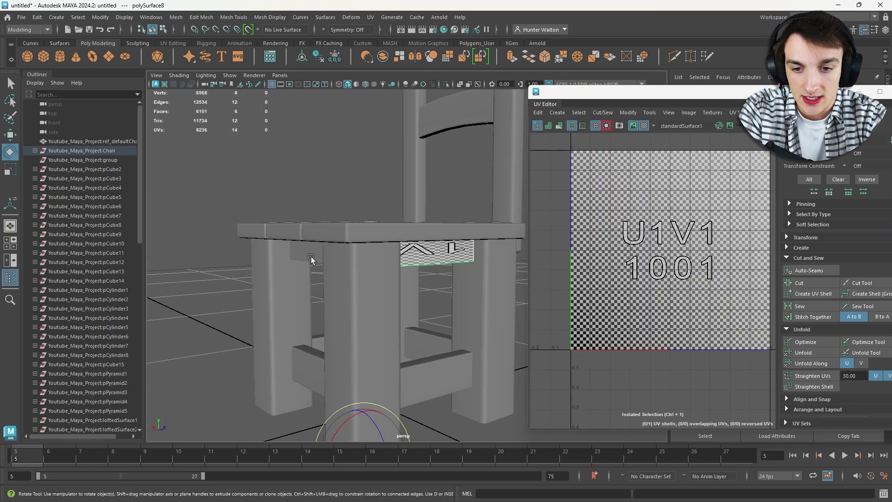
key("ctrl+1")
right_click_drag(406, 253, 406, 282)
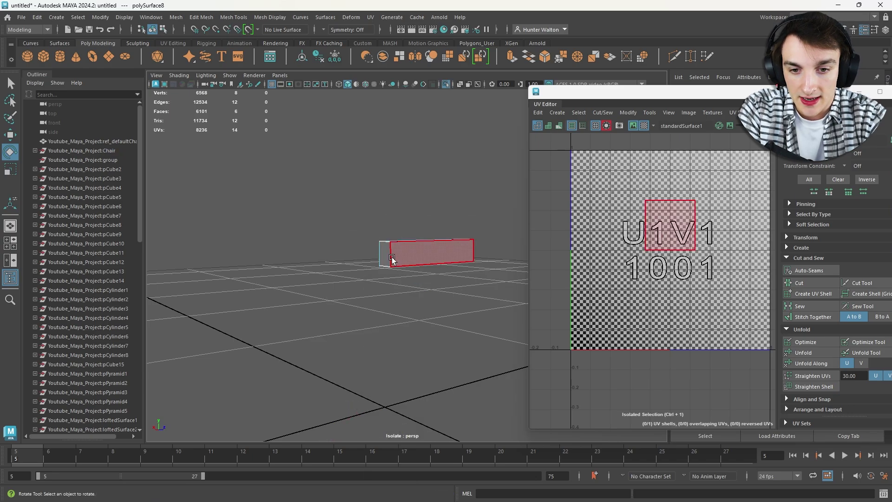
left_click(385, 254)
left_click_drag(425, 232, 357, 260, "alt")
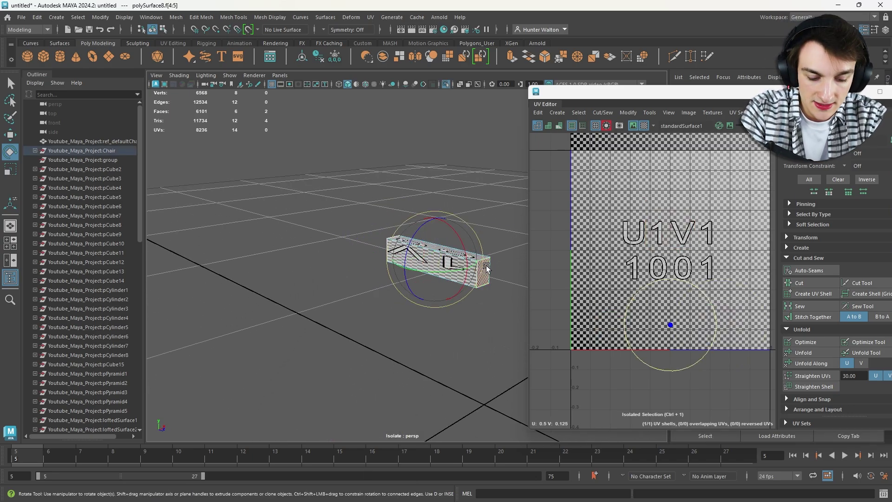
key("Delete")
key("ctrl+1")
Isolate the third rail under the seat, delete both of its end faces and exit isolation
left_click_drag(510, 266, 470, 246, "alt")
left_click(379, 242)
key("ctrl+1")
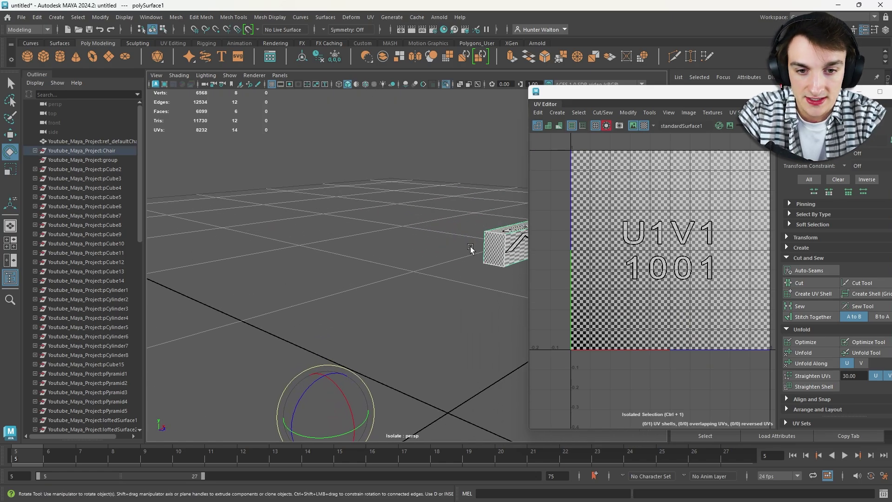
right_click_drag(484, 238, 487, 264)
left_click(500, 251)
key("Delete")
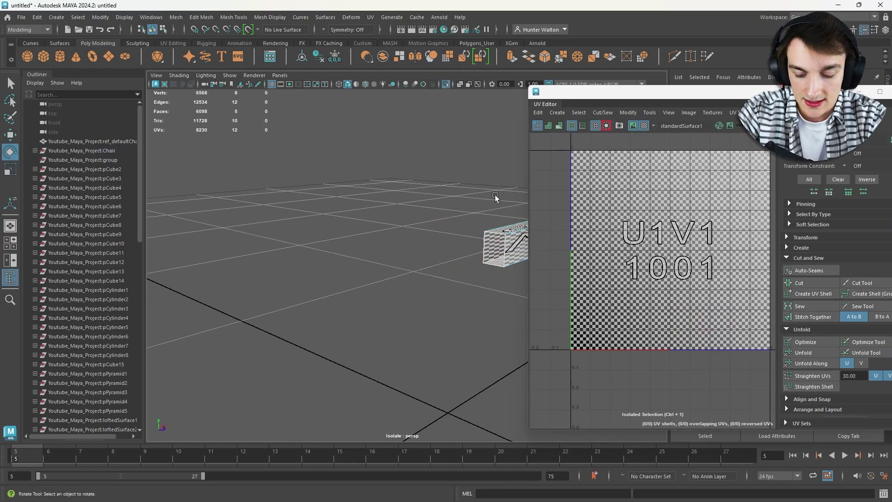
left_click_drag(494, 197, 335, 223, "alt")
left_click(327, 235)
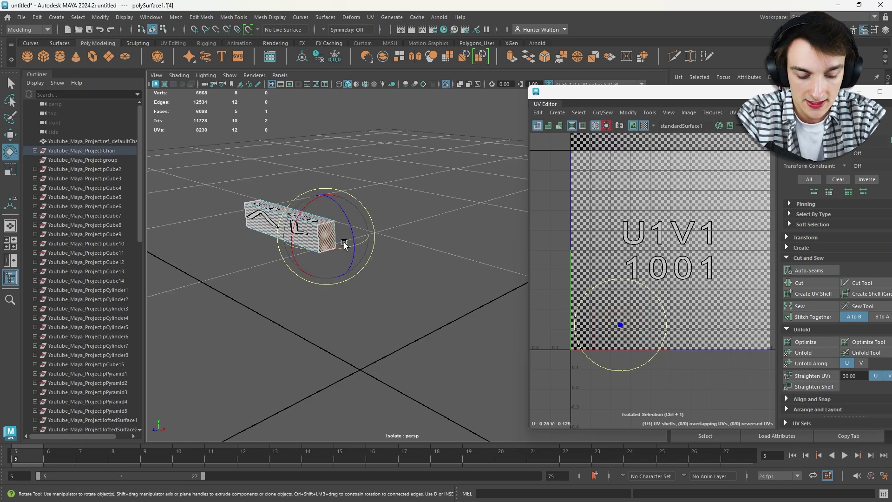
key("Delete")
key("ctrl+1")
Isolate the last remaining rail under the seat and delete its two end faces
left_click_drag(478, 262, 426, 223, "alt")
left_click(393, 229)
key("ctrl+1")
right_click_drag(426, 224, 426, 251)
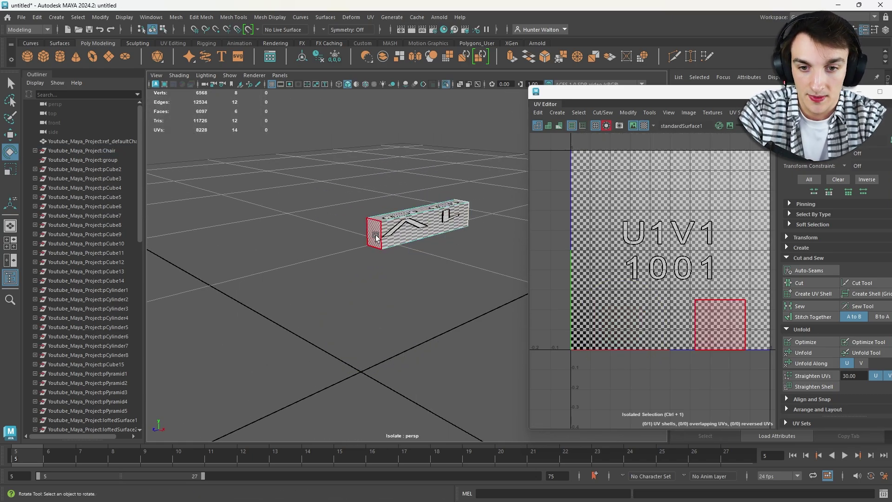
key("Delete")
left_click(441, 237)
left_click_drag(470, 212, 409, 228, "alt")
key("Delete")
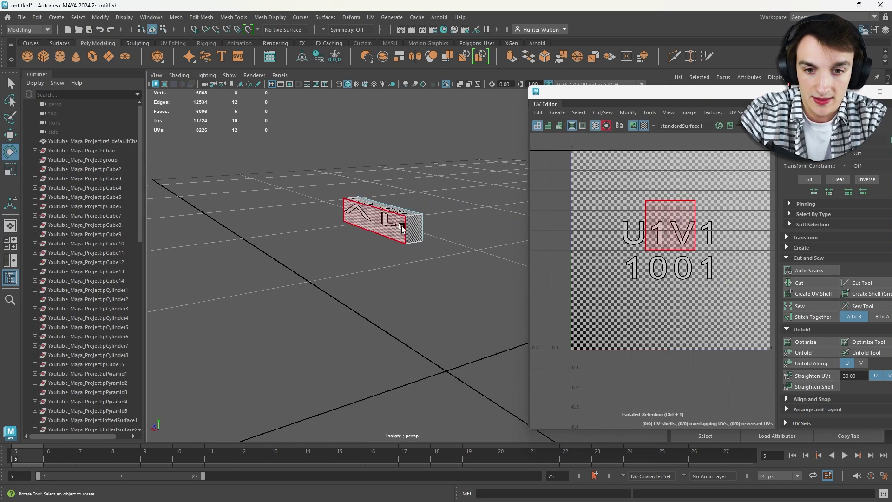
left_click(412, 228)
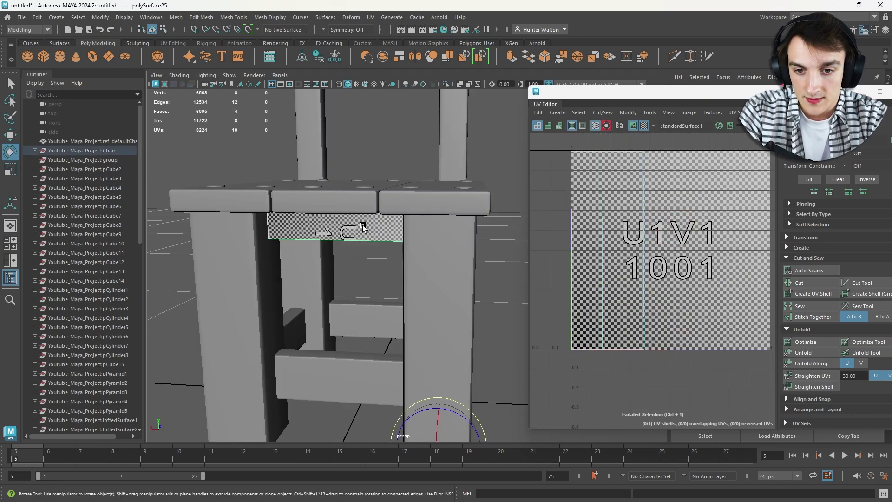
Transfer the UVs from the mapped front seat rail to the adjacent side rail
left_click_drag(427, 225, 355, 235, "alt")
left_click(176, 16)
left_click(227, 199)
Add the back seat rail to the selection and transfer the side rail's UVs to it
left_click(413, 221)
left_click_drag(457, 224, 390, 222, "alt")
left_click(176, 17)
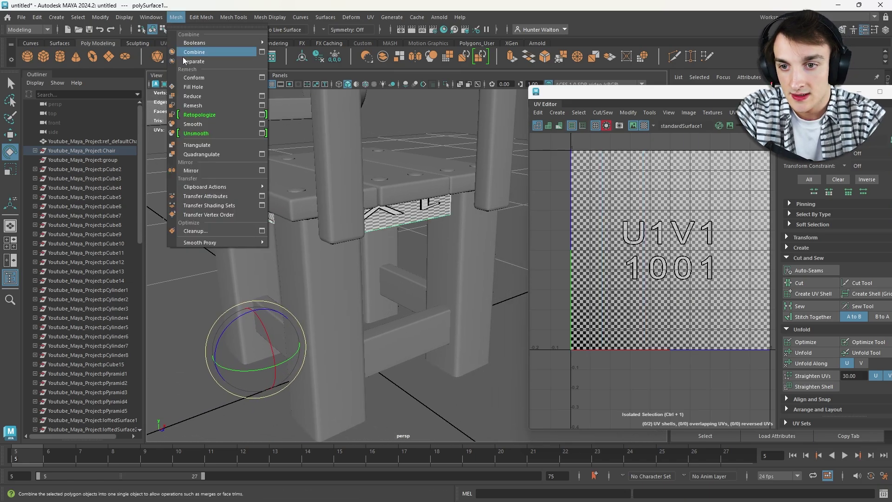
left_click(216, 196)
Transfer the back rail's UVs to the remaining side rail under the seat and clear the selection
left_click_drag(279, 209, 317, 206, "alt")
left_click(238, 216)
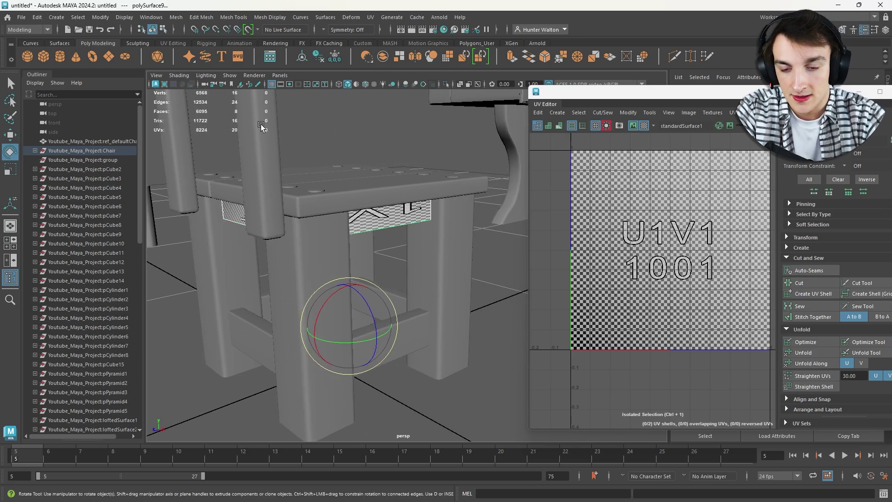
left_click(176, 16)
left_click(206, 196)
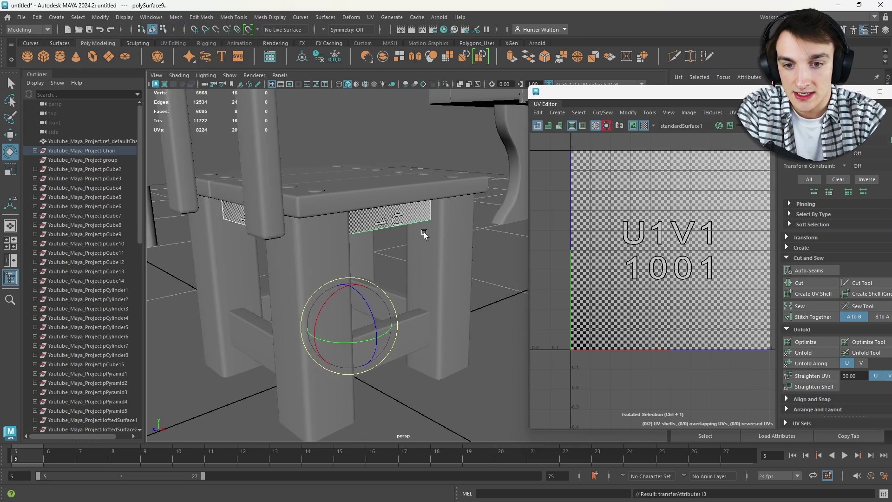
left_click(494, 286)
Select the outer seat plank and isolate it
left_click_drag(494, 286, 420, 187, "alt")
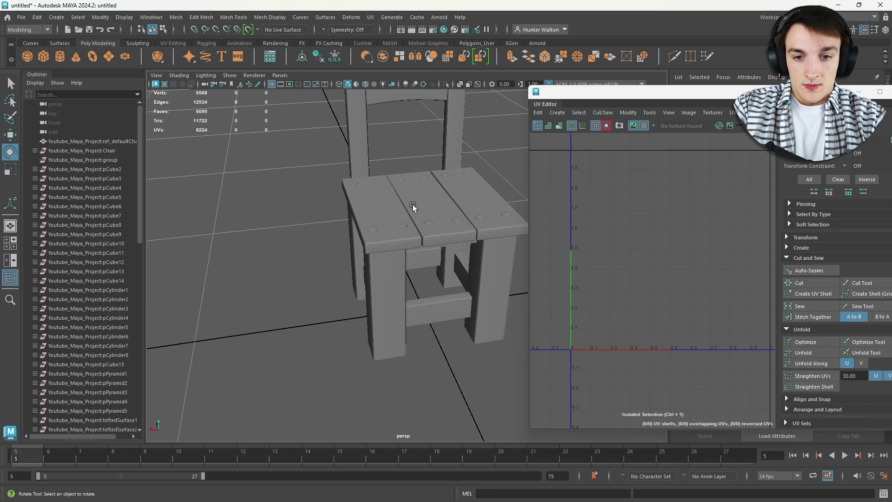
left_click(379, 203)
left_click(378, 203)
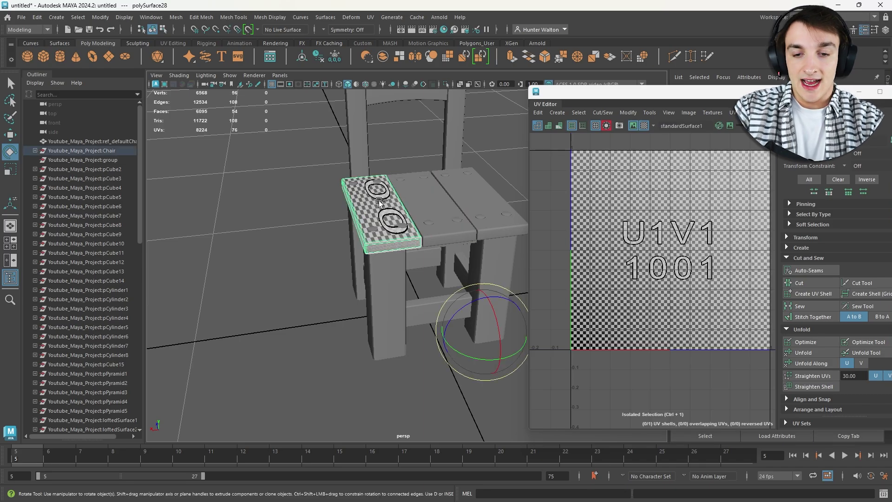
key("ctrl+1")
left_click_drag(379, 201, 364, 244, "alt")
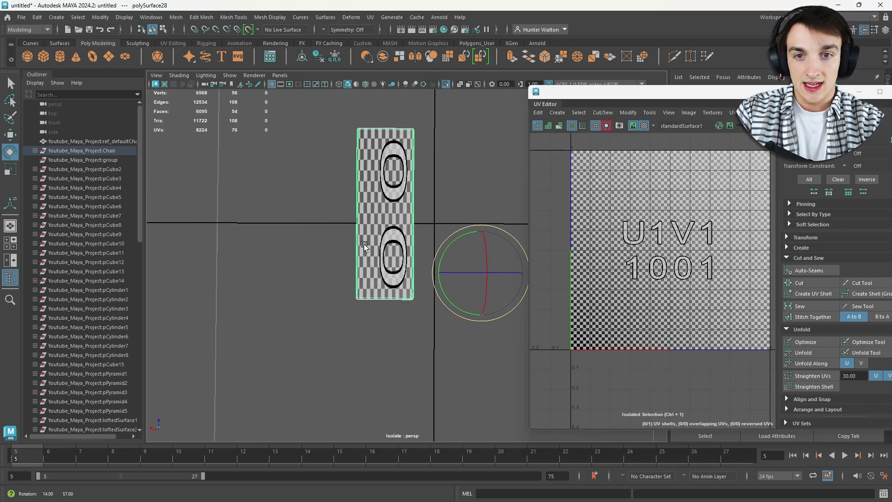
Project planar UVs onto the seat plank from the Y axis, fitted to the bounding box, and switch to edge selection
left_click(369, 17)
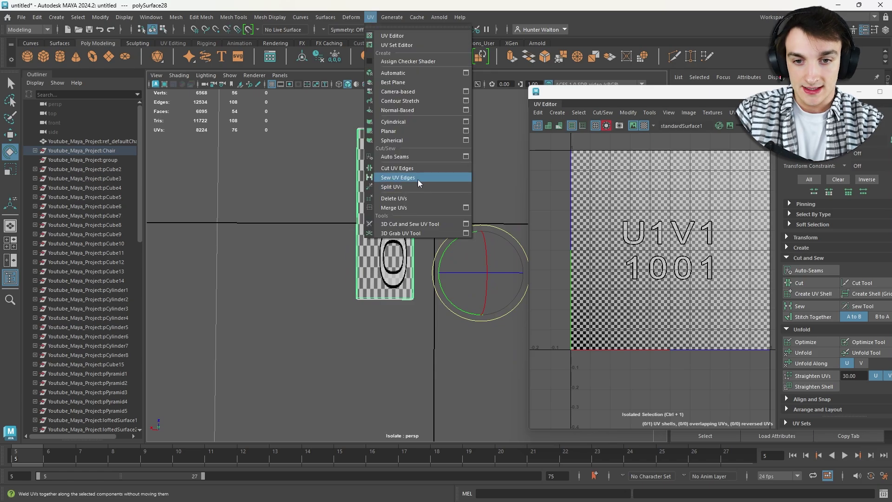
left_click(465, 132)
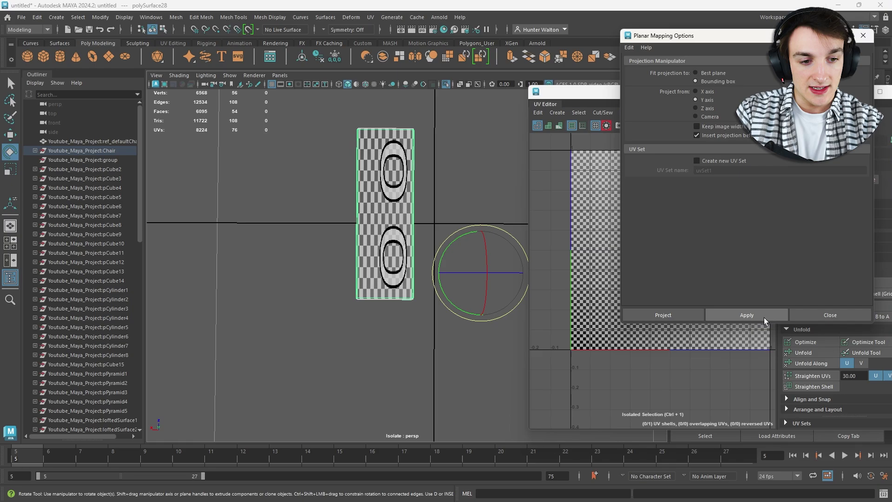
left_click(746, 315)
left_click(799, 316)
left_click_drag(478, 242, 393, 237, "alt")
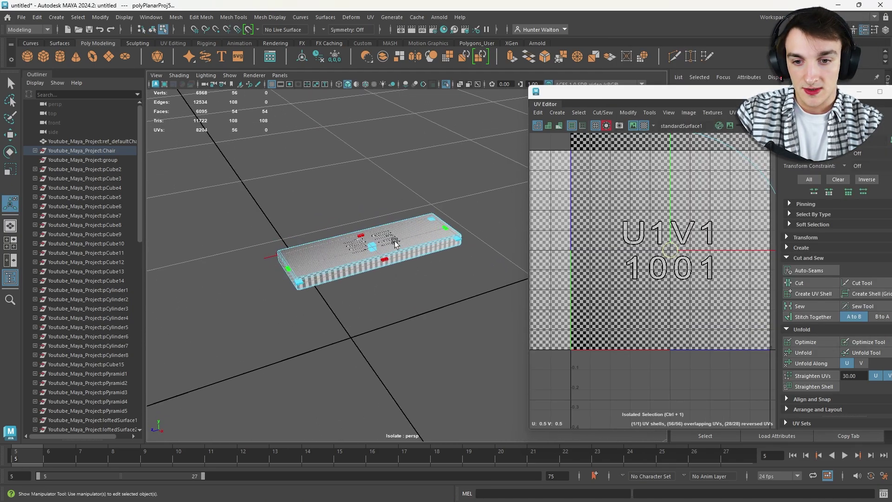
right_click_drag(392, 237, 397, 212)
scroll(415, 225, "up", 4)
left_click_drag(464, 202, 411, 193, "alt")
Switch to the web browser, open the first papercraft cube template image for reference and return to Maya
key("super")
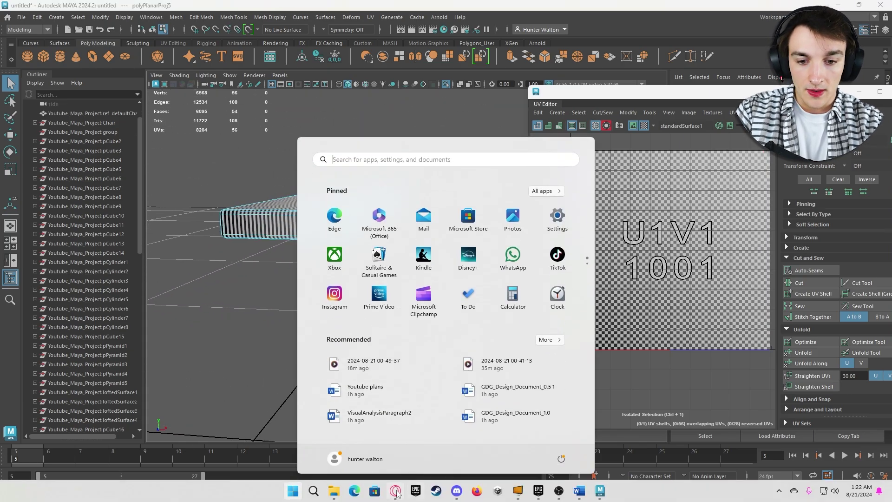
left_click(395, 490)
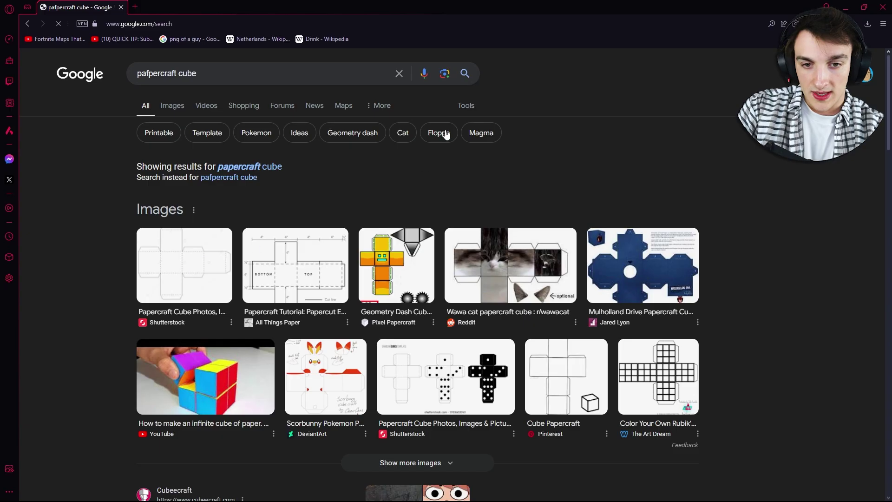
left_click(190, 266)
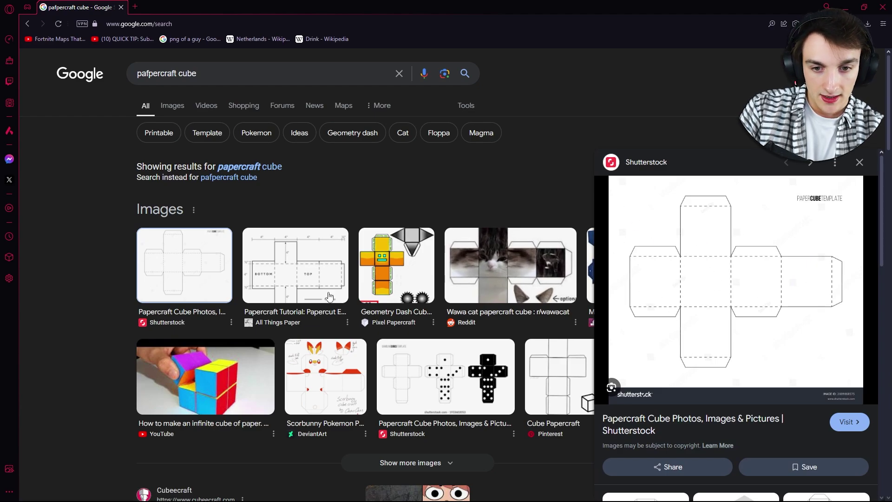
key("alt+Tab")
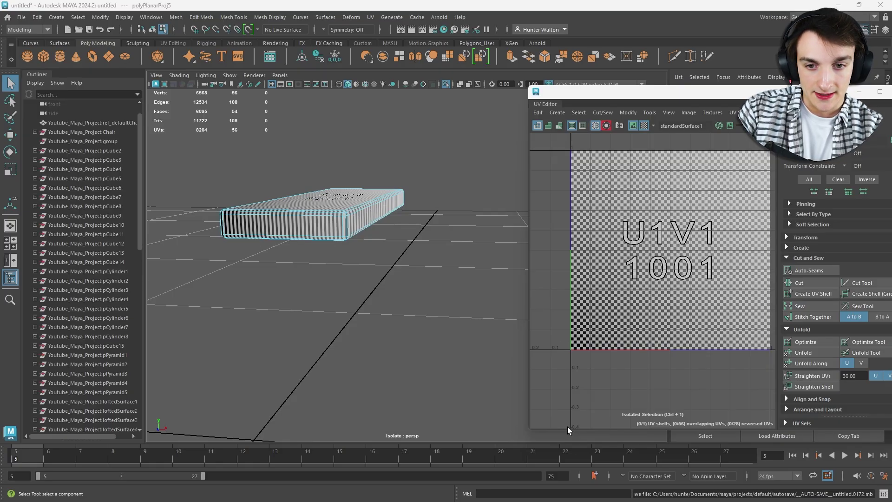
key("super")
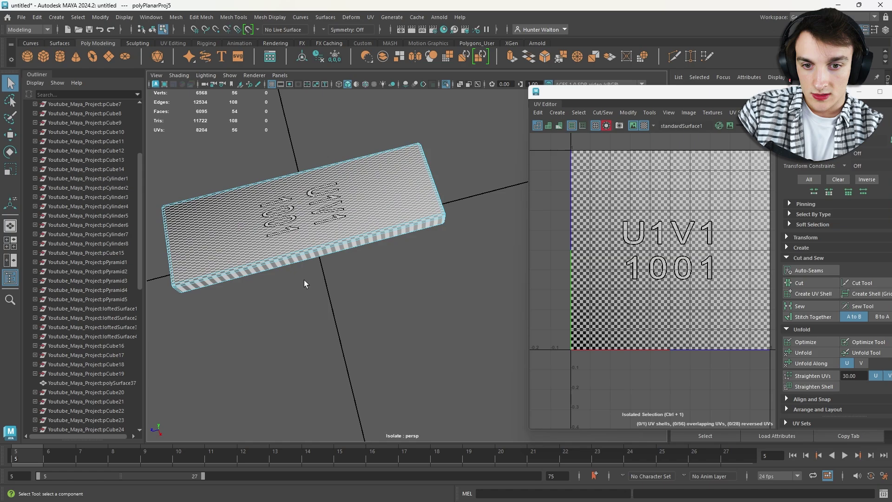
Start a seam selection on the seat plank with the vertical edges of one corner, down to the underside
scroll(305, 280, "up", 5)
middle_click_drag(311, 278, 376, 237, "alt")
left_click_drag(376, 238, 245, 285, "alt")
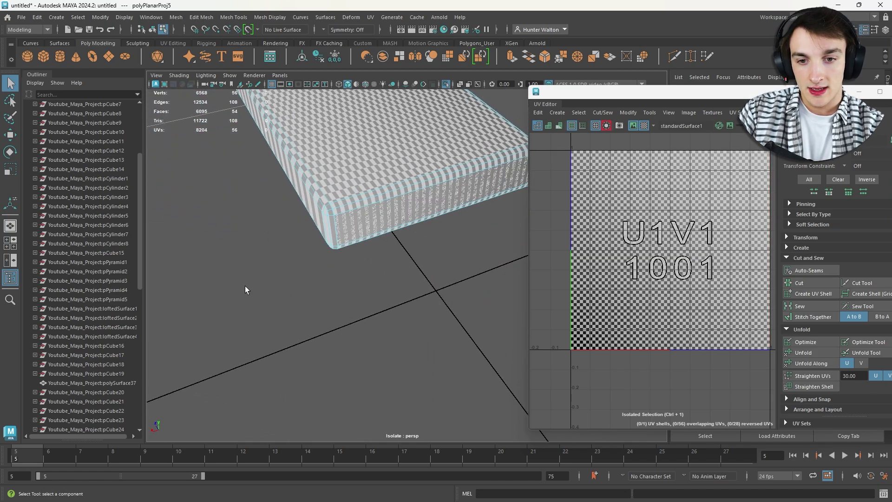
middle_click_drag(316, 281, 336, 325, "alt")
left_click_drag(336, 326, 336, 287, "alt")
middle_click_drag(335, 287, 357, 348, "alt")
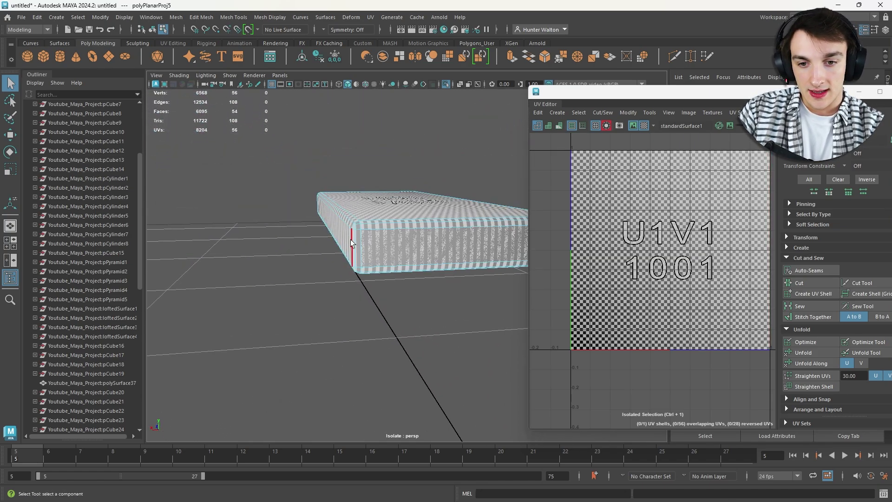
left_click(352, 238)
key("f")
left_click_drag(354, 238, 402, 227, "alt")
scroll(418, 255, "down", 4)
left_click(404, 186, "shift")
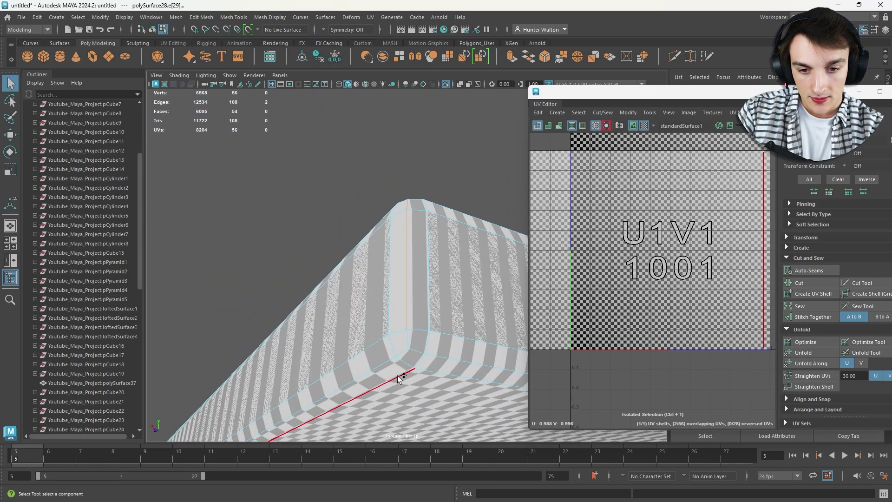
left_click(409, 341, "shift")
Extend the seam selection with the matching vertical corner edges and the plank's long lower edges
left_click_drag(411, 366, 429, 319, "alt")
left_click(398, 355, "shift")
left_click(367, 301, "shift")
left_click(366, 328, "shift")
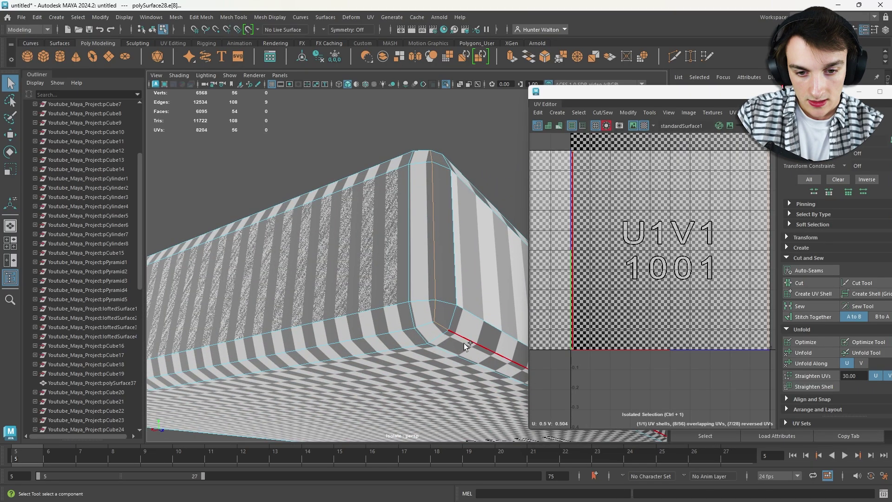
left_click_drag(464, 343, 416, 246, "alt")
scroll(373, 285, "down", 5)
scroll(418, 301, "down", 6)
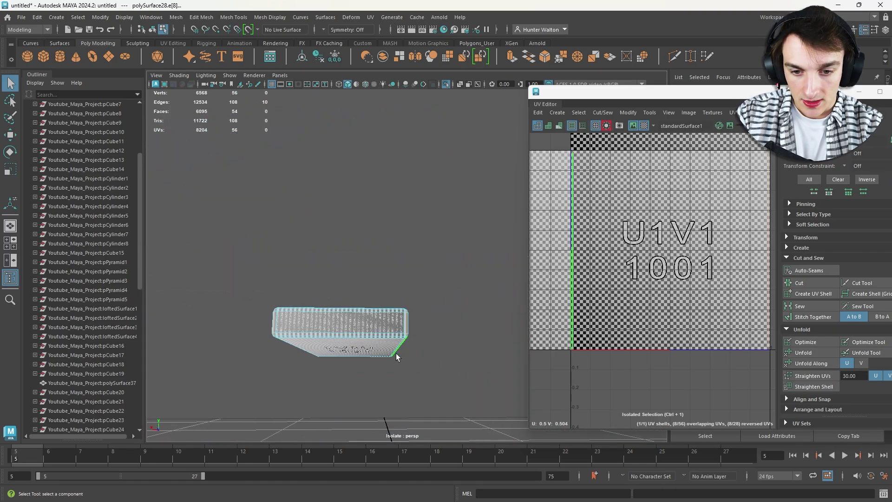
left_click_drag(286, 349, 487, 316, "alt")
scroll(375, 264, "up", 5)
left_click_drag(455, 265, 394, 263, "alt")
Switch to the web browser to check the papercraft cube template and return to Maya
key("super")
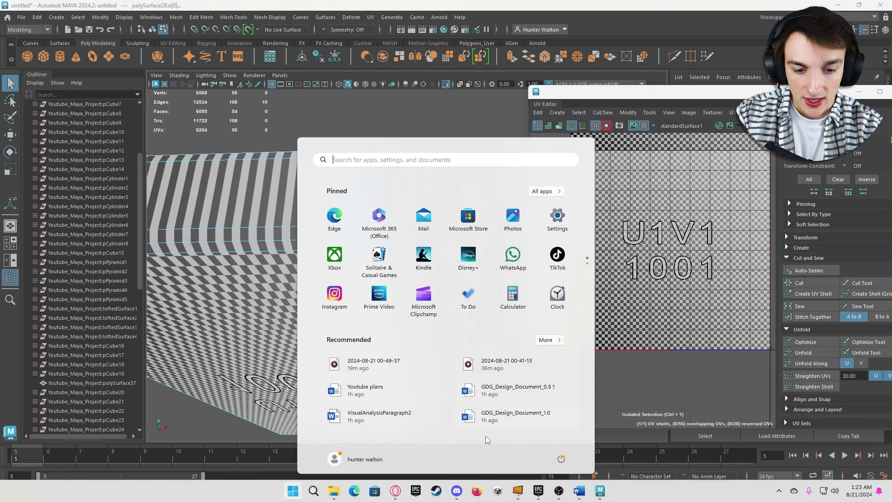
mouse_move(396, 491)
left_click(473, 448)
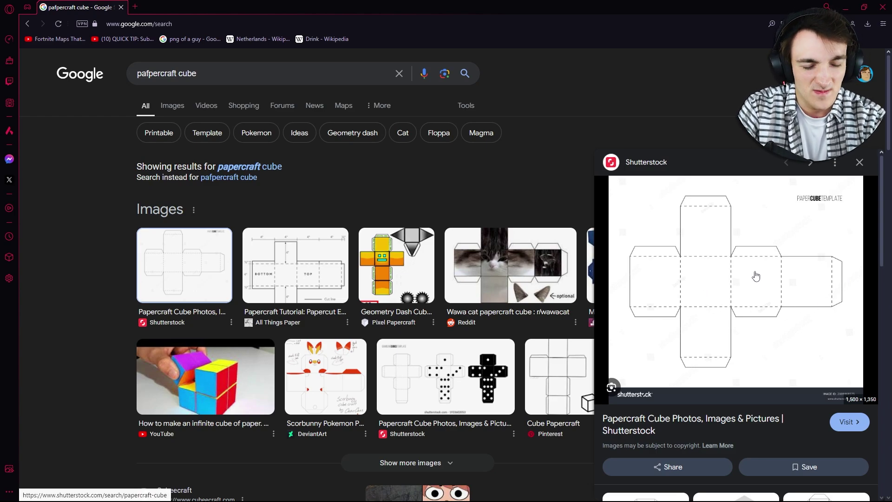
left_click(845, 8)
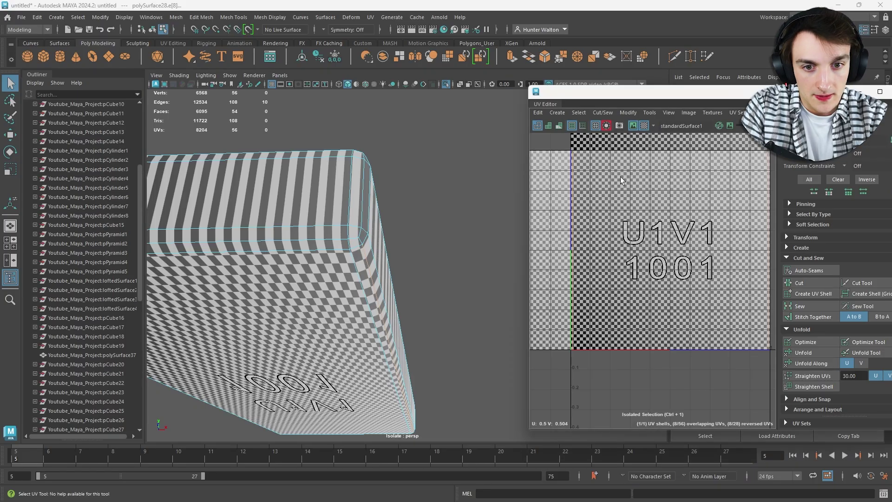
Add the remaining lower edges at the plank's short end and cut the UVs along the selected seam
left_click_drag(351, 219, 430, 218, "alt")
left_click_drag(372, 232, 344, 251, "alt")
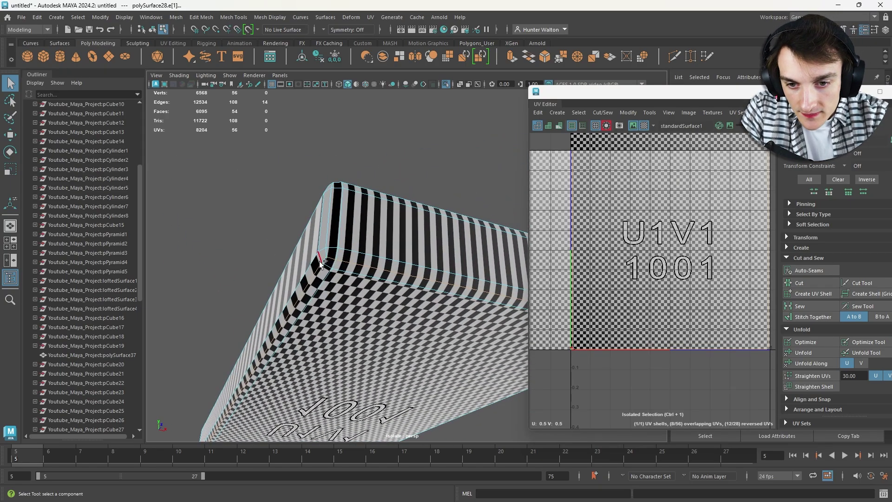
left_click(827, 286)
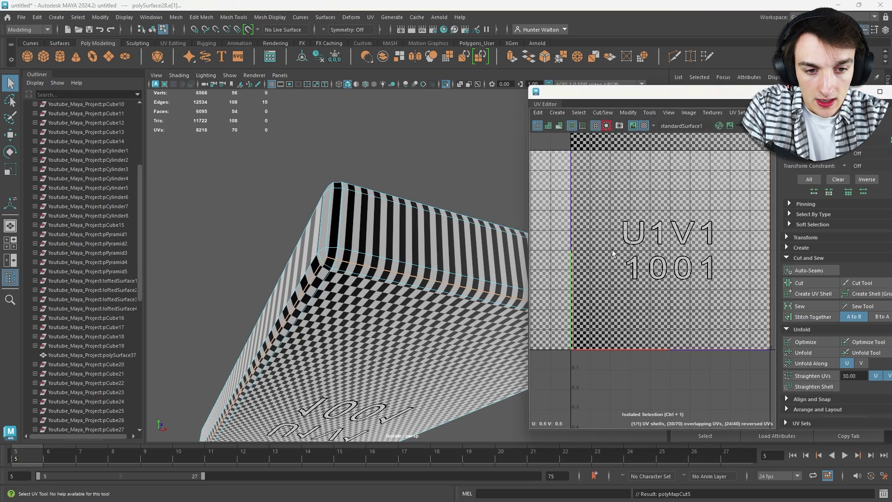
Select the plank's whole UV shell and unfold it
right_click_drag(408, 248, 460, 222)
right_click(637, 248)
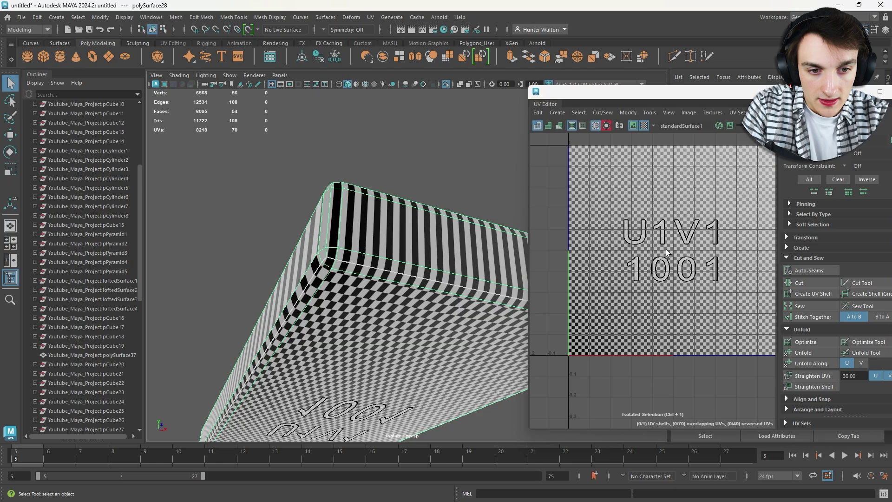
right_click_drag(666, 252, 661, 245)
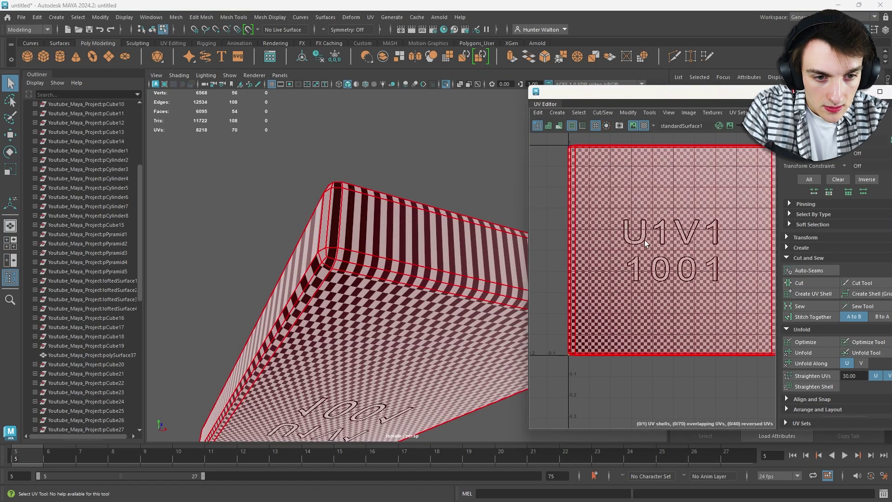
left_click(650, 249)
scroll(666, 275, "down", 2)
left_click(804, 352)
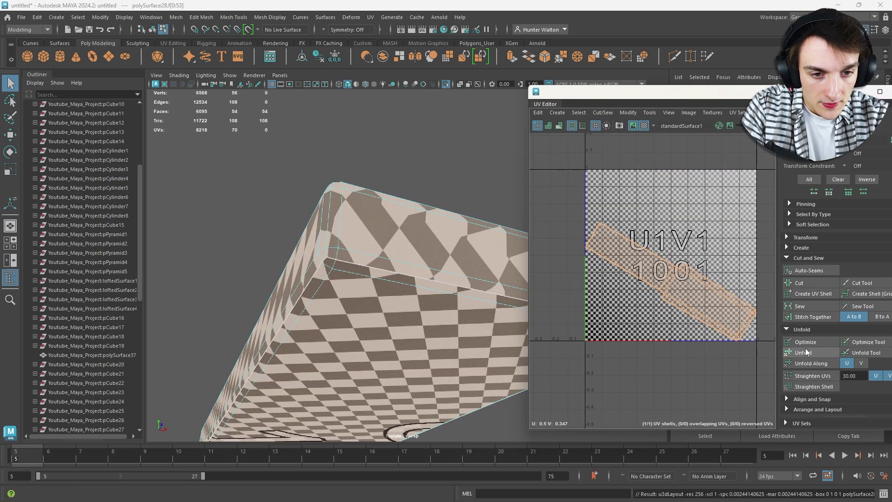
Examine the unfolded shell and select a face at its end corner to locate it on the plank
scroll(702, 310, "up", 4)
scroll(759, 305, "up", 2)
middle_click_drag(759, 305, 644, 280, "alt")
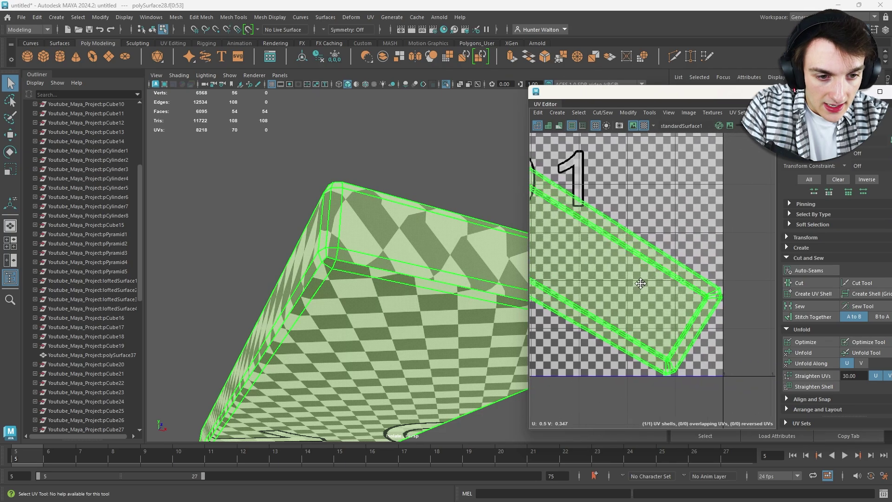
scroll(675, 285, "down", 2)
left_click(459, 188)
left_click_drag(460, 188, 473, 335, "alt")
middle_click_drag(472, 331, 406, 171, "alt")
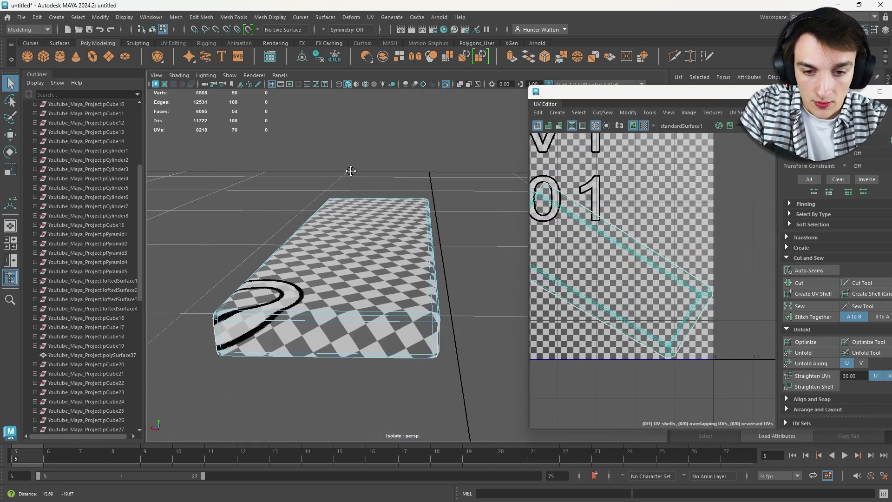
right_click_drag(696, 289, 697, 314)
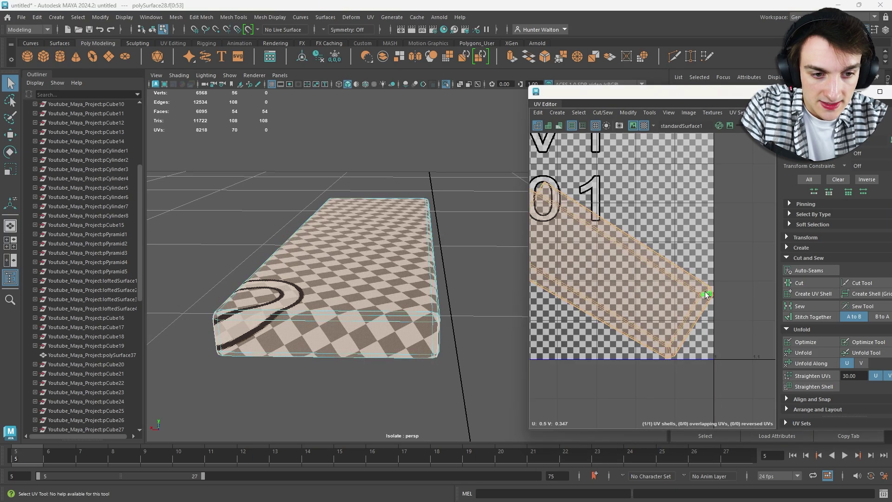
left_click(706, 292)
key("f")
left_click_drag(355, 197, 457, 284, "alt")
scroll(449, 216, "down", 5)
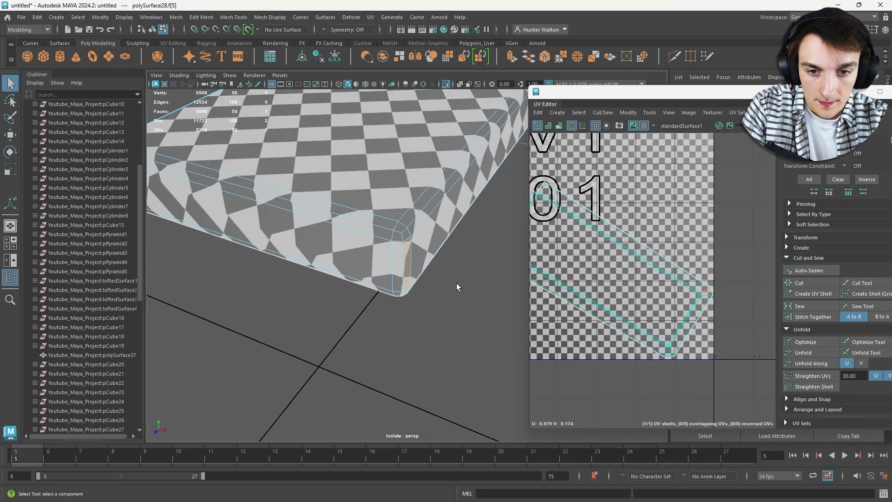
Return to object mode and inspect the checker distortion at the plank's uncut corner and in its UV shell
right_click_drag(427, 310, 460, 271)
left_click(461, 271)
left_click_drag(461, 271, 477, 237, "alt")
left_click(380, 256)
left_click_drag(381, 256, 478, 225, "alt")
left_click_drag(370, 279, 491, 269, "alt")
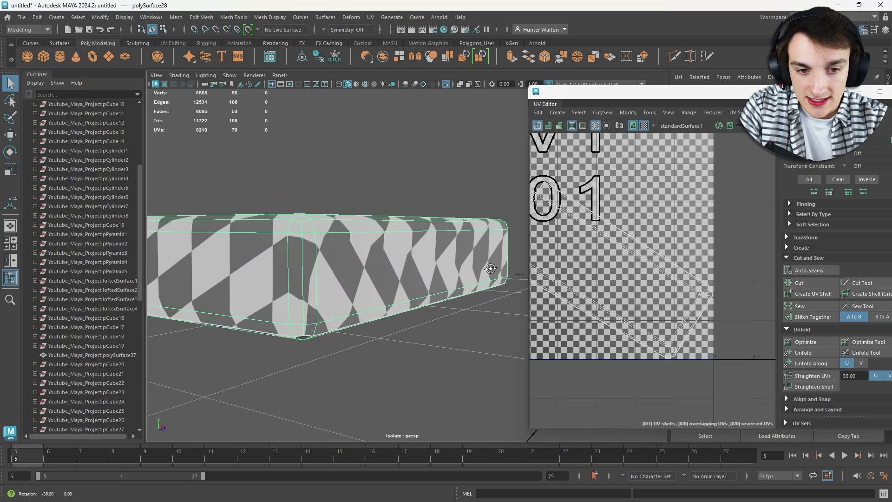
scroll(648, 302, "up", 3)
scroll(743, 295, "up", 3)
middle_click_drag(743, 294, 573, 262, "alt")
scroll(636, 238, "up", 6)
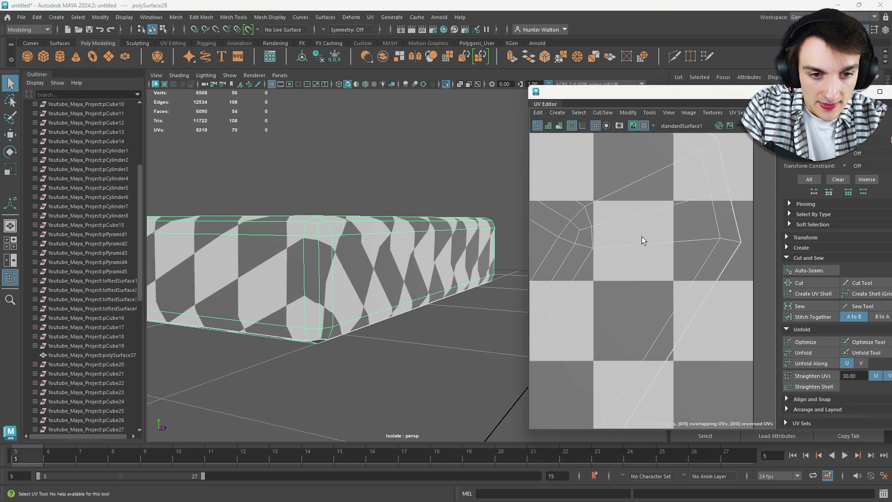
scroll(649, 234, "down", 6)
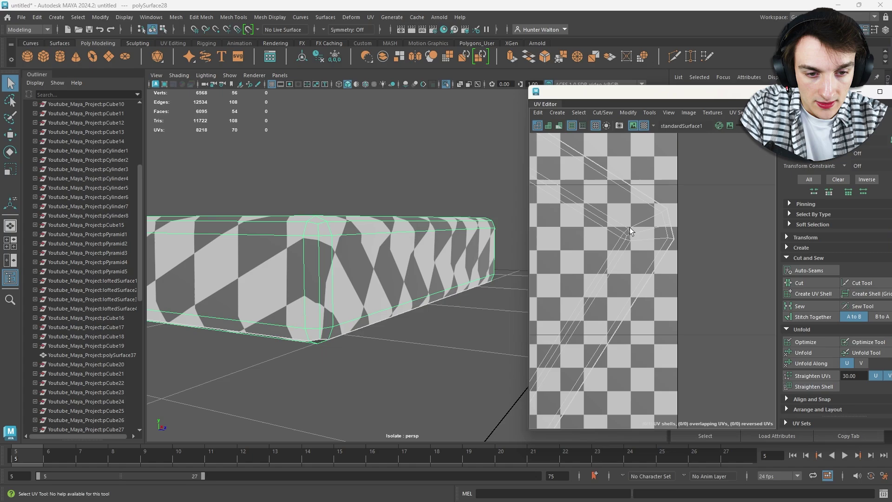
Compare the unfolded shell with the papercraft cube template in the web browser, then return to Maya
key("super")
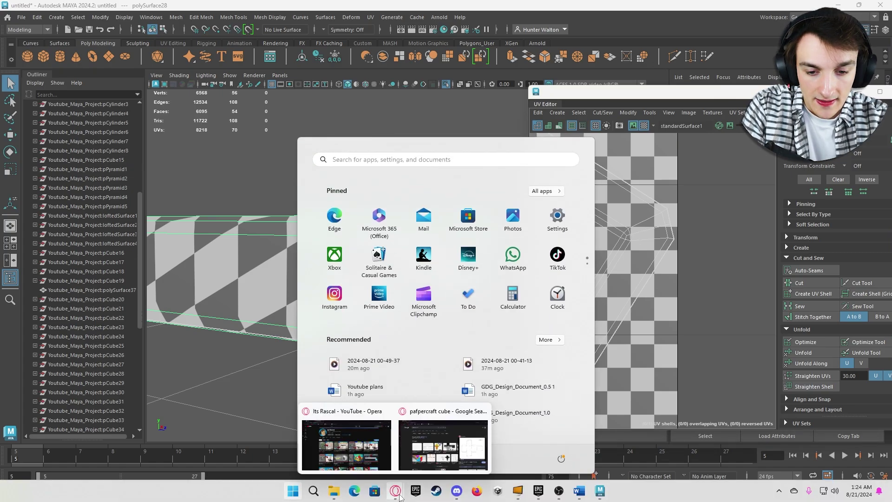
mouse_move(426, 457)
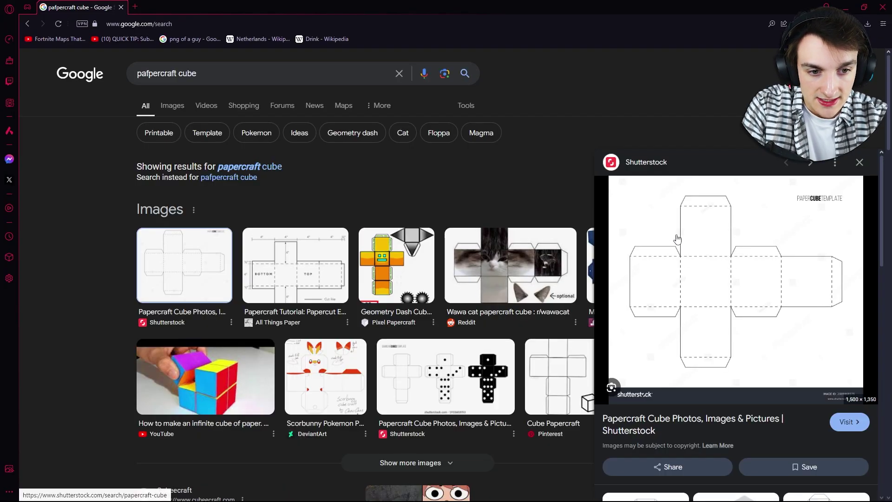
left_click(847, 5)
Select the vertical edges of the two uncut corners in the UV shell and cut them
right_click_drag(631, 252, 649, 233)
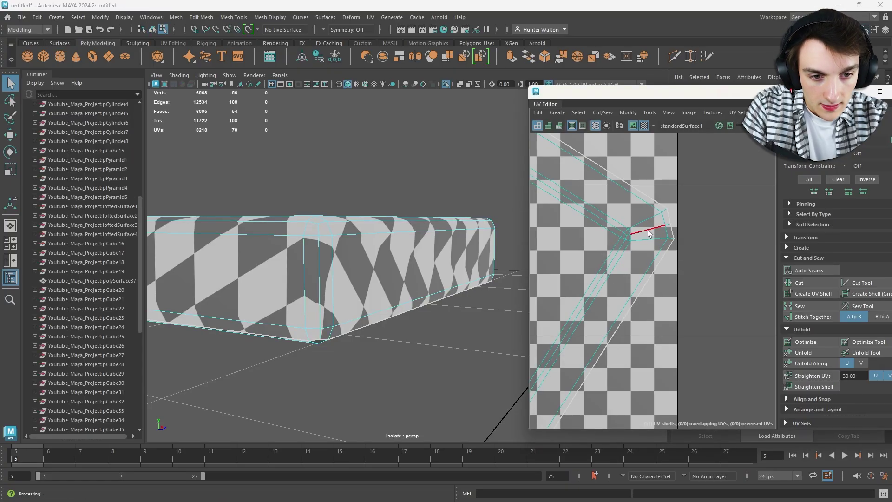
middle_click_drag(677, 255, 750, 162, "alt")
middle_click_drag(673, 273, 754, 223, "alt")
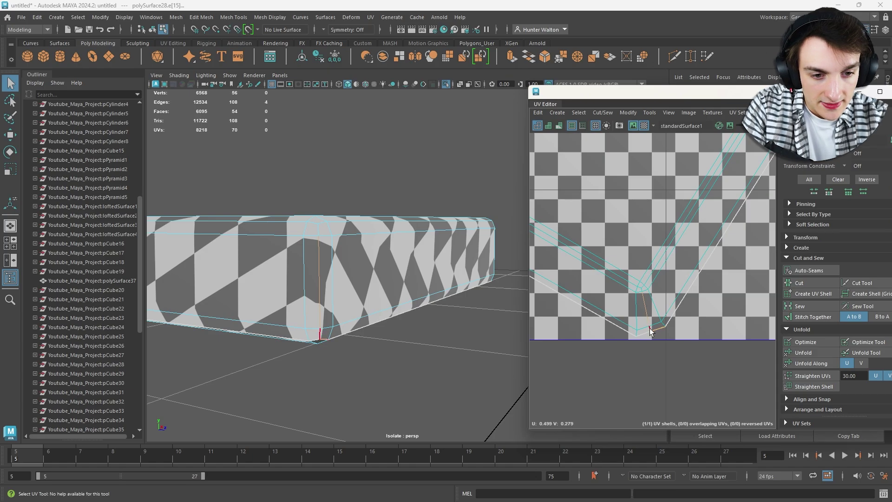
Select the entire plank shell and unfold it again with the new corner cuts
right_click_drag(727, 261, 686, 248)
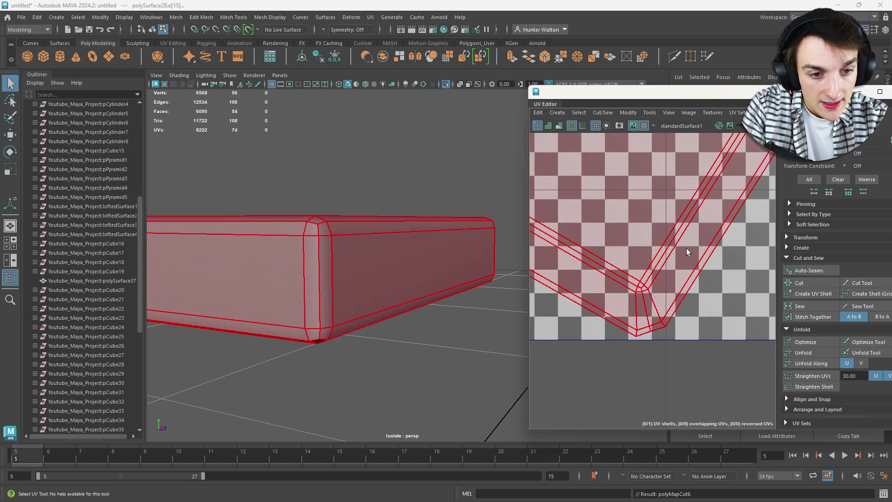
left_click(685, 250)
left_click(806, 353)
scroll(436, 222, "down", 6)
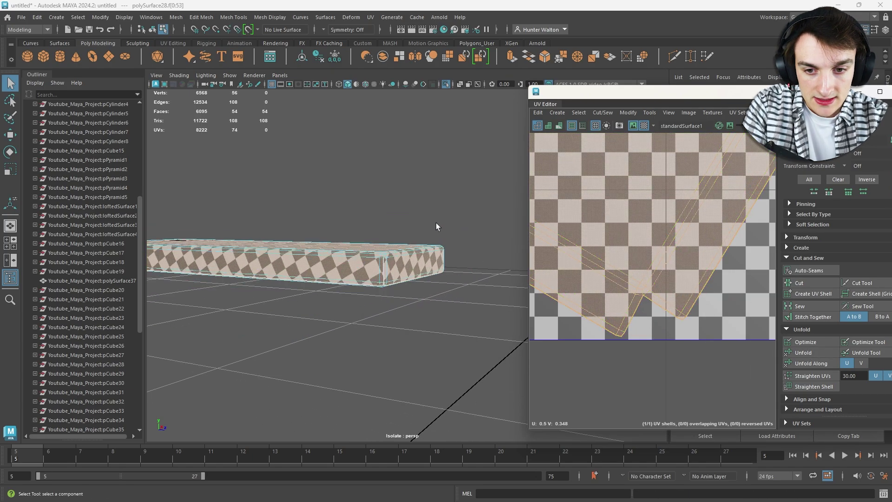
left_click_drag(435, 222, 404, 239, "alt")
Rotate the plank's UV shell upright and lay it out within the 0–1 UV tile
mouse_move(625, 201)
right_mouse_down()
mouse_move(639, 201)
mouse_move(625, 200)
right_mouse_up()
scroll(625, 199, "down", 8)
middle_click_drag(625, 197, 653, 282, "alt")
scroll(623, 223, "down", 2)
middle_click_drag(590, 227, 631, 238, "alt")
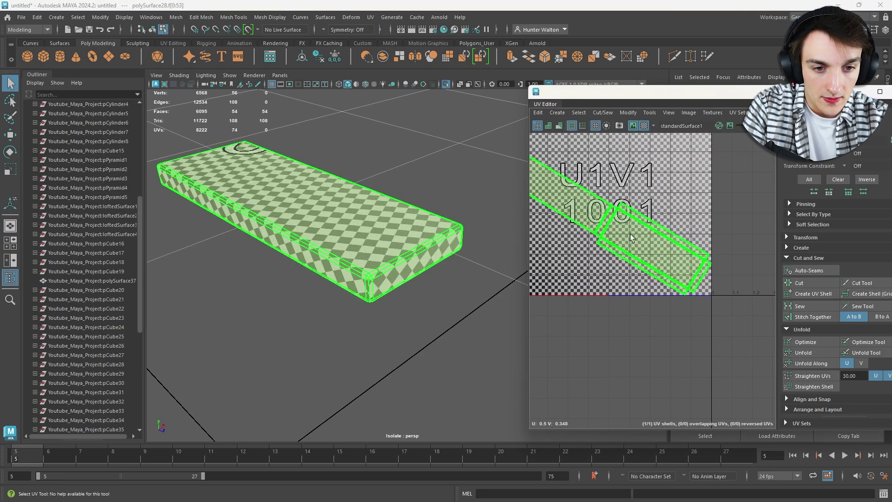
key("e")
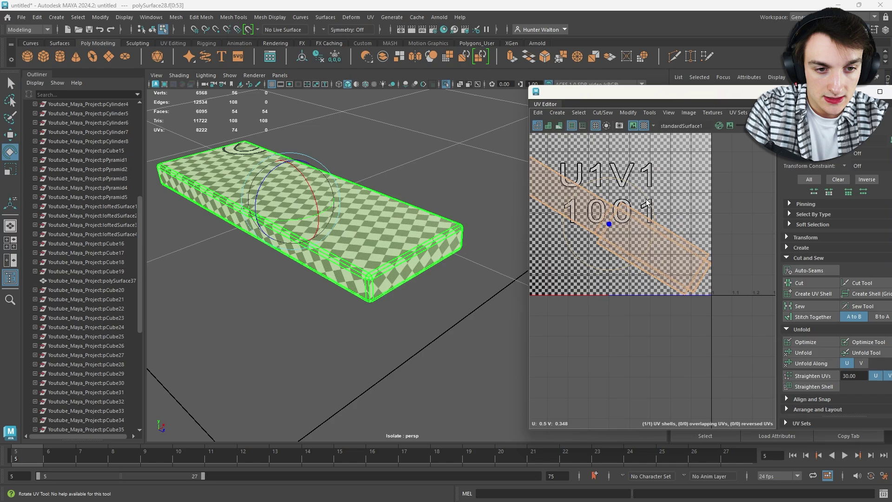
left_click_drag(648, 202, 658, 251)
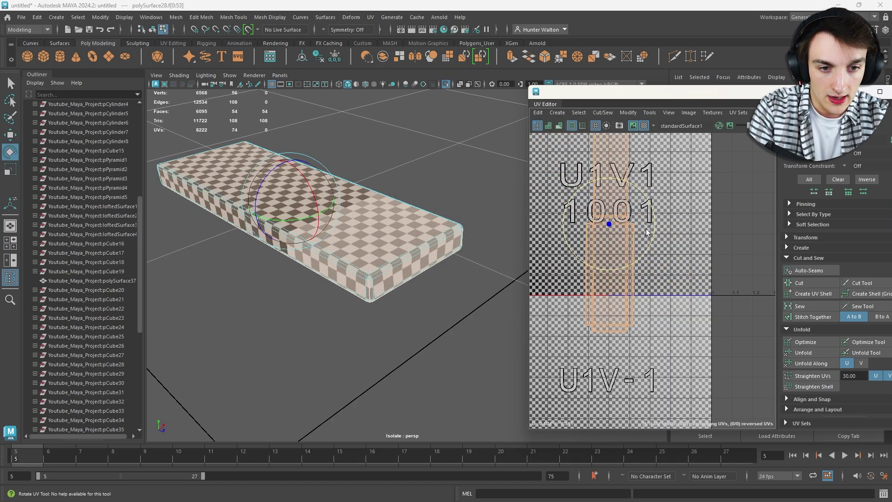
key("w")
middle_click_drag(666, 219, 695, 271, "alt")
key("ctrl+l")
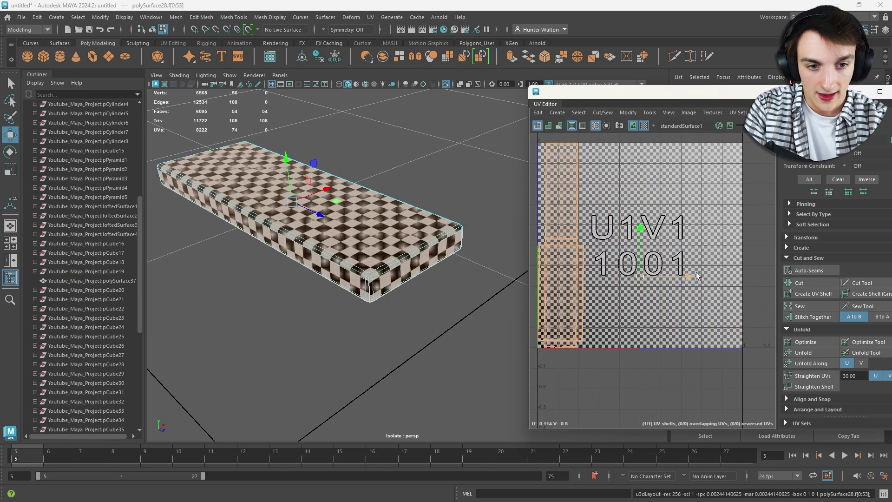
Check the checker pattern on the plank, return to object mode and reselect the plank
left_click(472, 313)
left_click_drag(472, 313, 424, 277, "alt")
scroll(424, 277, "down", 4)
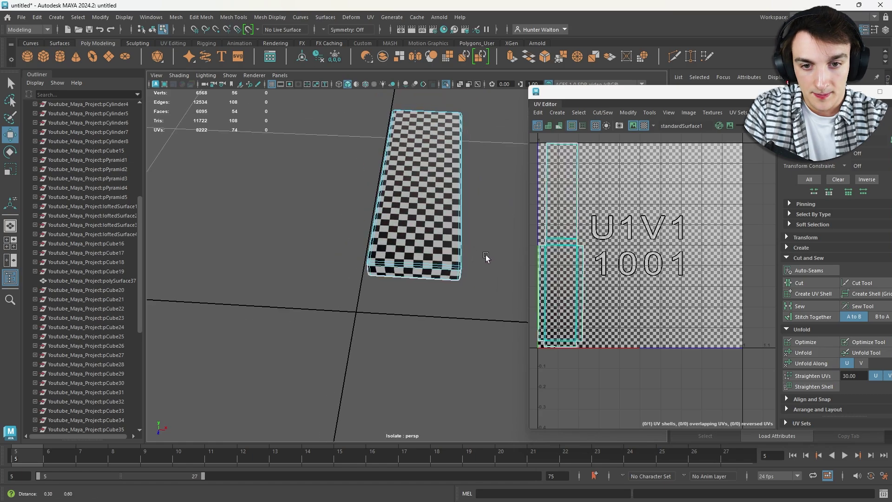
middle_click_drag(486, 257, 453, 311, "alt")
right_click_drag(409, 244, 449, 224)
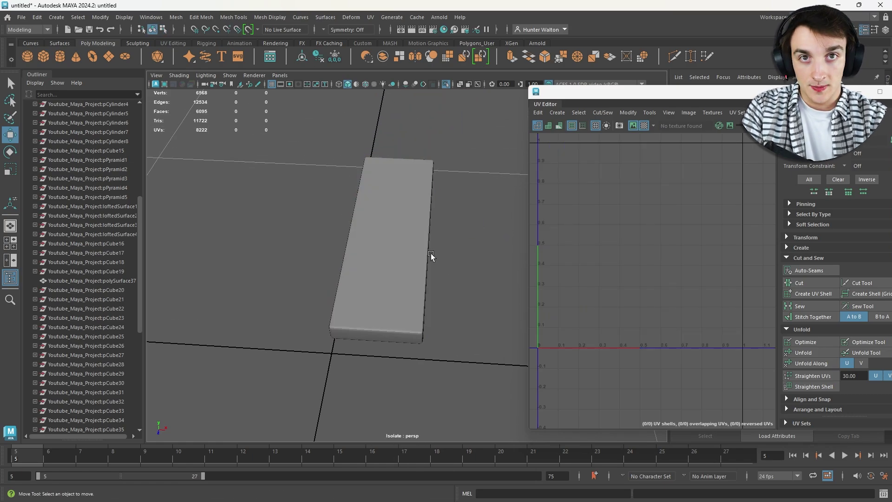
left_click(400, 243)
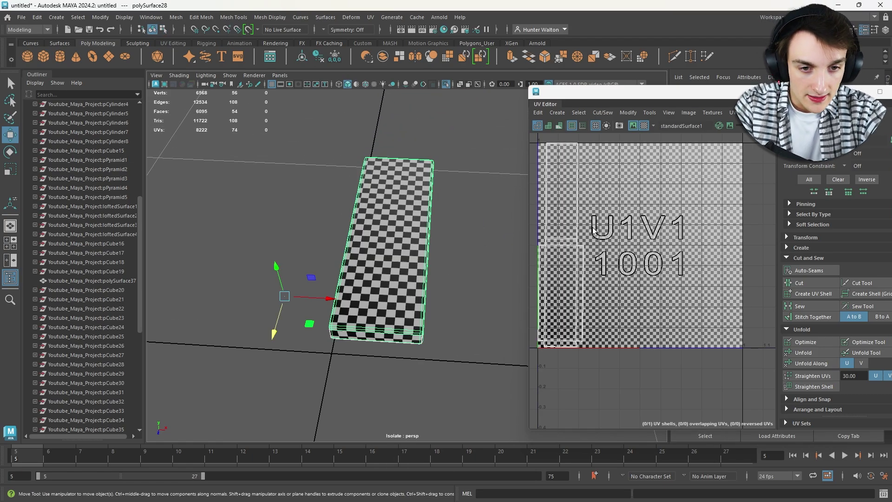
Turn off the checker map and maximize the UV Editor to view the plank's full shell layout
middle_click_drag(593, 227, 649, 227, "alt")
left_click(644, 126)
scroll(617, 205, "up", 2)
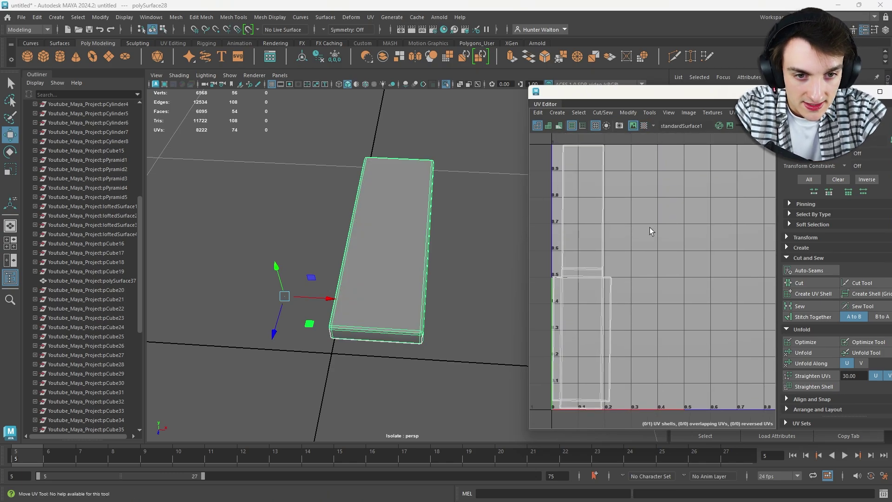
double_click(663, 96)
scroll(339, 155, "down", 5)
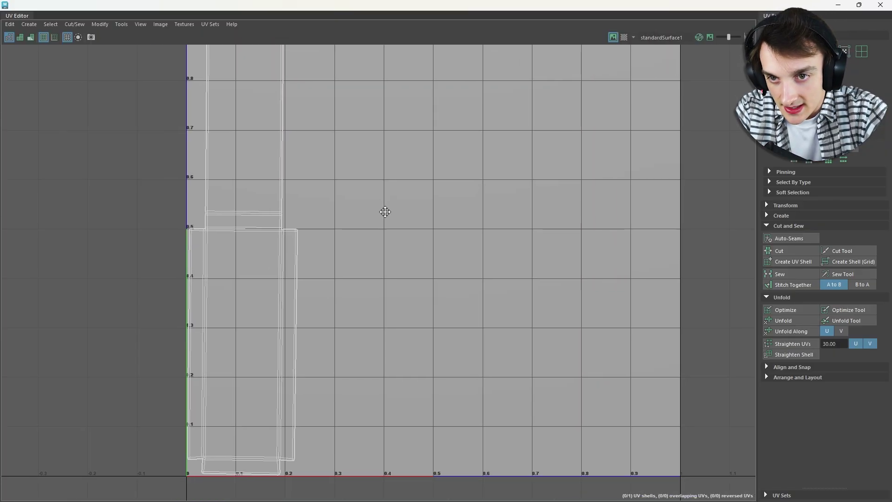
Shade the plank's UV shell, return to the 3D view and exit isolation to show the whole chair
scroll(411, 210, "down", 1)
mouse_move(385, 212)
middle_mouse_down("alt")
mouse_move(411, 210)
mouse_move(412, 235)
middle_mouse_up("alt")
key("5")
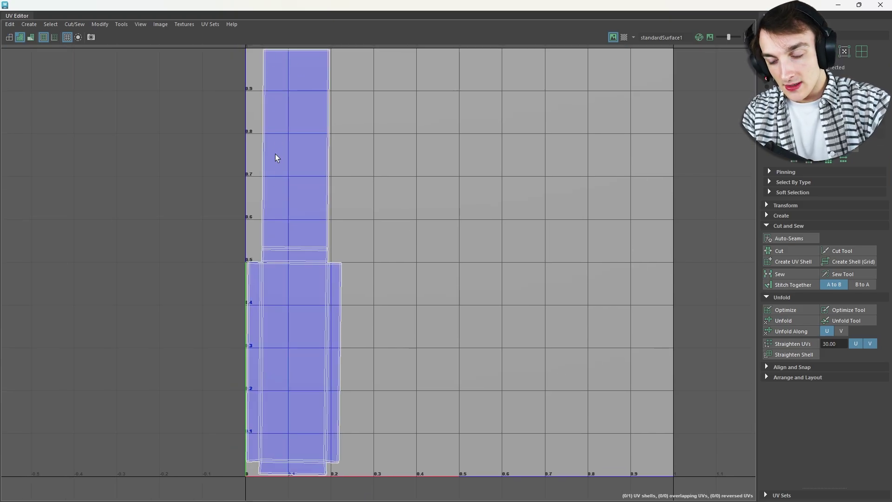
key("super")
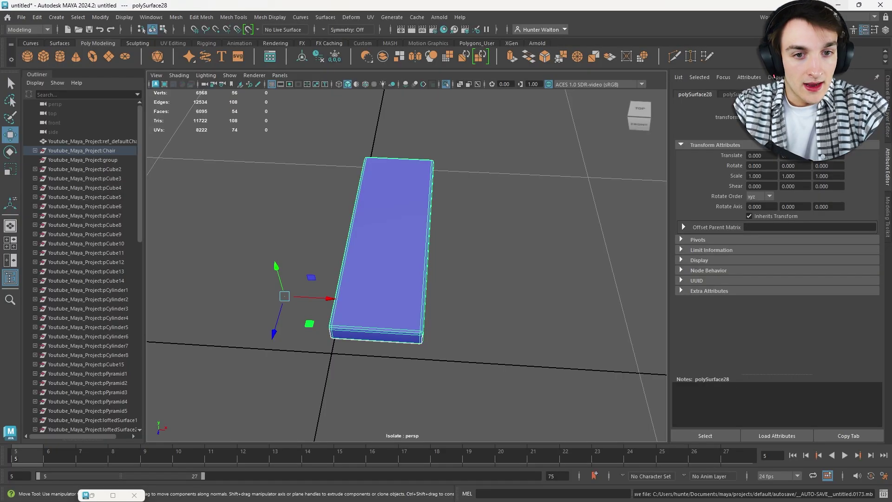
left_click_drag(370, 275, 389, 258, "alt")
key("ctrl+1")
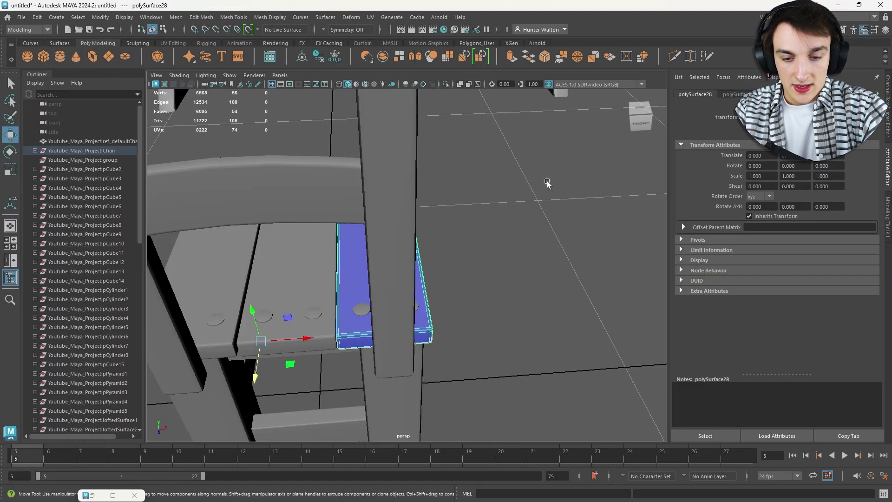
Transfer the UV attributes of the mapped outer seat plank to the middle plank
left_click_drag(547, 183, 458, 253, "alt")
right_click_drag(462, 236, 502, 223)
left_click_drag(505, 276, 519, 243, "alt")
middle_click_drag(572, 236, 570, 229, "alt")
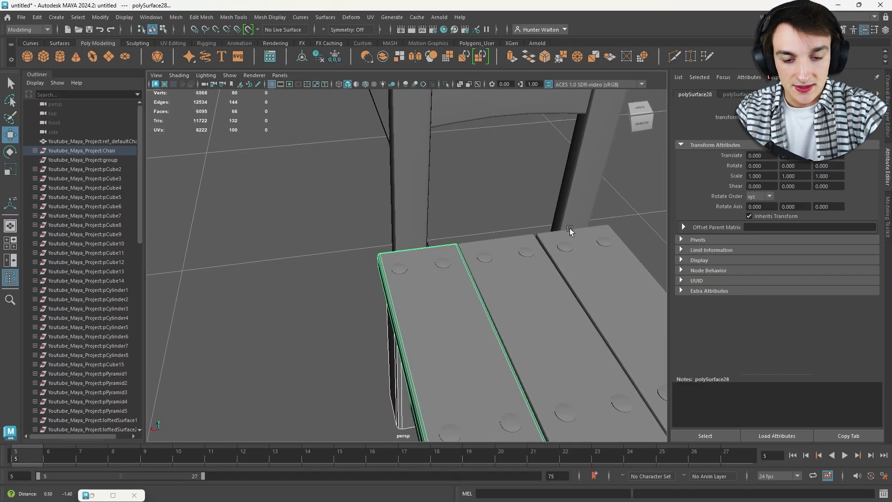
left_click_drag(570, 231, 454, 189, "alt")
left_click(437, 245, "shift")
left_click(177, 17)
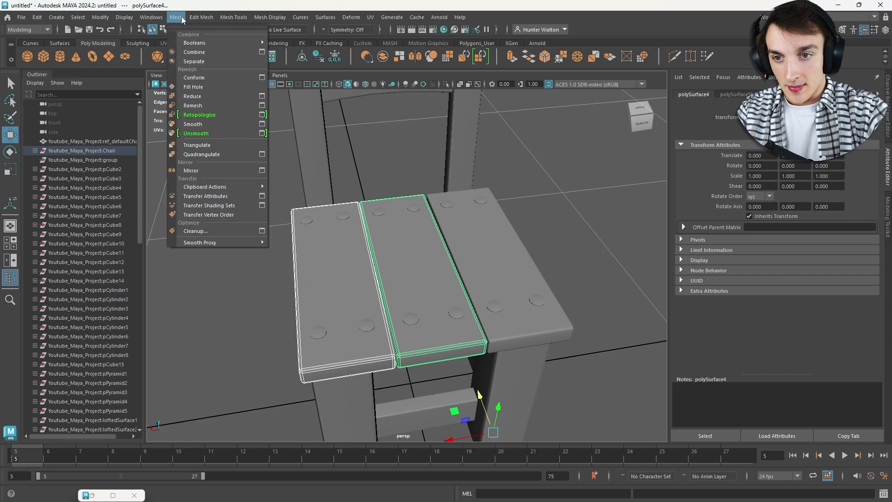
left_click(227, 197)
Transfer the middle plank's UVs to the remaining outer seat plank and compare both with the checker map
left_click_drag(228, 197, 370, 242, "alt")
left_click(464, 263, "shift")
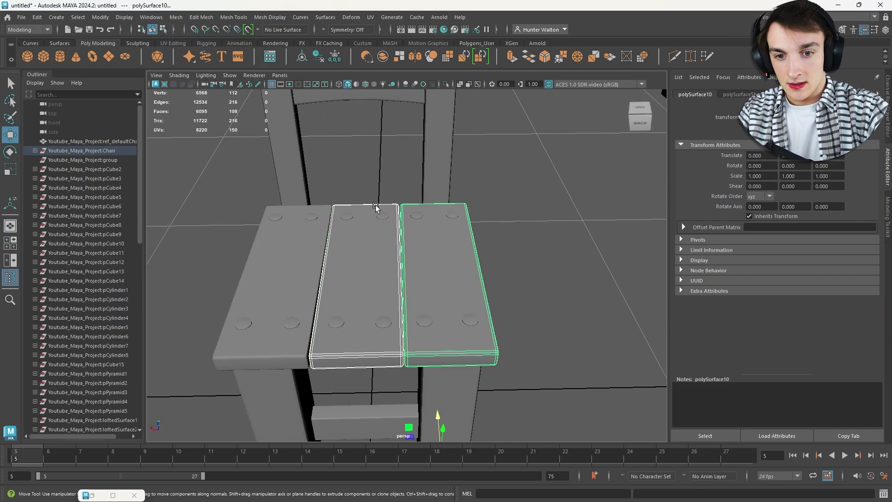
left_click(370, 17)
left_click(377, 34)
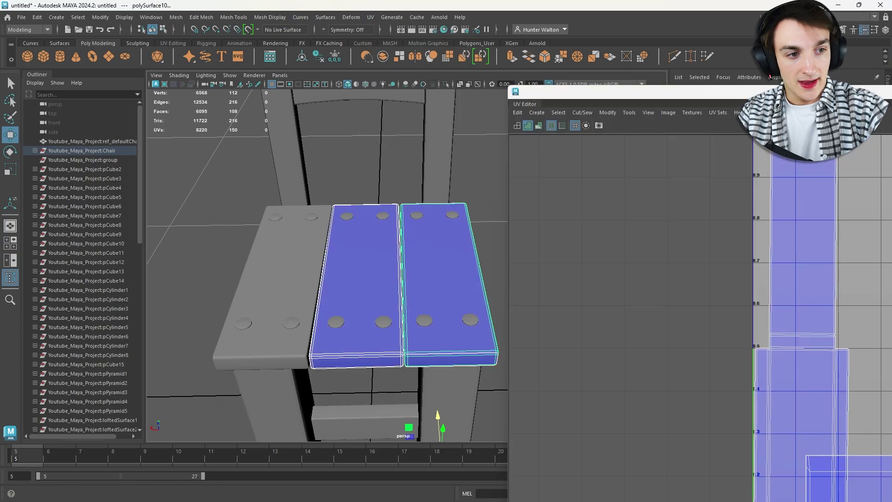
left_click(176, 17)
left_click(215, 199)
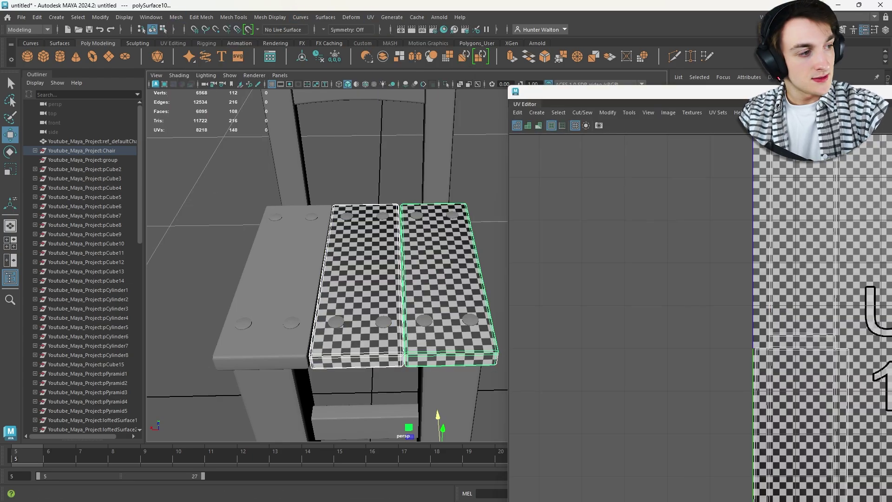
left_click(537, 238)
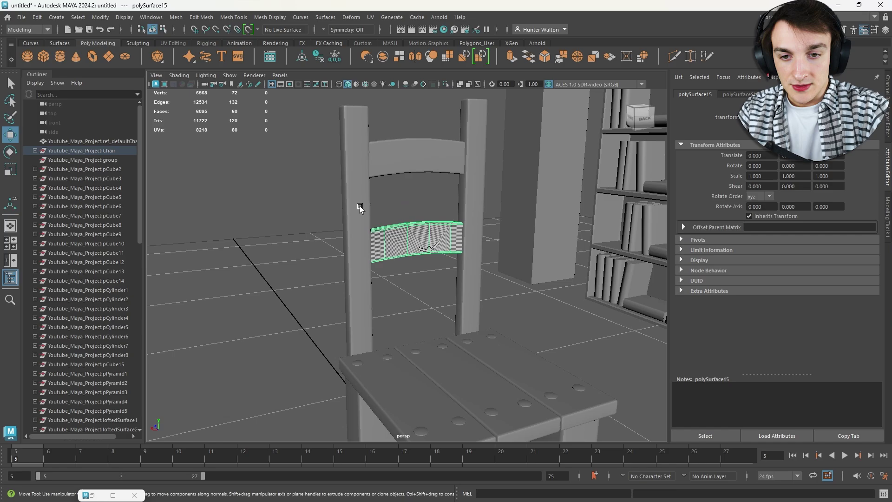
Isolate one of the chair's back posts and open the UV Editor
left_click(360, 205)
key("ctrl+1")
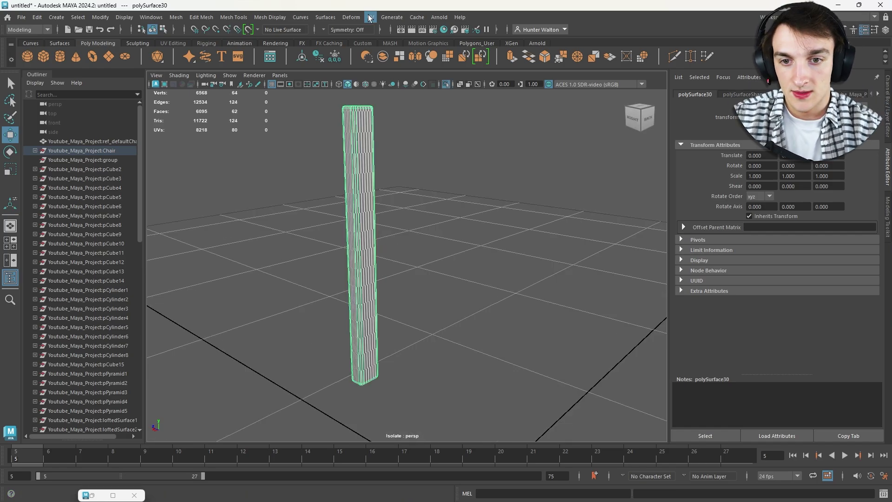
left_click(370, 17)
left_click(380, 34)
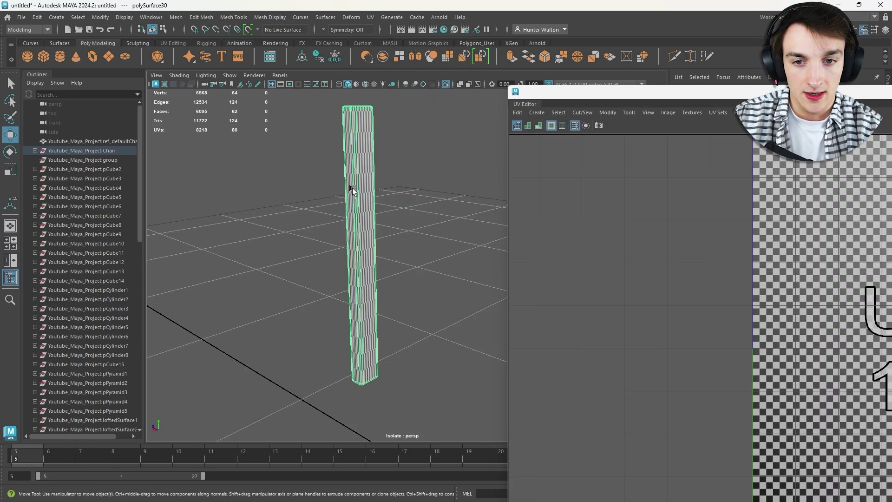
left_click_drag(353, 189, 441, 201, "alt")
middle_click_drag(442, 201, 437, 212, "alt")
left_click_drag(438, 212, 414, 200, "alt")
middle_click_drag(413, 200, 446, 196, "alt")
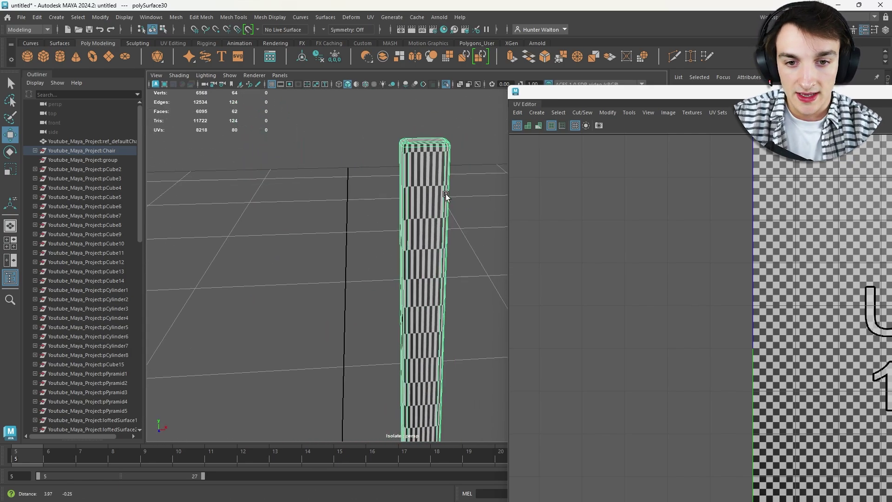
right_click_drag(445, 195, 387, 151, "alt")
left_click(355, 181)
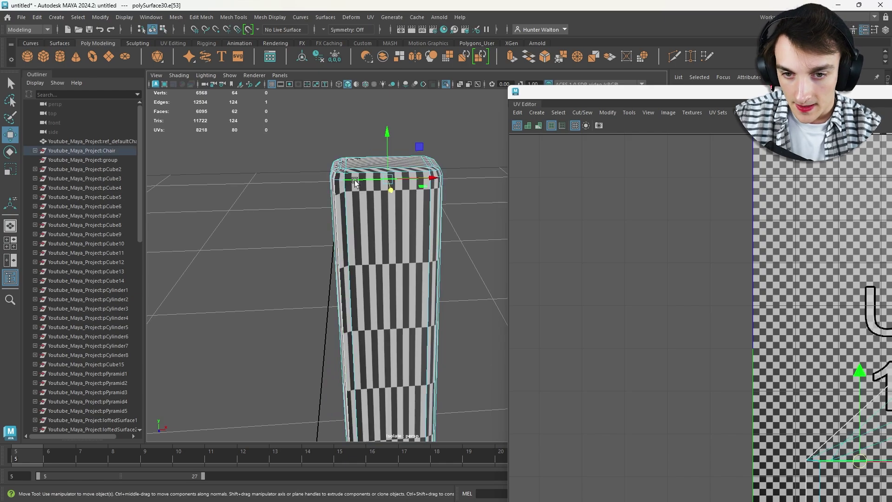
scroll(354, 180, "up", 4)
middle_click_drag(332, 131, 332, 200, "alt")
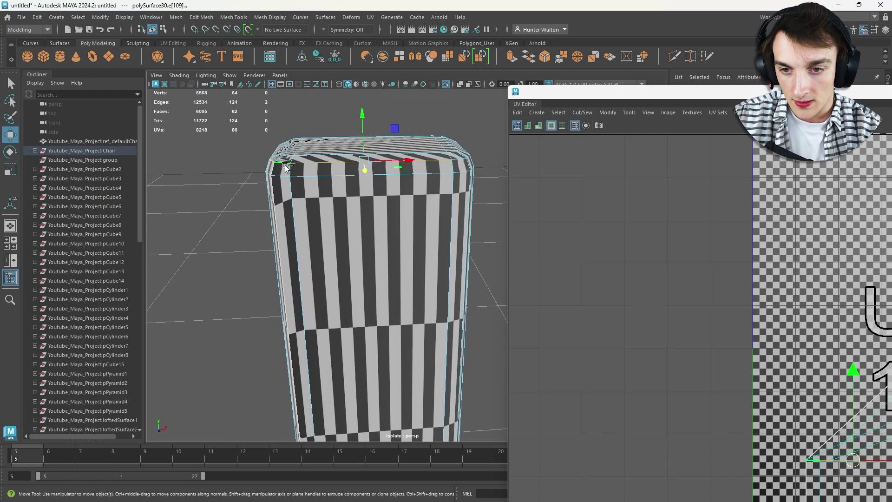
left_click_drag(286, 167, 307, 169, "alt")
left_click(407, 160, "shift")
left_click_drag(407, 159, 286, 169, "alt")
left_click(287, 168, "shift")
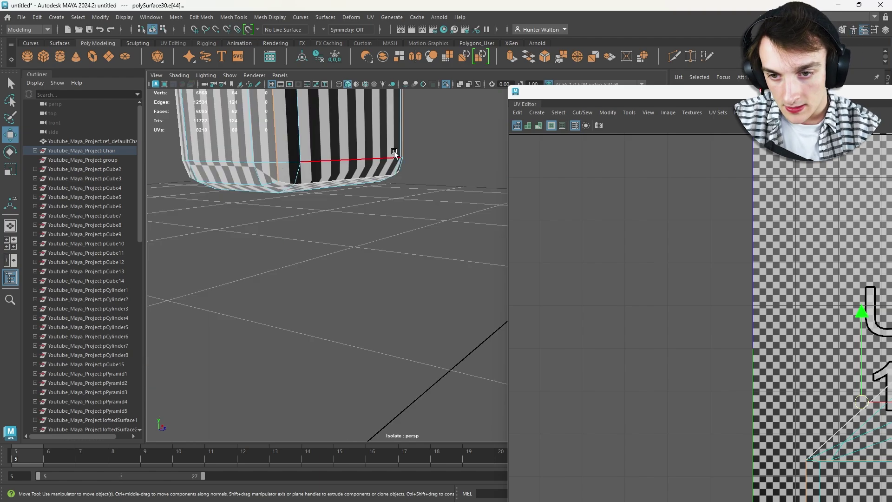
mouse_move(394, 151)
left_mouse_down("alt")
mouse_move(293, 147)
mouse_move(383, 155)
left_mouse_up("alt")
left_click(470, 176, "shift")
left_click_drag(470, 176, 432, 218, "alt")
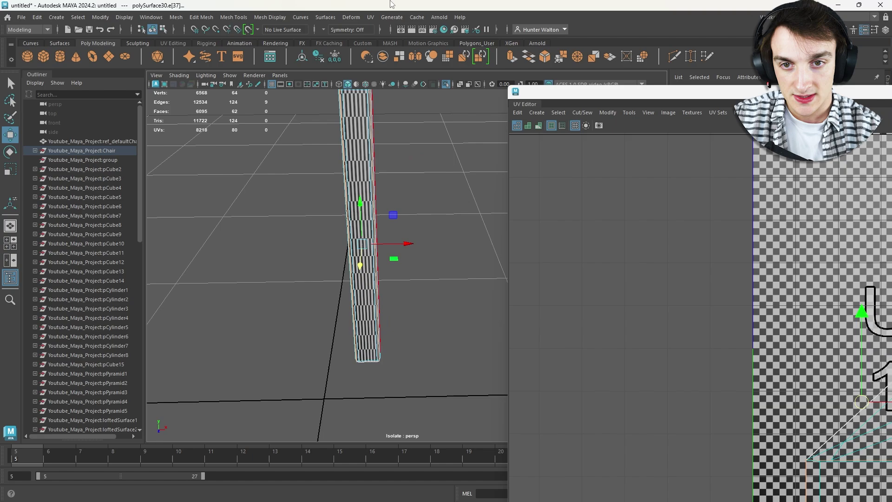
Apply a planar UV projection to the isolated back post
left_click(370, 17)
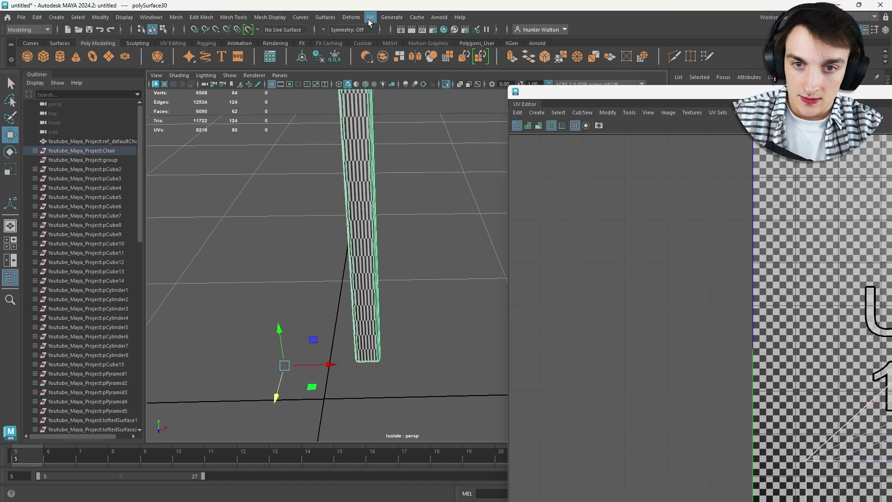
left_click(370, 18)
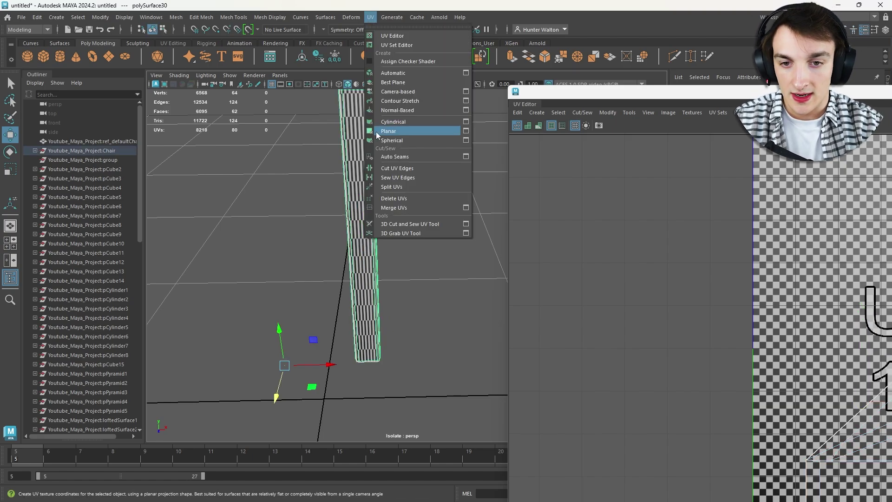
left_click(389, 133)
left_click_drag(417, 153, 424, 143, "alt")
middle_click_drag(424, 143, 396, 229, "alt")
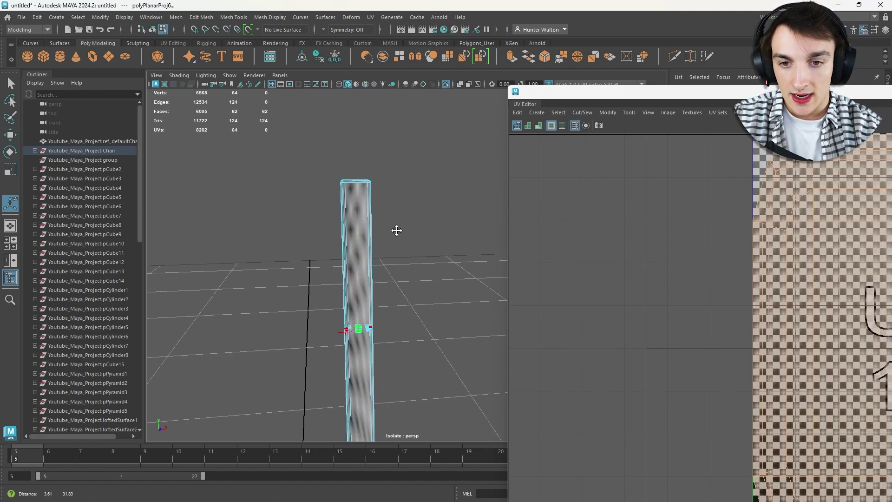
Switch to edge selection and select the seam edges around the back post's top end
scroll(397, 229, "up", 8)
middle_click_drag(338, 177, 429, 262, "alt")
scroll(428, 262, "down", 4)
left_click_drag(384, 213, 341, 203, "alt")
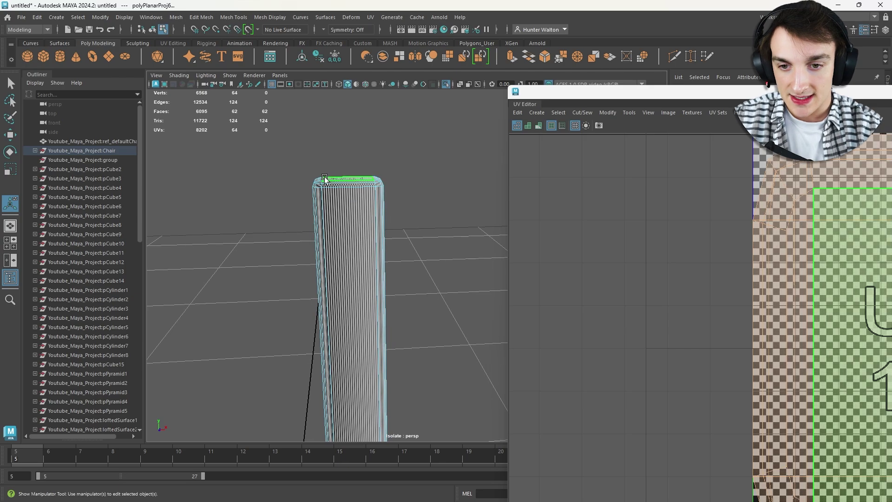
right_click_drag(323, 183, 321, 165)
scroll(336, 182, "up", 3)
middle_click_drag(336, 181, 385, 209, "alt")
scroll(361, 187, "up", 4)
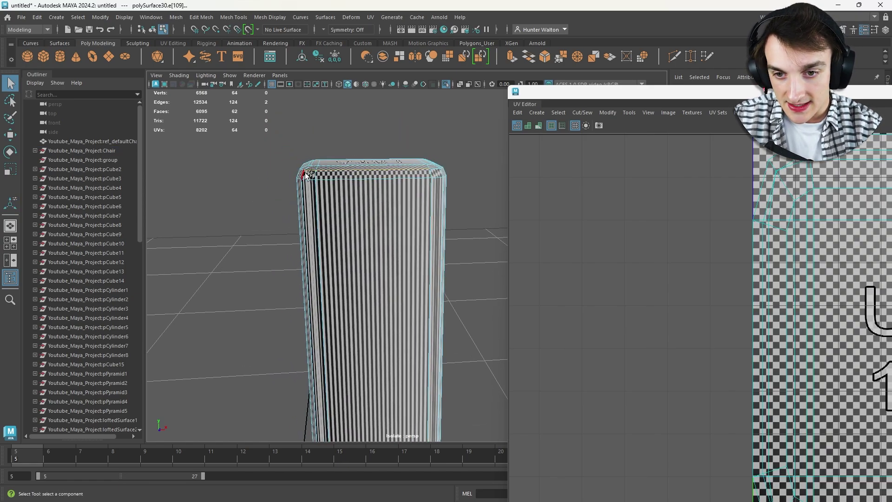
left_click_drag(415, 199, 389, 196, "alt")
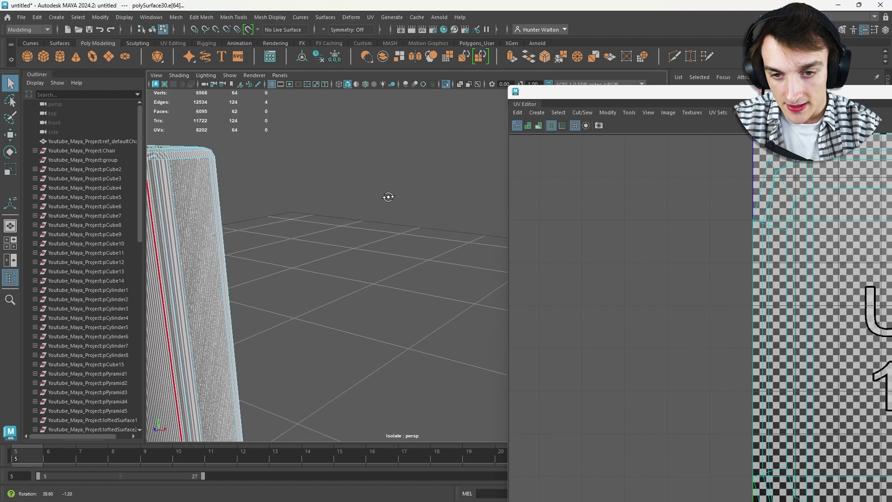
Add the lengthwise corner edge and the bottom-end edges of the back post to the seam selection
key("f")
scroll(415, 169, "up", 5)
middle_click_drag(415, 170, 366, 246, "alt")
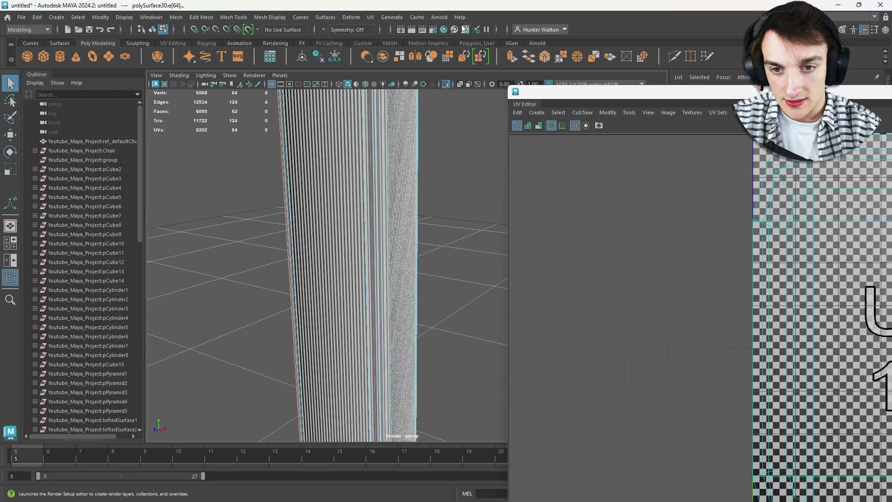
left_click_drag(365, 246, 430, 262, "alt")
double_click(392, 275, "shift")
middle_click_drag(430, 262, 444, 109, "alt")
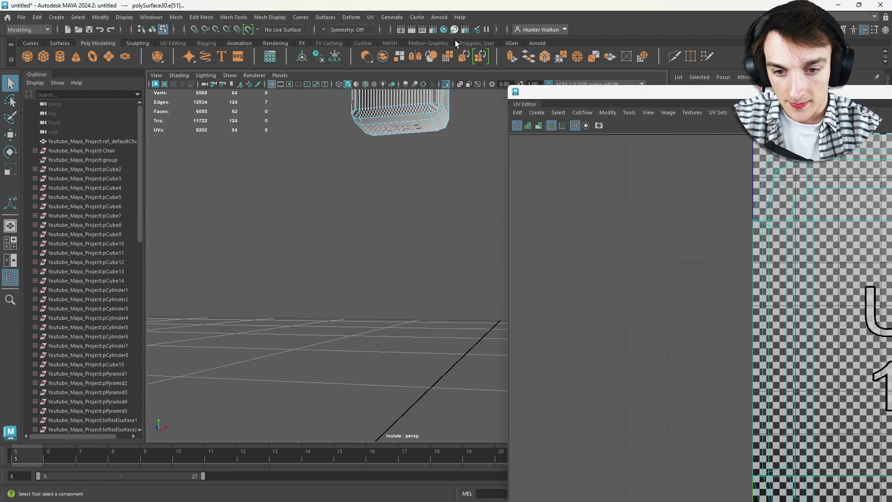
middle_click_drag(435, 205, 408, 311, "alt")
scroll(405, 264, "up", 5)
double_click(398, 294, "shift")
left_click_drag(397, 294, 441, 288, "alt")
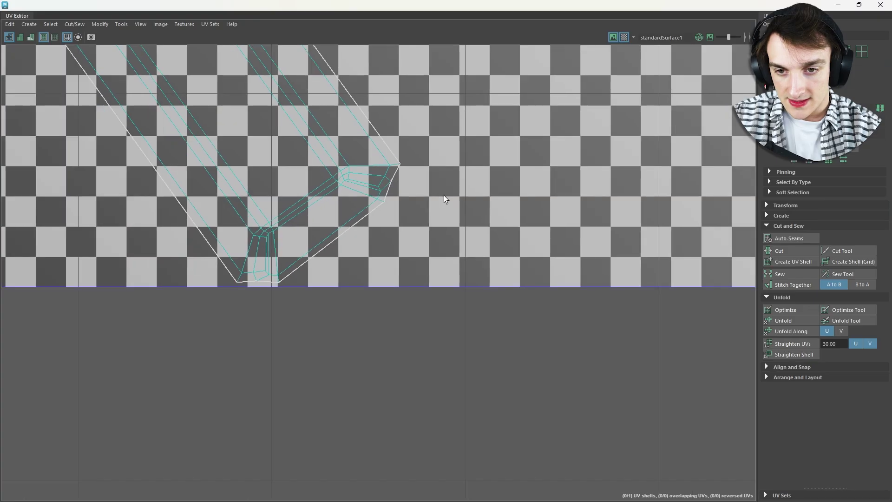
Cut the corner edges of one end cap on the post's UV shell and rotate the unfolded shell upright
scroll(444, 197, "down", 3)
middle_click_drag(444, 197, 532, 390, "alt")
scroll(532, 389, "down", 4)
middle_click_drag(469, 336, 422, 248, "alt")
scroll(461, 296, "up", 4)
scroll(461, 283, "up", 5)
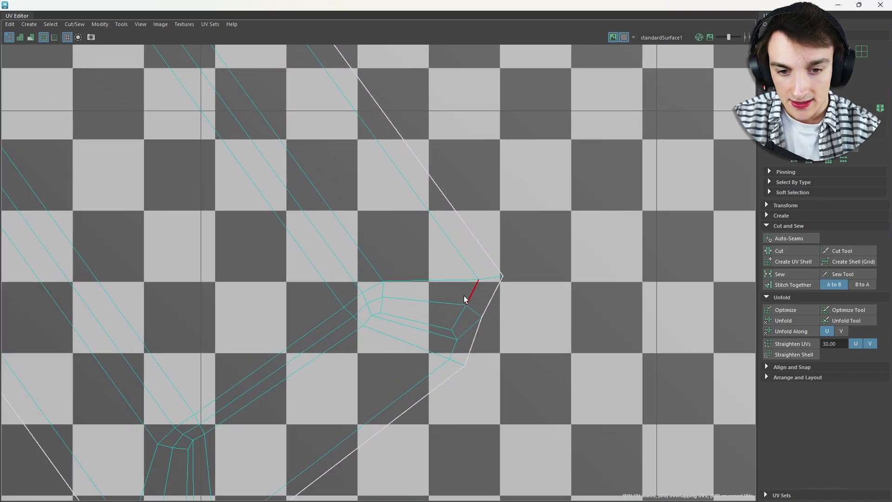
middle_click_drag(433, 327, 613, 135, "alt")
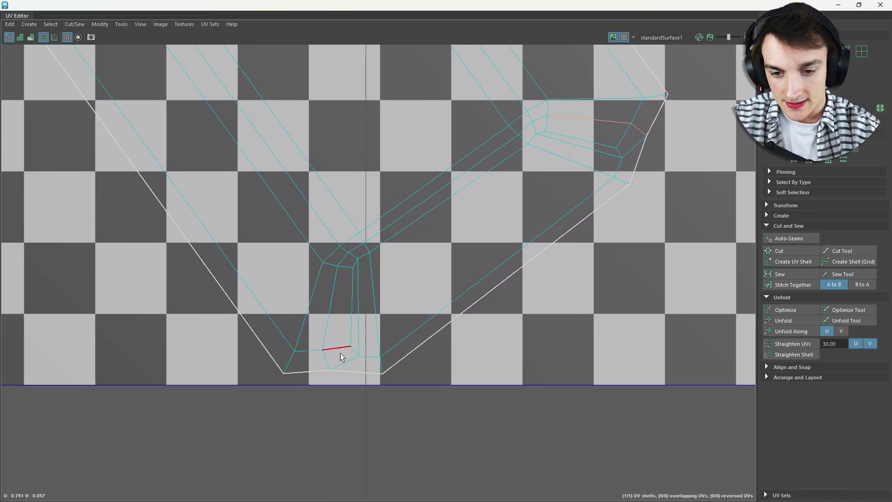
left_click(787, 252)
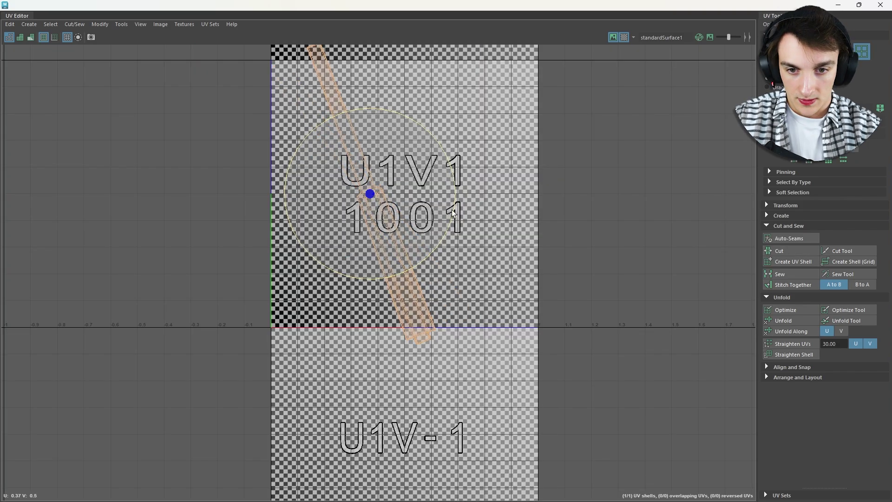
left_click_drag(454, 204, 457, 226)
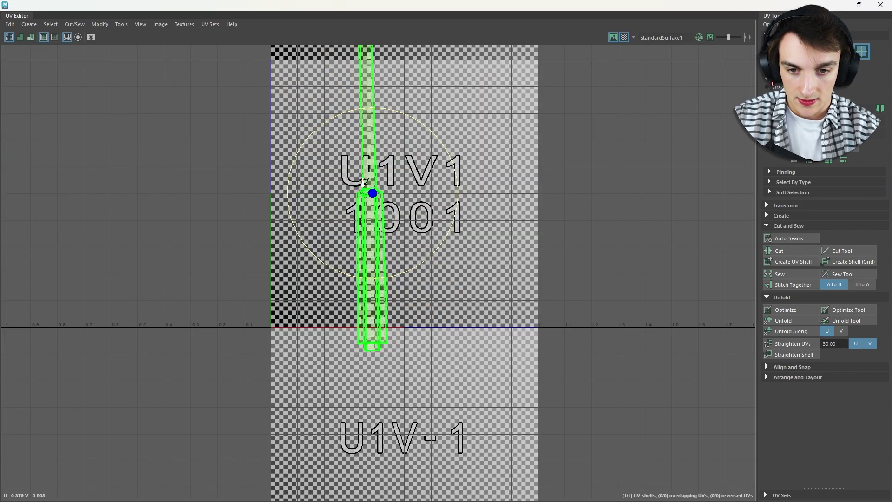
Cut the corner edges of the shell's other end cap and unfold the shell again
key("f")
right_click_drag(304, 185, 302, 162)
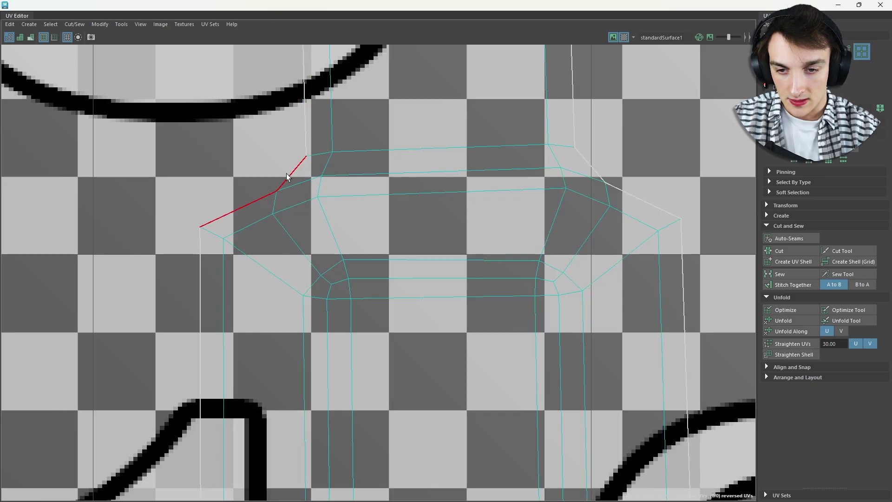
left_click(294, 187)
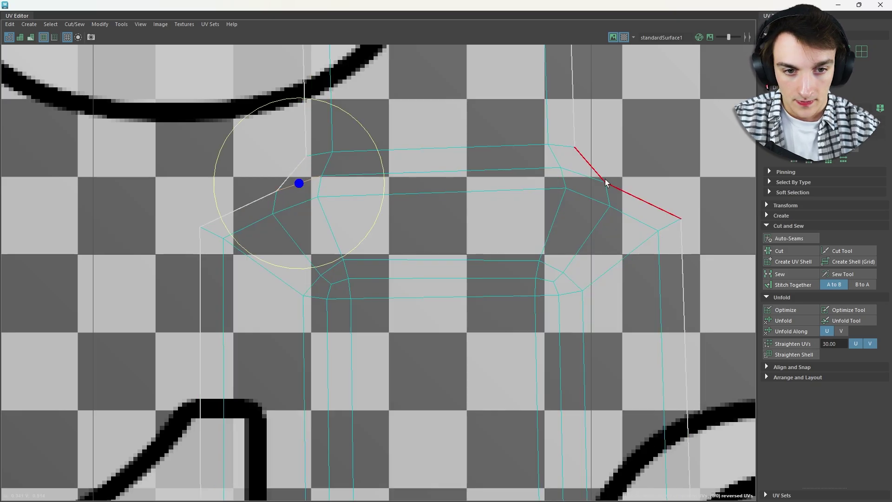
right_click_drag(595, 225, 558, 212)
left_click(557, 213)
left_click(773, 322)
Lay out the post's UV shell within the 0–1 tile and return to the 3D view of the whole chair
scroll(555, 258, "down", 2)
scroll(553, 269, "down", 9)
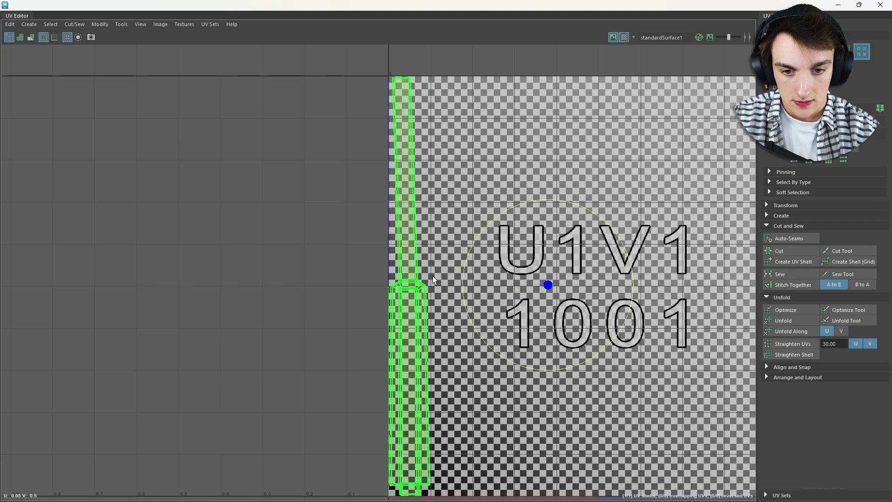
scroll(433, 278, "up", 5)
scroll(436, 283, "up", 1)
middle_click_drag(416, 288, 498, 207, "alt")
left_click(838, 5)
left_click_drag(474, 155, 593, 166, "alt")
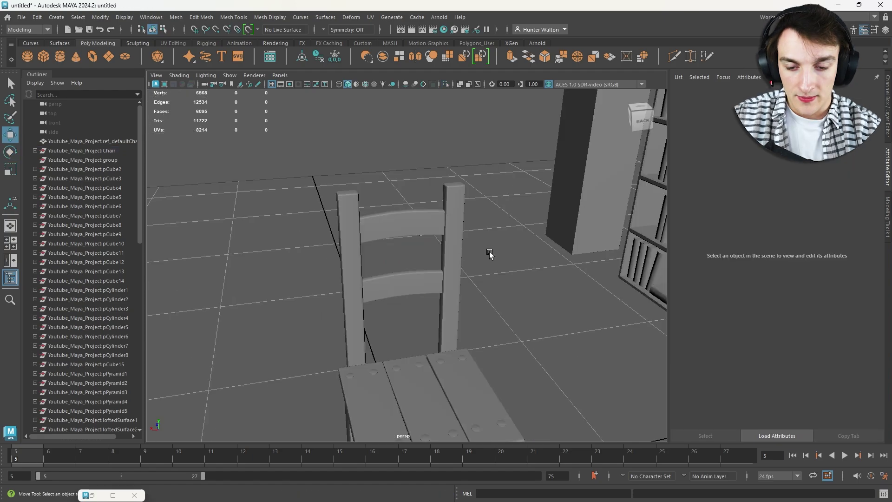
Select the upper backrest rail and isolate it in the 3D view
scroll(490, 254, "up", 4)
left_click_drag(490, 255, 488, 230, "alt")
left_click(392, 187)
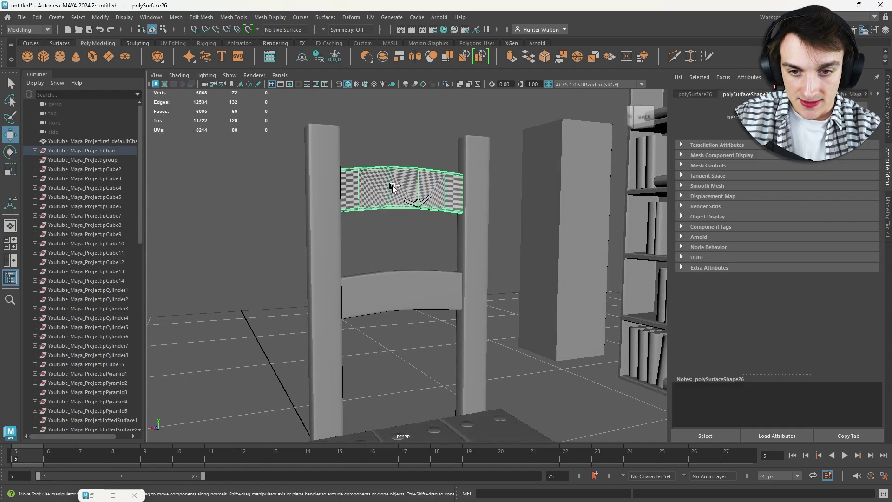
key("ctrl+1")
left_click_drag(393, 188, 375, 189, "alt")
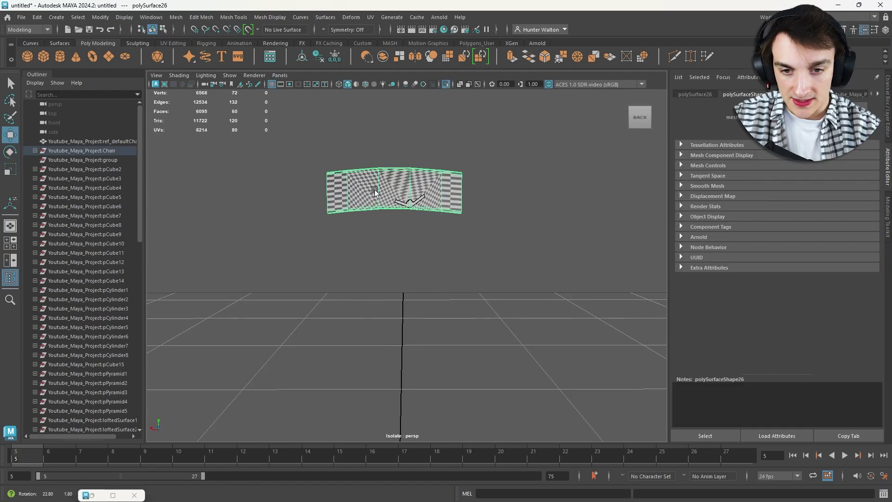
Apply a planar UV projection to the isolated upper backrest rail
left_click(370, 18)
left_click(425, 133)
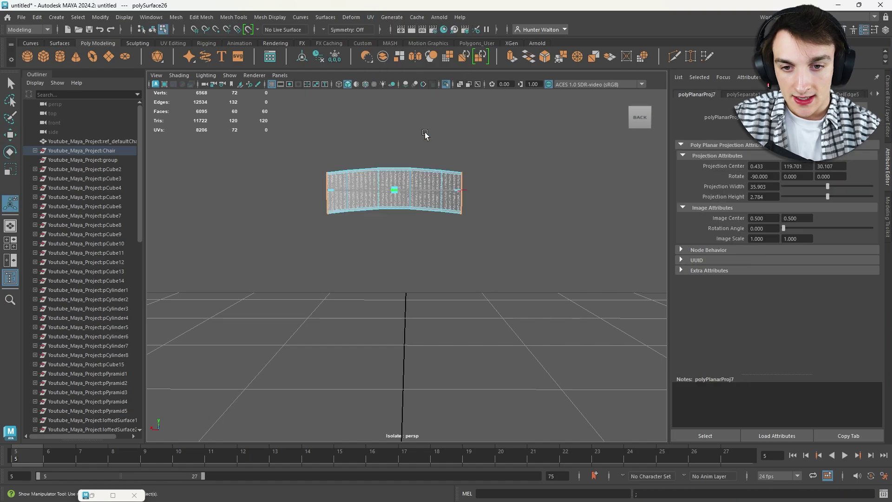
Cut the rail's UVs along one full-length row of edges on its underside
scroll(405, 154, "up", 5)
left_click_drag(405, 155, 438, 179, "alt")
right_click(438, 179)
right_click_drag(439, 180, 438, 156)
scroll(448, 162, "up", 3)
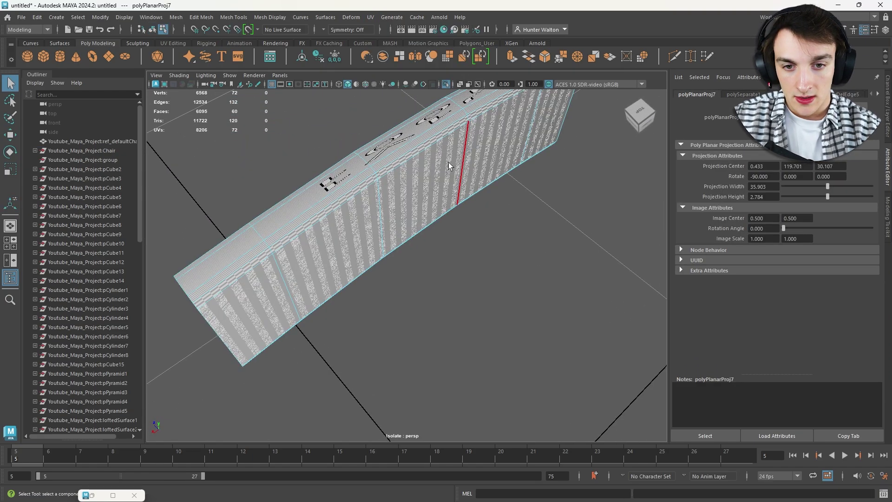
left_click_drag(449, 163, 546, 174, "alt")
scroll(544, 178, "up", 5)
middle_click_drag(541, 182, 525, 196, "alt")
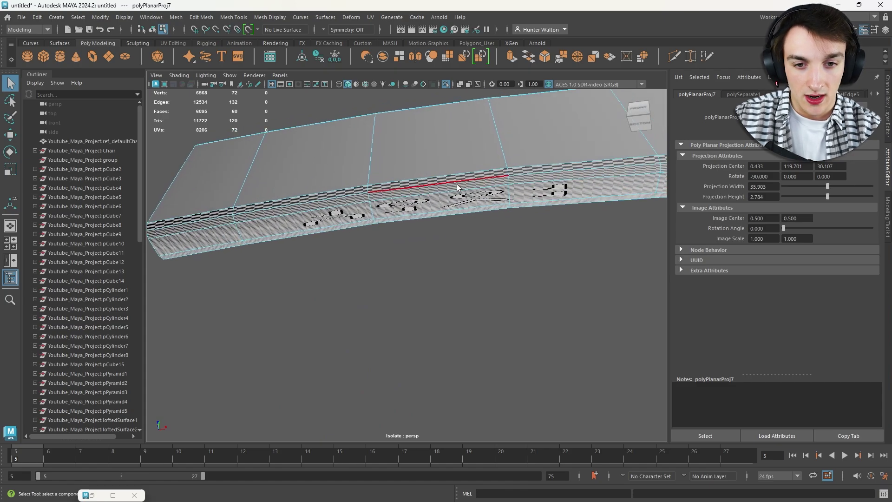
double_click(448, 181)
scroll(448, 181, "down", 3)
left_click_drag(448, 181, 446, 205, "alt")
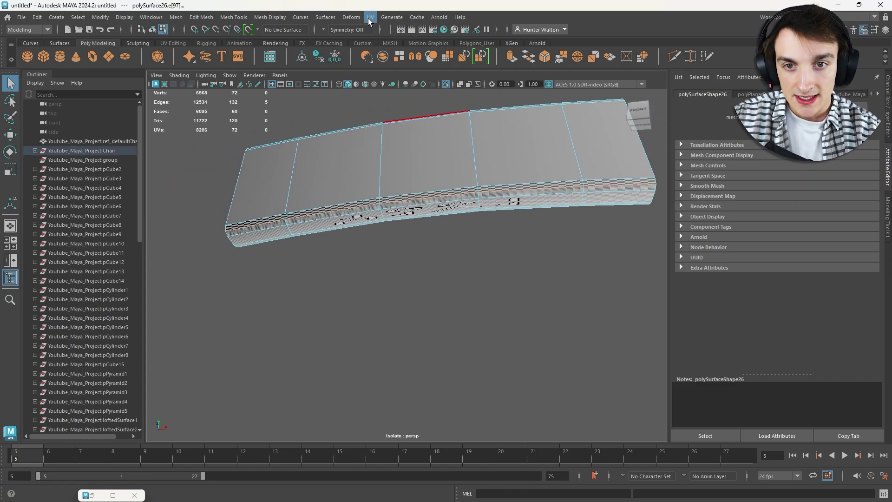
left_click(369, 21)
left_click(376, 31)
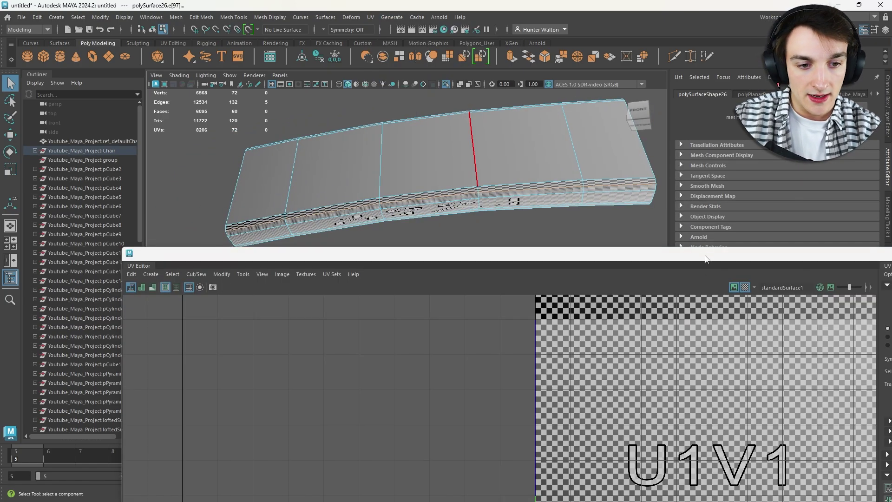
left_click_drag(119, 247, 647, 493)
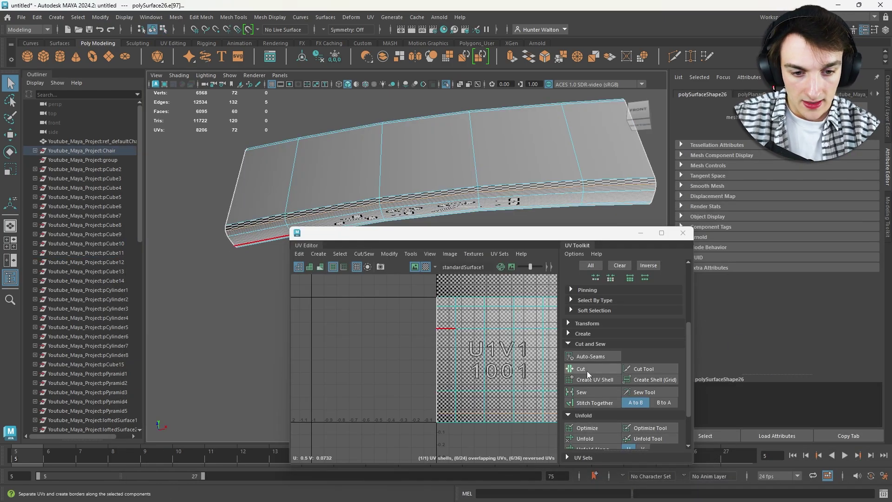
left_click(586, 369)
Unfold the rail's UV shell and lay it out horizontally within the 0–1 tile
right_click(518, 329)
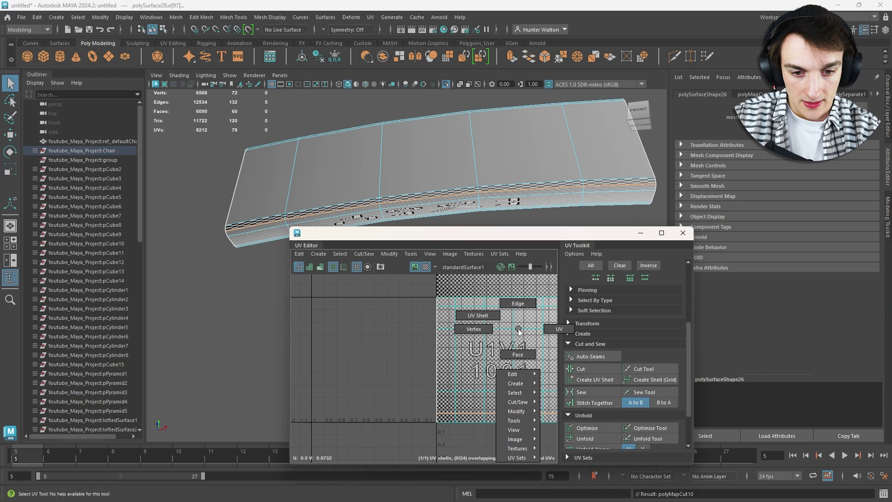
right_click_drag(518, 329, 477, 316)
left_click(588, 440)
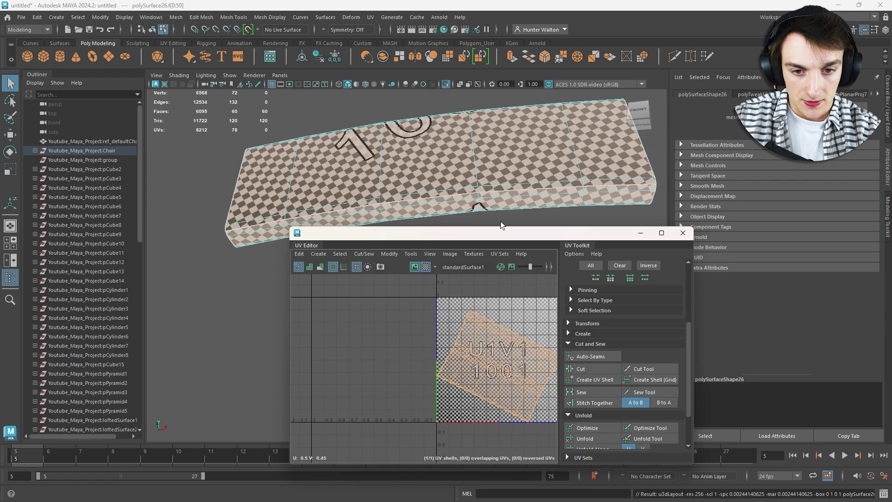
key("e")
left_click_drag(528, 345, 519, 336)
key("ctrl+l")
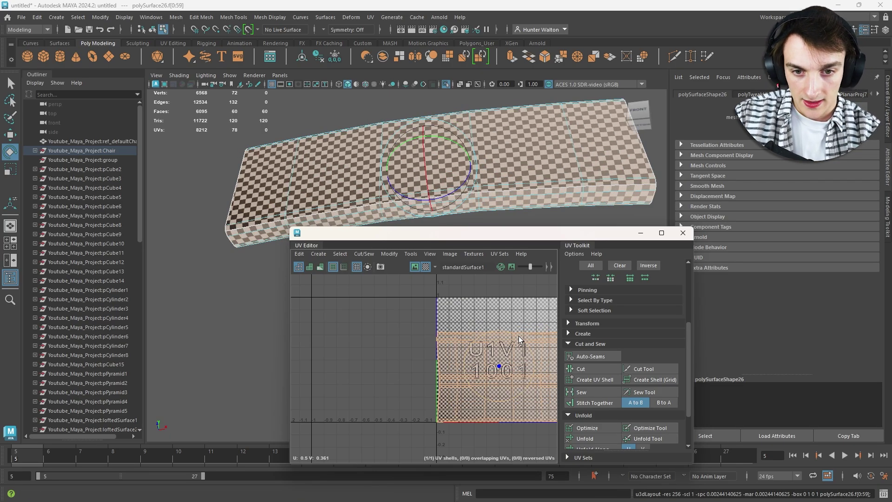
Return to the whole scene and transfer the upper rail's UVs to the lower backrest rail
key("F8")
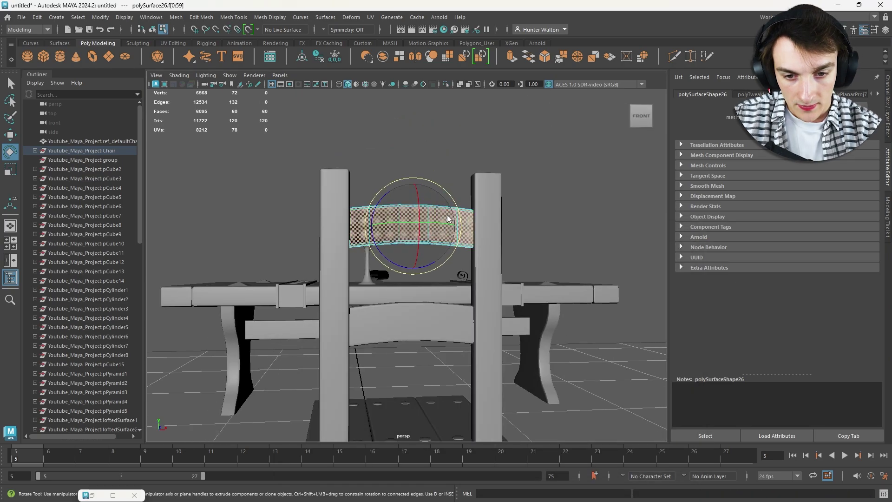
right_click_drag(448, 220, 474, 207)
left_click(417, 324, "shift")
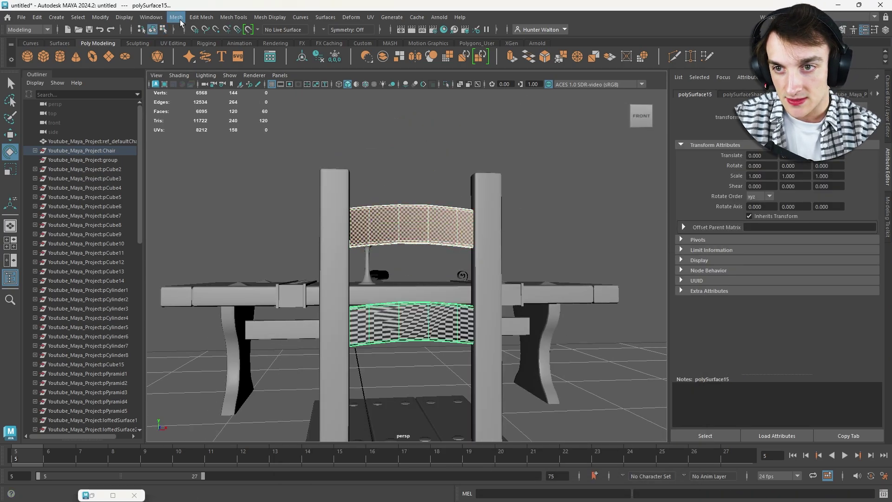
left_click(177, 18)
left_click(217, 197)
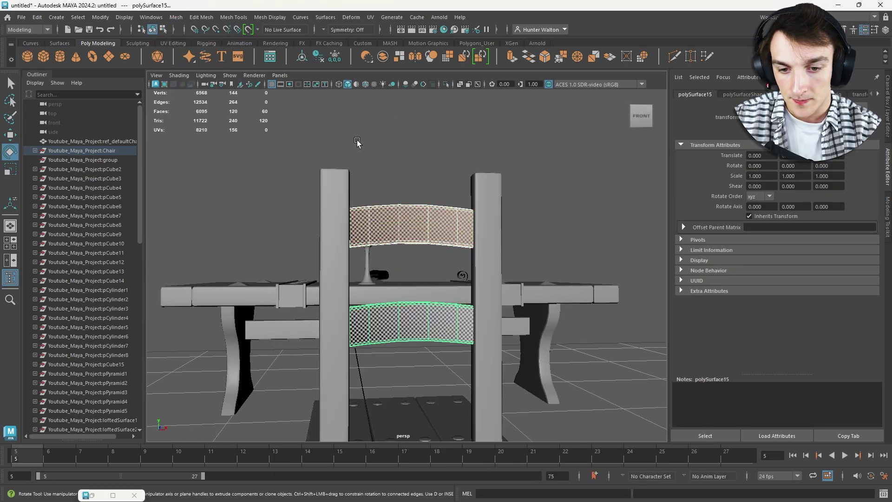
left_click(357, 141)
Select and frame the round peg nearest the outer corner of the seat's edge plank
left_click_drag(357, 141, 478, 242, "alt")
scroll(470, 168, "down", 3)
middle_click_drag(478, 242, 502, 120, "alt")
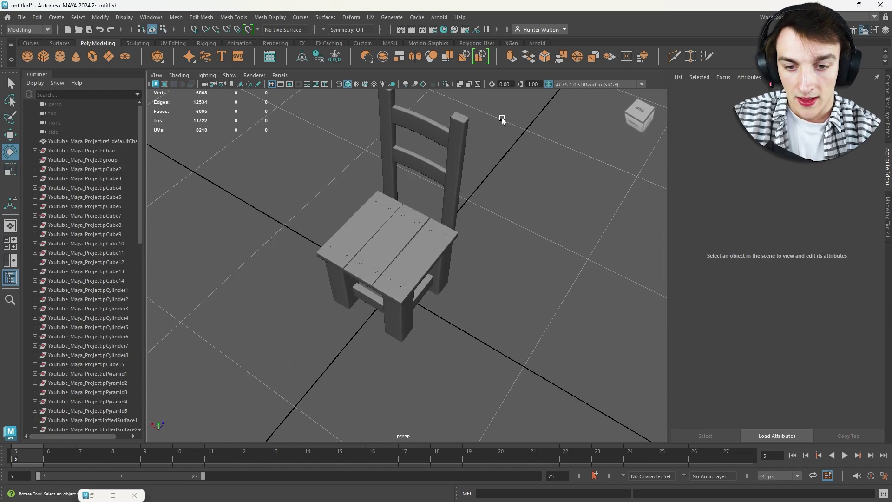
scroll(414, 315, "up", 8)
left_click(408, 325)
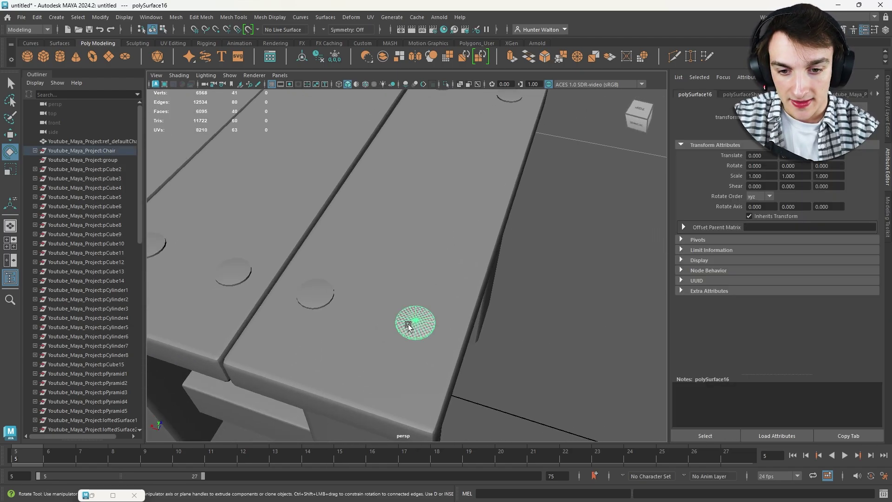
key("f")
left_click_drag(444, 289, 463, 278, "alt")
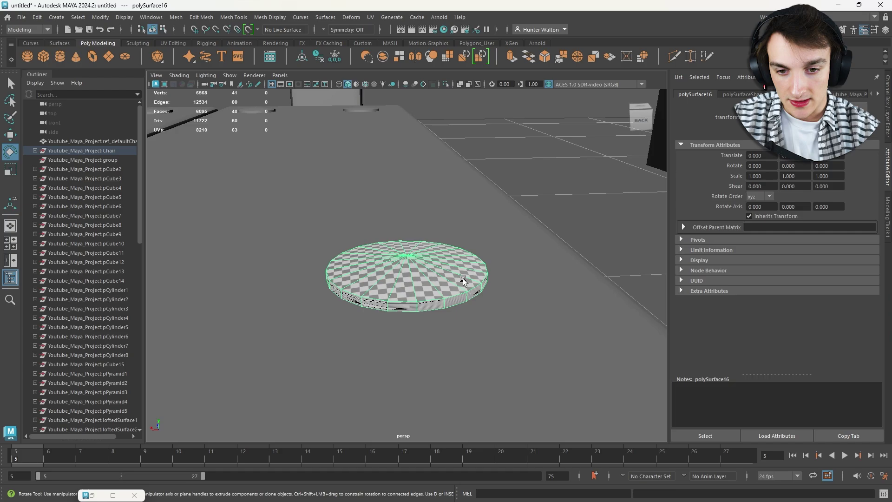
Isolate the peg to examine its underside and bring back the rest of the chair
key("ctrl+1")
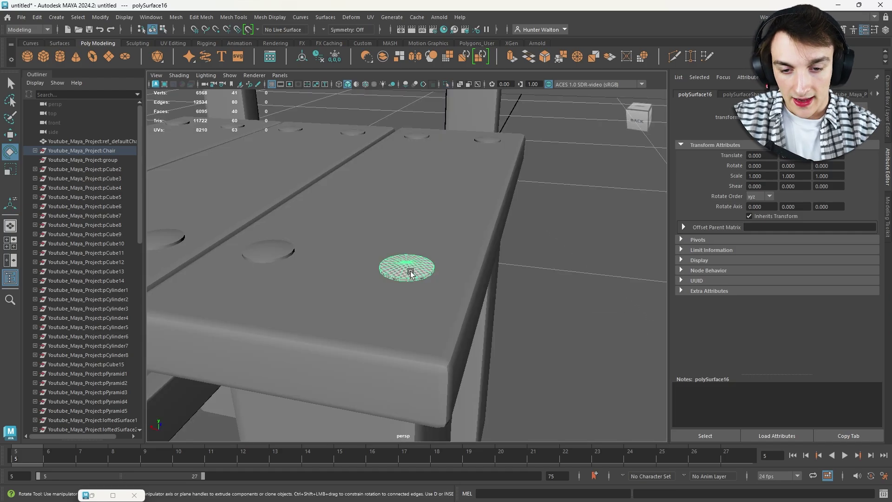
key("ctrl+1")
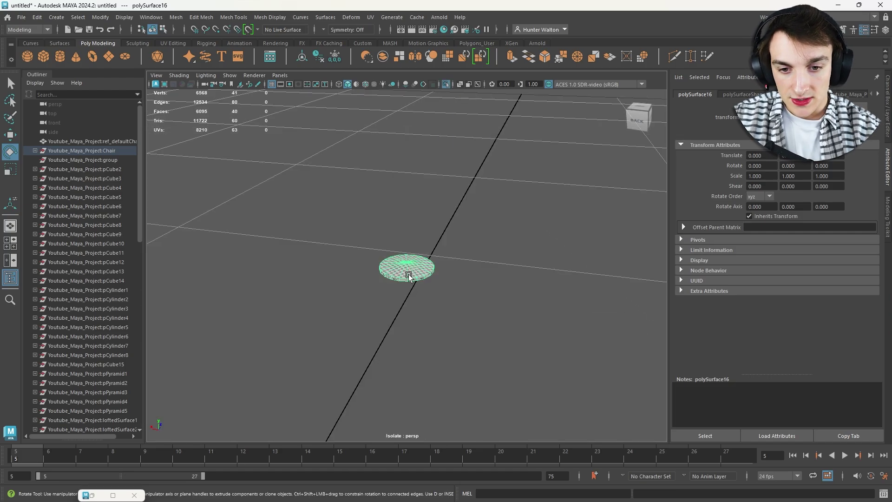
left_click_drag(408, 275, 433, 228, "alt")
scroll(422, 249, "up", 7)
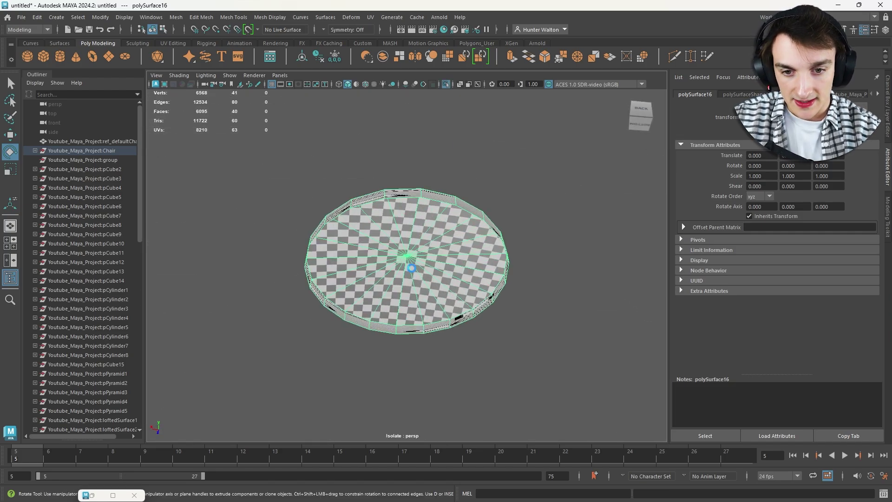
key("ctrl+1")
scroll(406, 275, "down", 5)
Apply planar mapping to the peg, projected from the Y axis and fitted to the bounding box
left_click(370, 17)
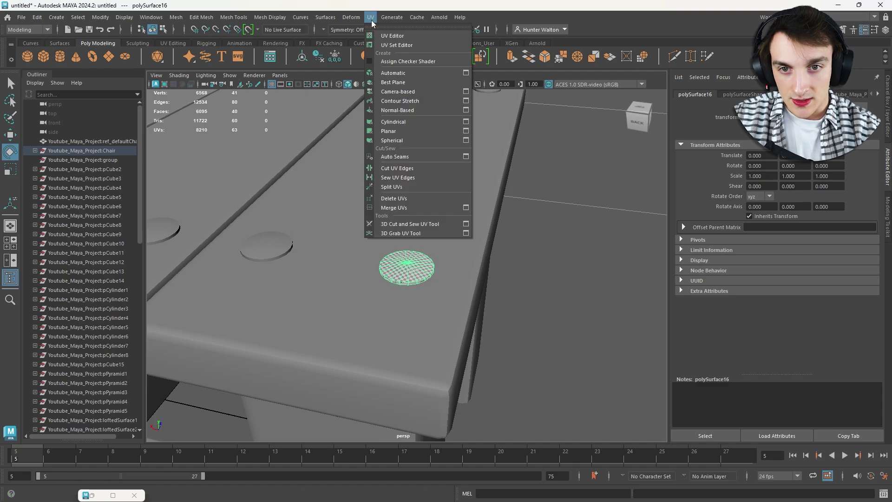
left_click(466, 131)
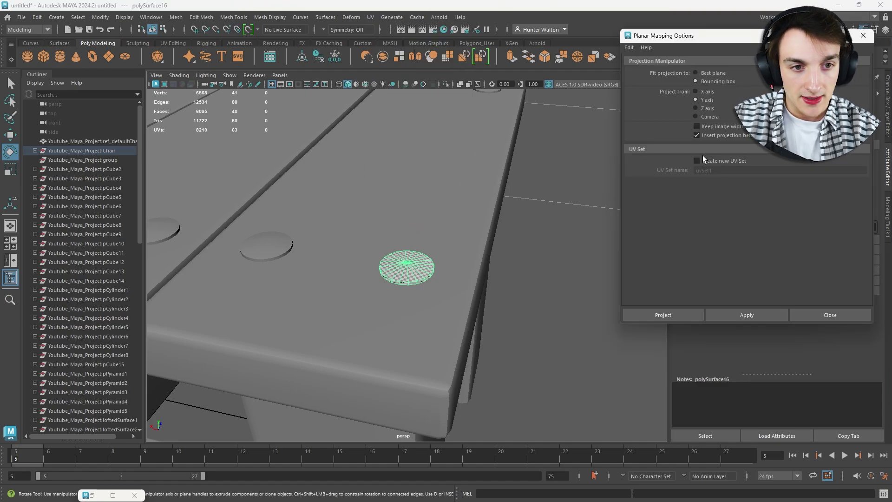
left_click(749, 316)
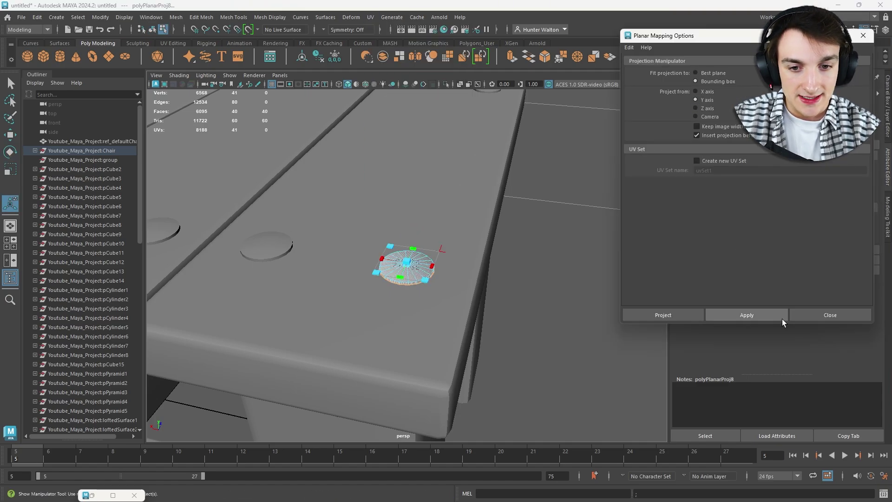
left_click(800, 316)
Cut the peg's UVs around its top rim and along one vertical side edge
key("f")
left_click_drag(545, 292, 563, 275, "alt")
scroll(553, 289, "up", 2)
left_click_drag(557, 262, 561, 298, "alt")
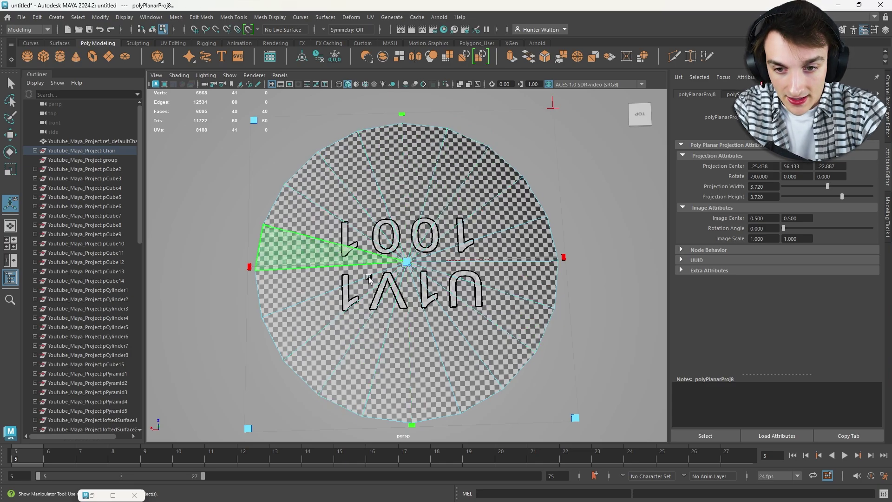
left_click_drag(376, 288, 421, 319, "alt")
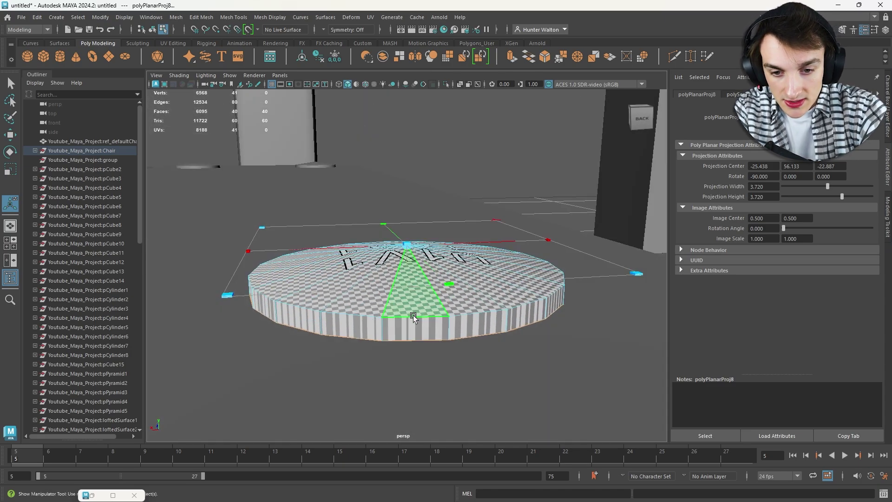
right_click_drag(414, 316, 411, 292)
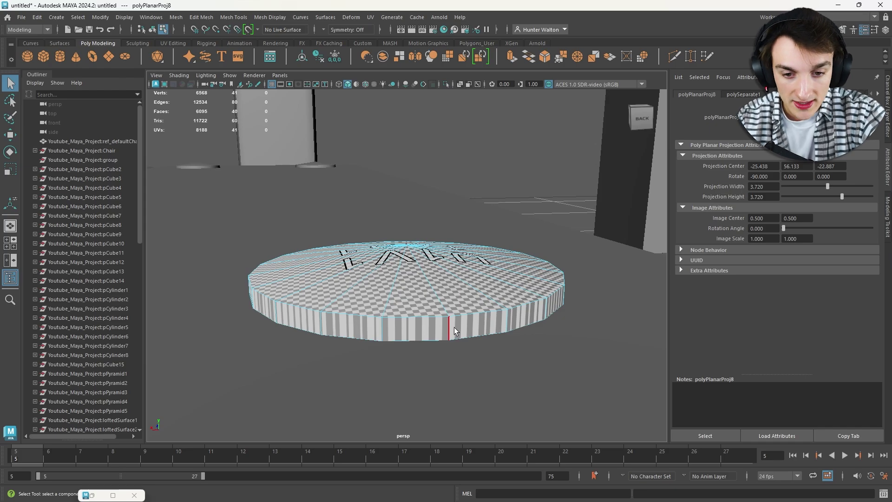
double_click(464, 311)
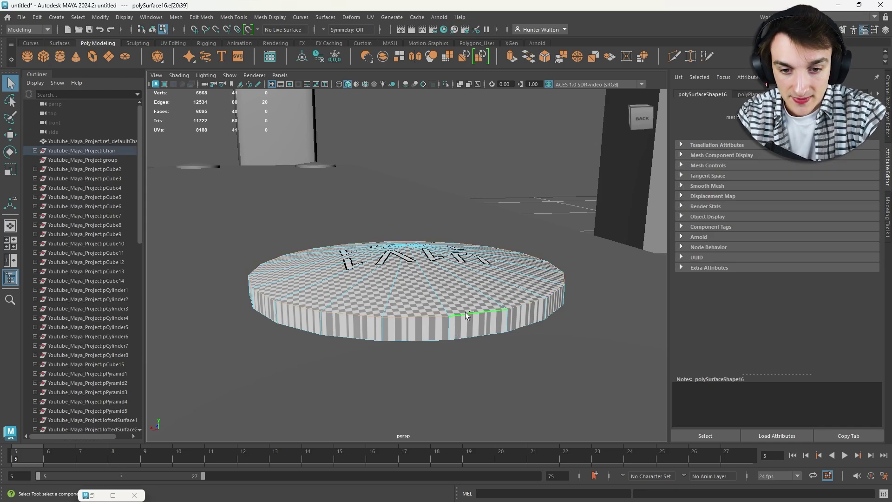
left_click(447, 329, "shift")
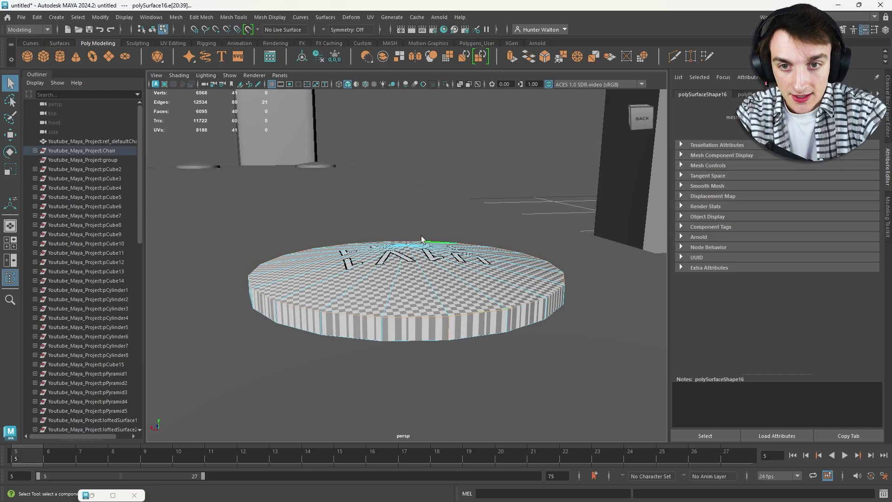
left_click(367, 19)
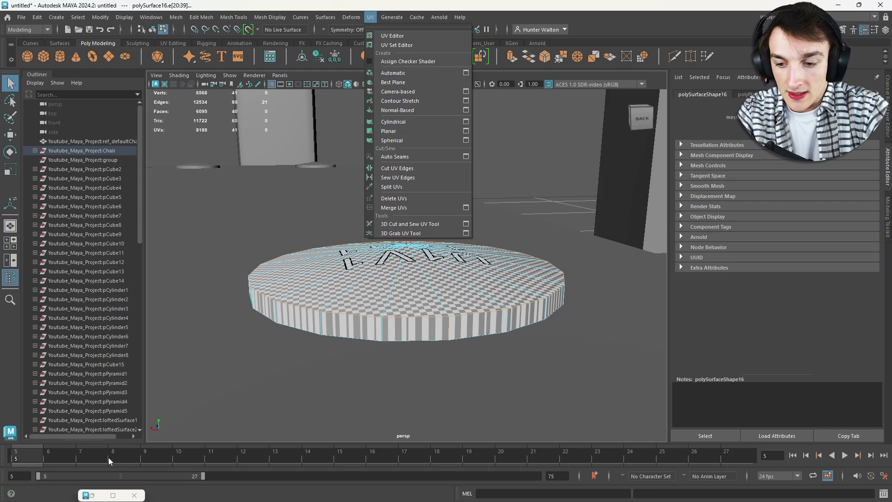
left_click(95, 497)
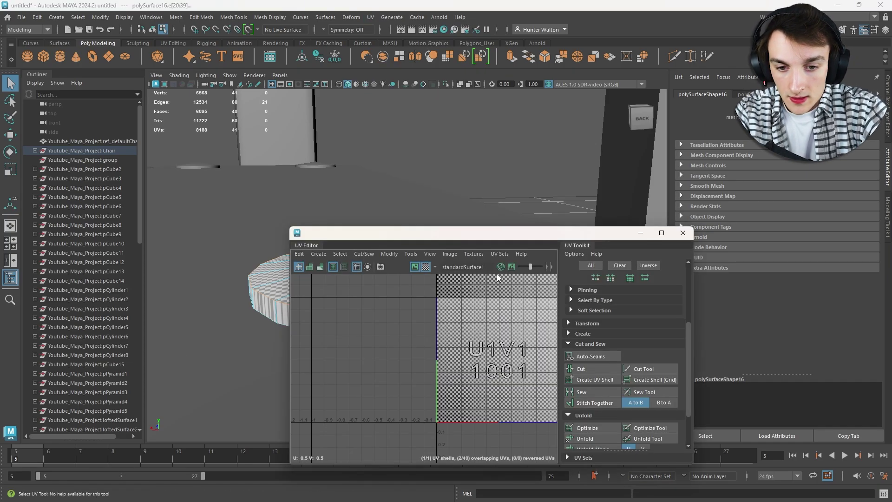
left_click(584, 369)
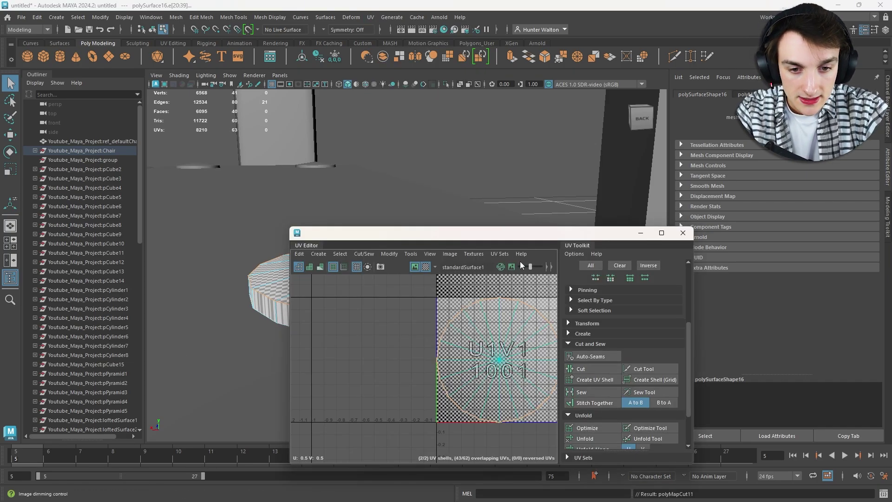
Select both of the peg's UV shells, the cap and the side strip, and unfold and optimize them
left_click_drag(464, 232, 768, 112)
right_click(765, 205)
right_click_drag(764, 204, 725, 190)
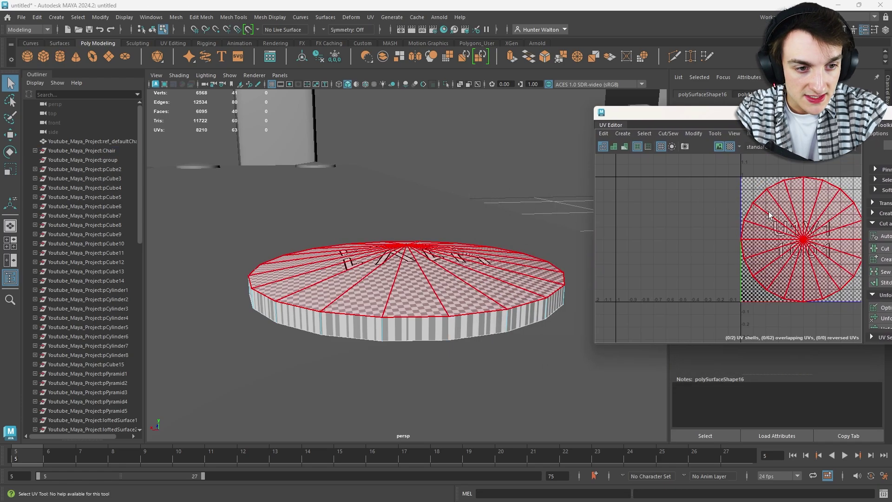
left_click(768, 213)
left_click_drag(736, 190, 767, 214)
left_click_drag(769, 113, 667, 76)
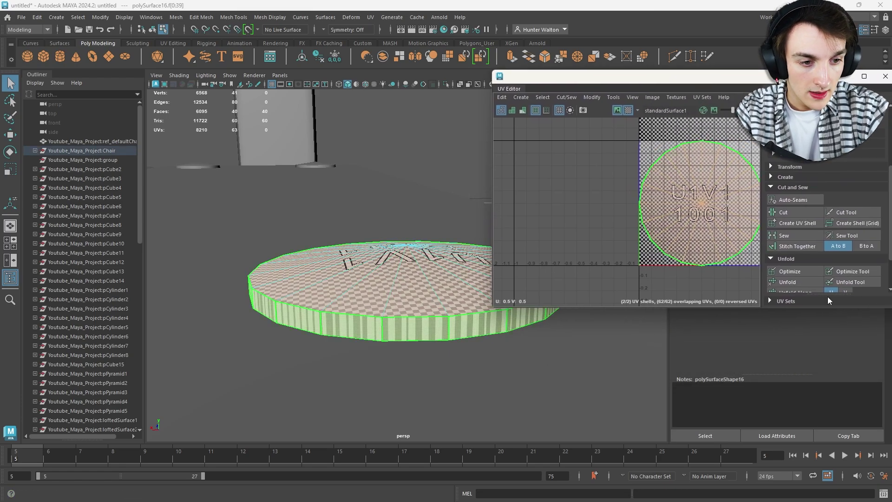
left_click(798, 283)
left_click(790, 272)
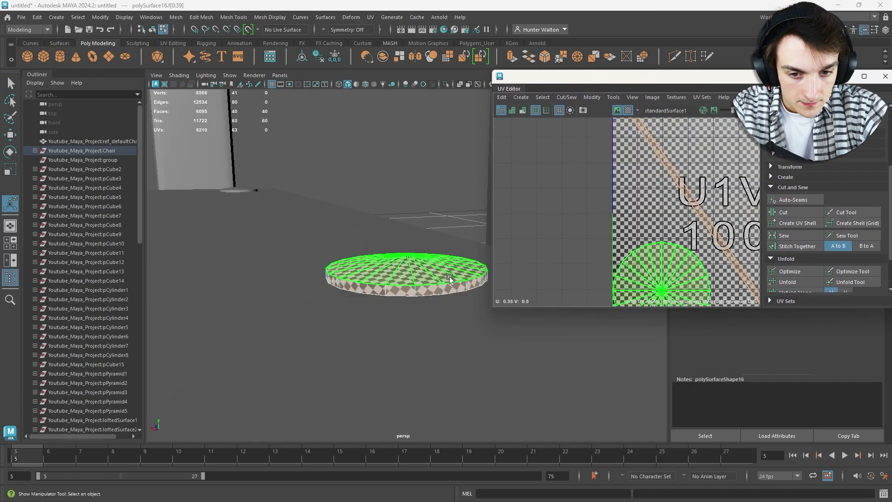
Try to rotate the peg's side strip UV shell slightly in the maximized UV Editor
left_click_drag(405, 171, 413, 241, "alt")
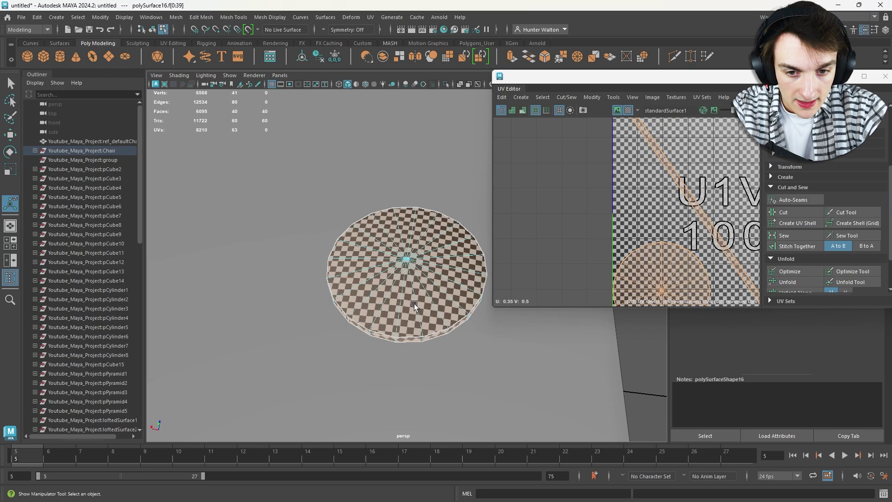
right_click_drag(416, 237, 457, 225)
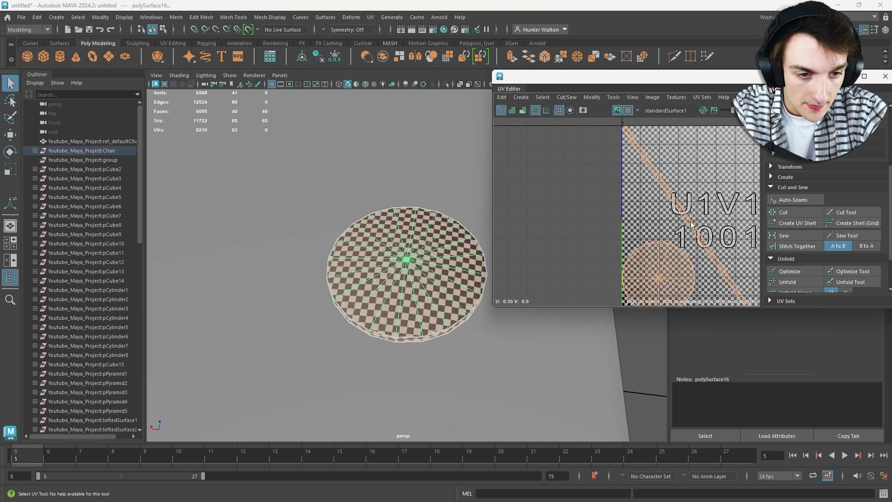
right_click_drag(691, 222, 666, 205)
left_click(680, 207)
key("e")
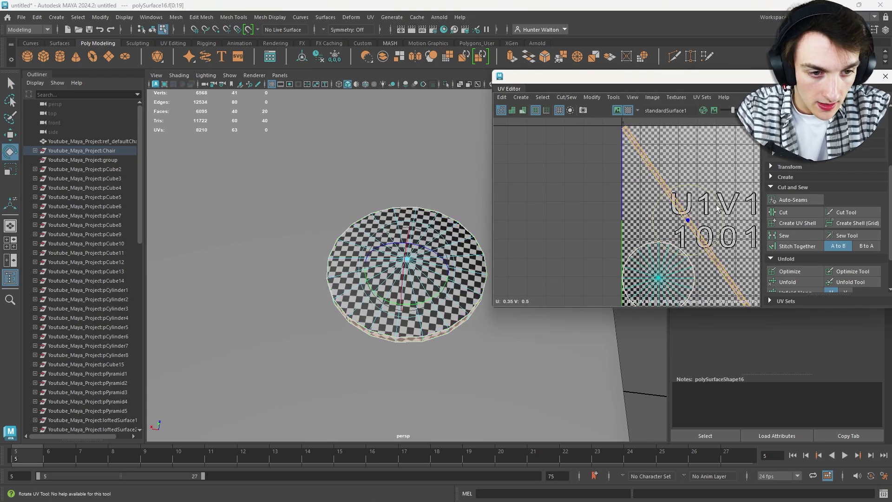
left_click_drag(654, 83, 497, 1)
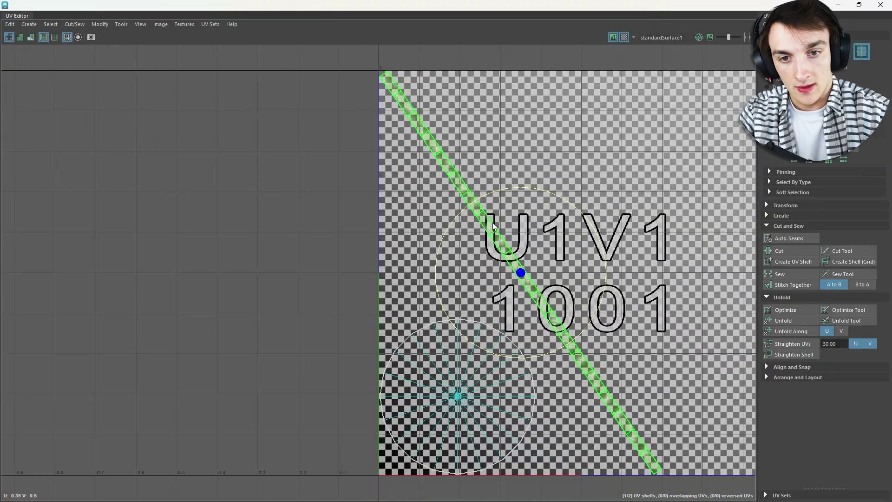
middle_click_drag(601, 250, 487, 171, "alt")
left_click_drag(487, 172, 475, 144)
Undo the last three UV changes on the peg and close the UV Editor
key("ctrl+z")
key("ctrl+z")
key("ctrl+z")
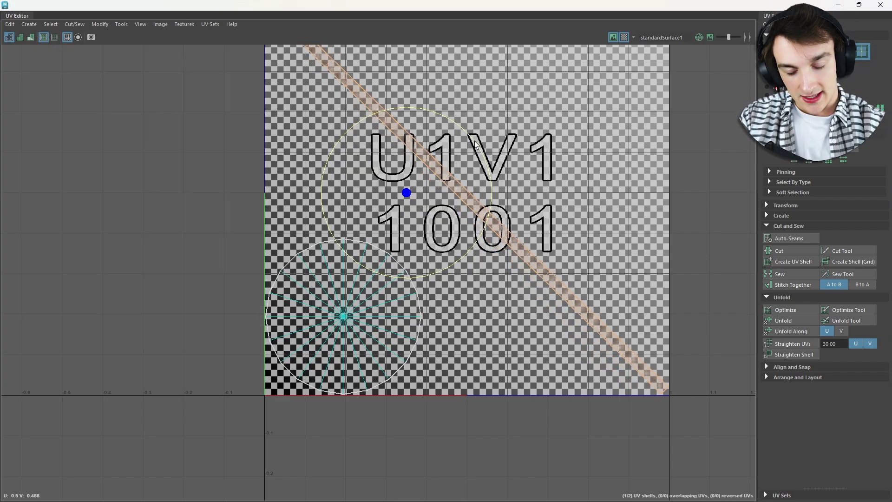
left_click(533, 160)
scroll(534, 161, "down", 3)
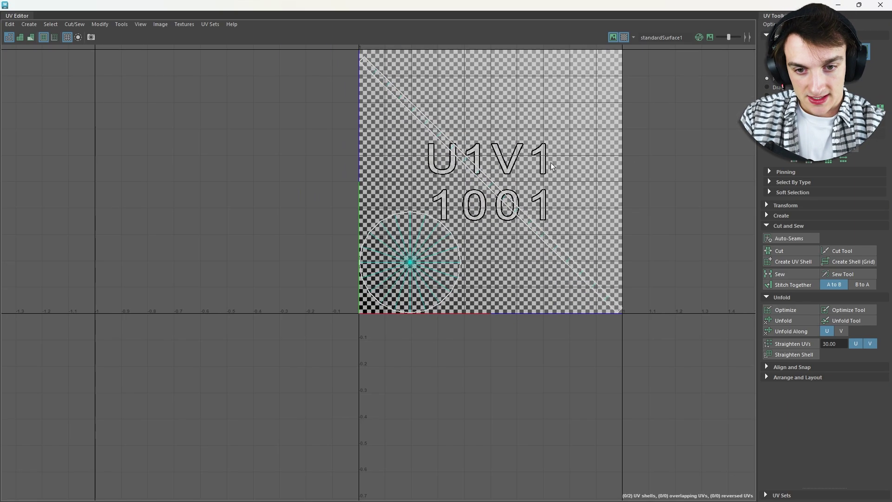
left_click(881, 4)
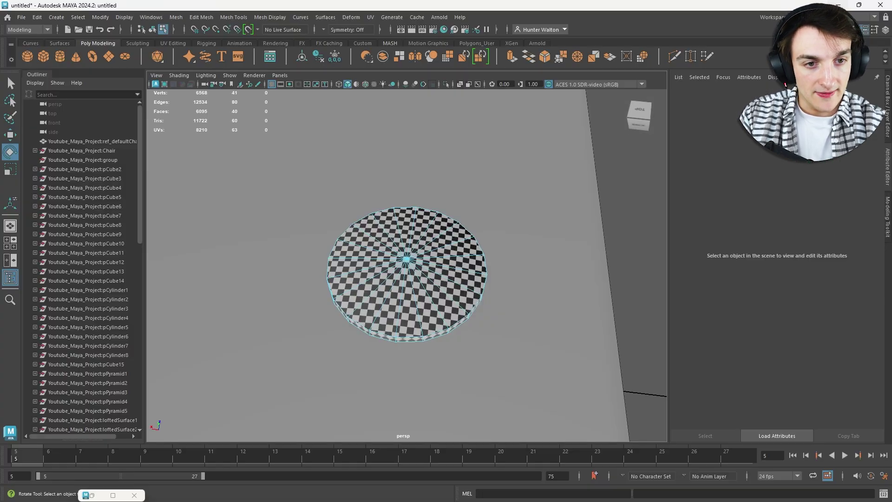
Transfer the mapped peg's UV attributes to the neighbouring peg at the front end of the same seat plank
right_click_drag(404, 261, 446, 220)
scroll(445, 216, "down", 5)
middle_click_drag(444, 214, 494, 206, "alt")
scroll(494, 207, "down", 5)
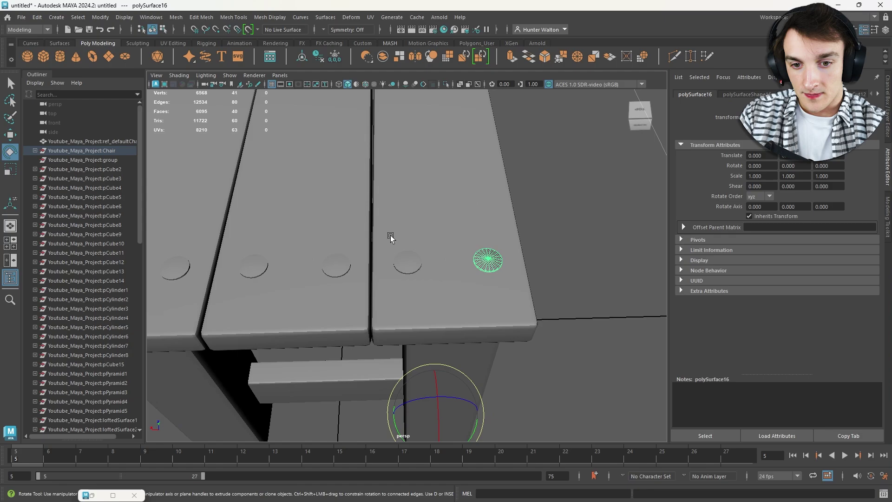
left_click(176, 17)
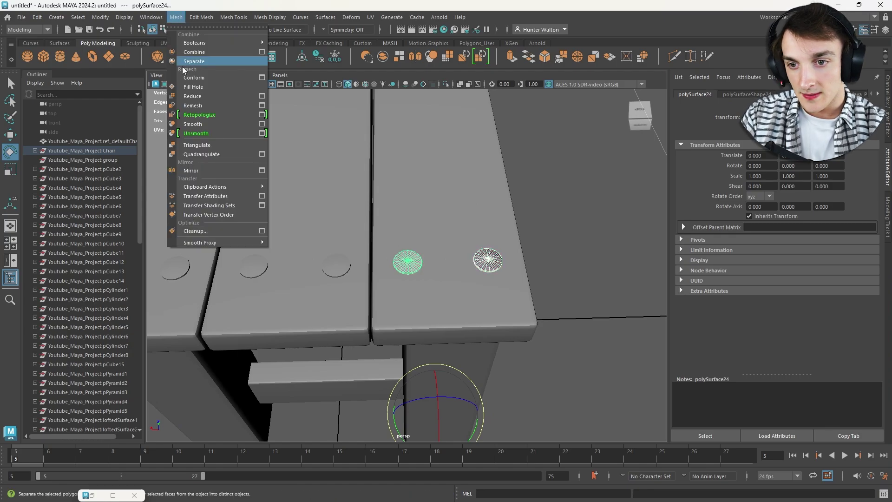
left_click(227, 200)
Repeat the UV transfer from peg to peg onto the two front pegs of the middle seat plank
middle_click_drag(394, 163, 447, 162, "alt")
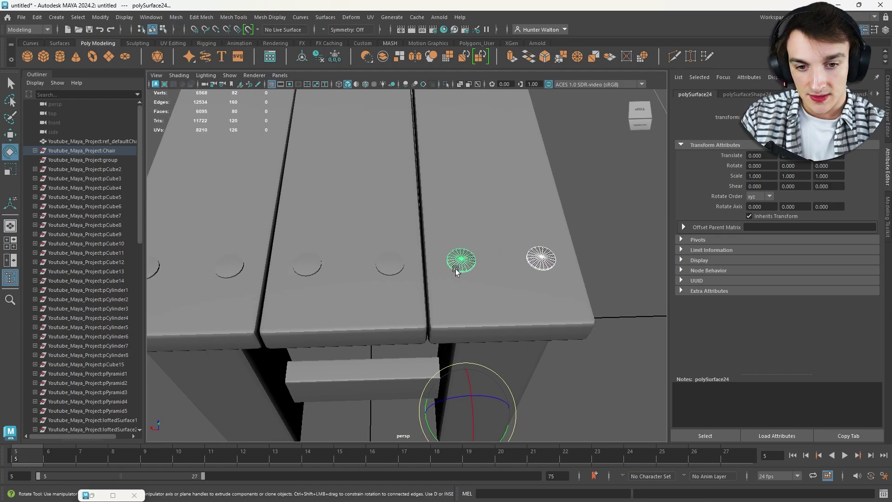
left_click(398, 267, "shift")
key("g")
middle_click_drag(388, 244, 418, 238, "alt")
scroll(402, 212, "up", 5)
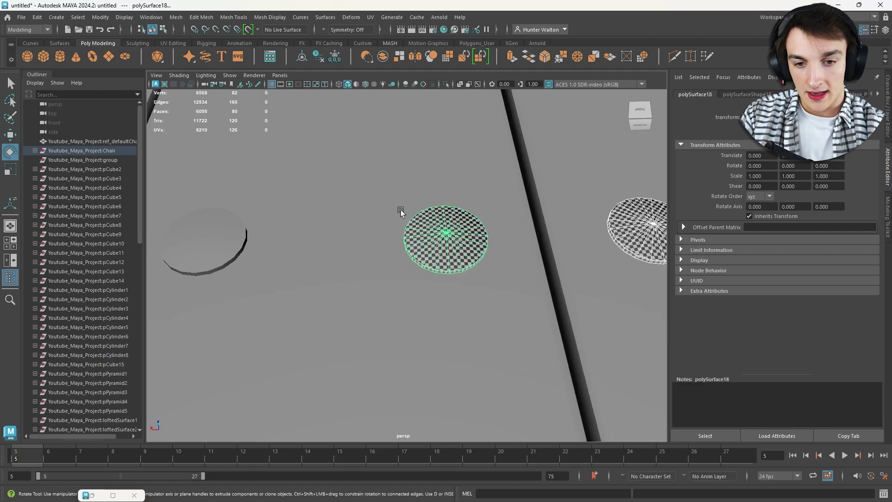
scroll(401, 209, "down", 3)
middle_click_drag(406, 196, 425, 191, "alt")
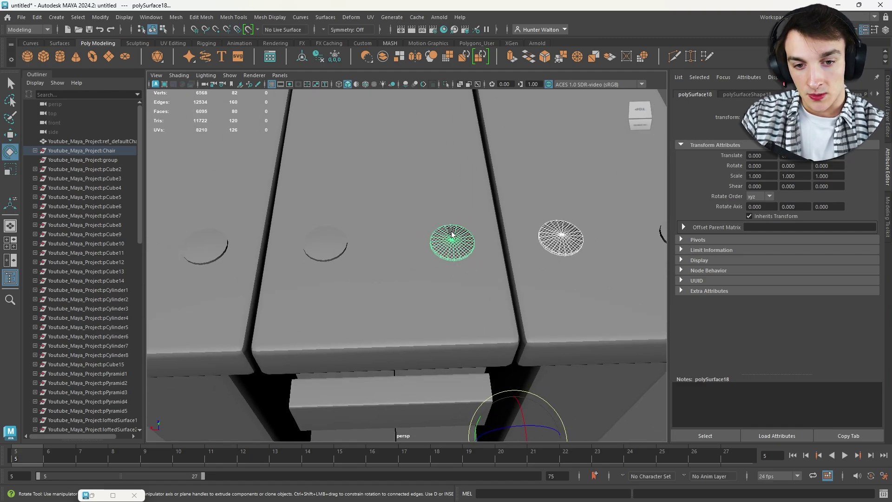
left_click(344, 241, "shift")
middle_click_drag(341, 241, 448, 237, "alt")
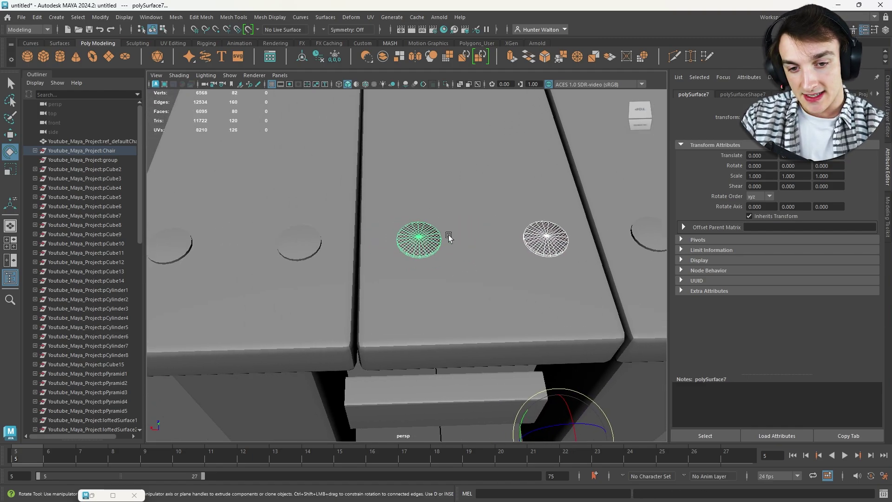
Repeat the UV transfer onto the two front pegs of the opposite outer seat plank
left_click(299, 244, "shift")
key("g")
middle_click_drag(349, 225, 460, 226, "alt")
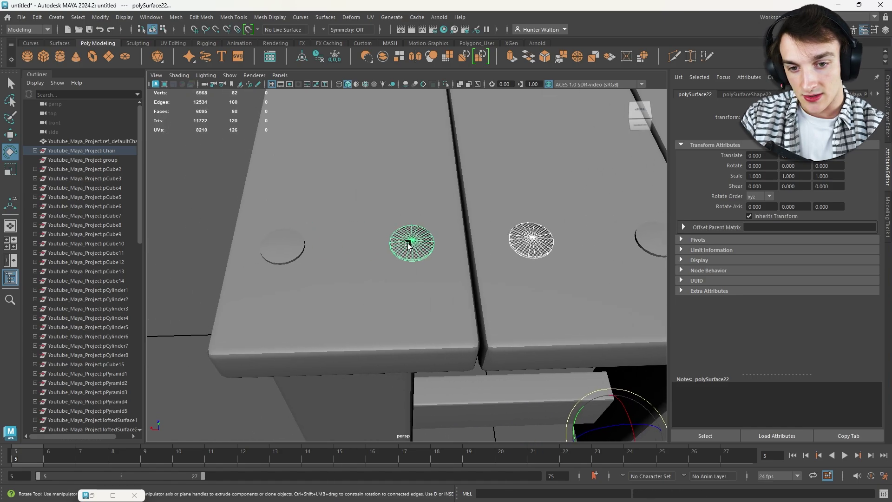
left_click(408, 243)
left_click(297, 248, "shift")
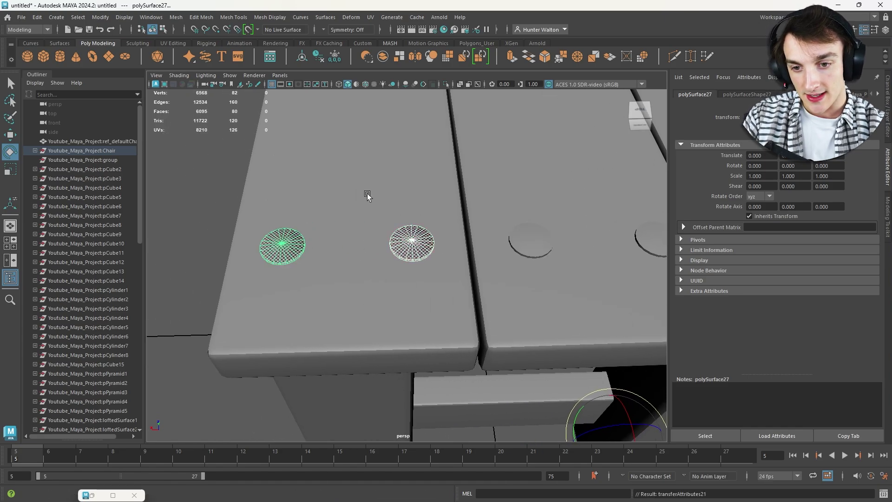
Transfer the UVs from the outermost front peg to the rear corner peg on the same plank
middle_click_drag(367, 194, 395, 380, "alt")
middle_click_drag(353, 270, 366, 173, "alt")
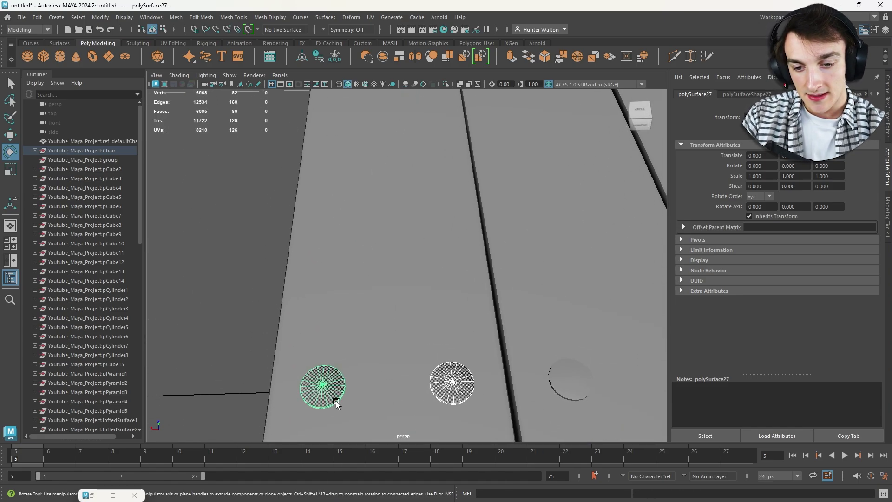
left_click(327, 401)
middle_click_drag(389, 237, 392, 326, "alt")
left_click(340, 130, "shift")
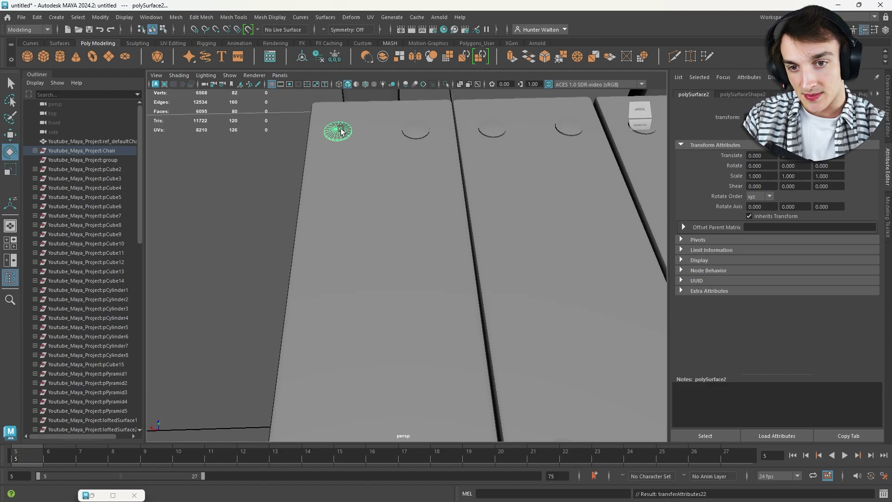
Transfer the rear corner peg's UVs to its neighbour and on to the first rear peg of the middle plank
middle_click_drag(293, 132, 343, 138, "alt")
scroll(342, 137, "down", 7)
scroll(418, 179, "up", 8)
middle_click_drag(459, 200, 462, 184, "alt")
scroll(462, 185, "down", 5)
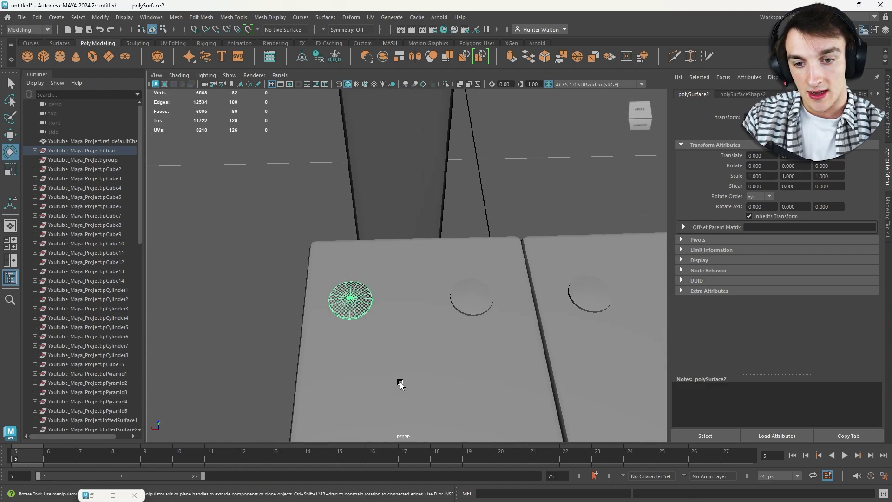
left_click(176, 17)
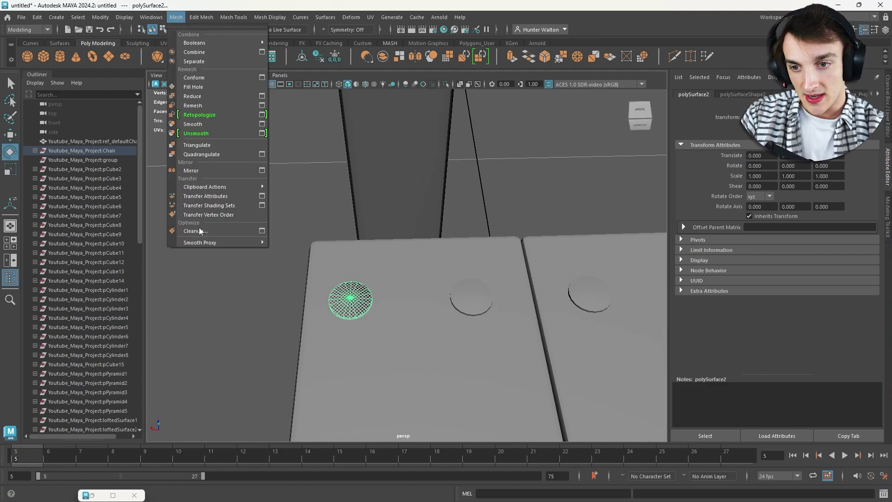
left_click(365, 309)
key("g")
middle_click_drag(459, 236, 359, 201, "alt")
left_click(379, 262)
left_click(503, 257, "shift")
Transfer the UVs from the middle plank's first rear peg to its second rear peg
middle_click_drag(553, 252, 398, 233, "alt")
left_click(382, 262)
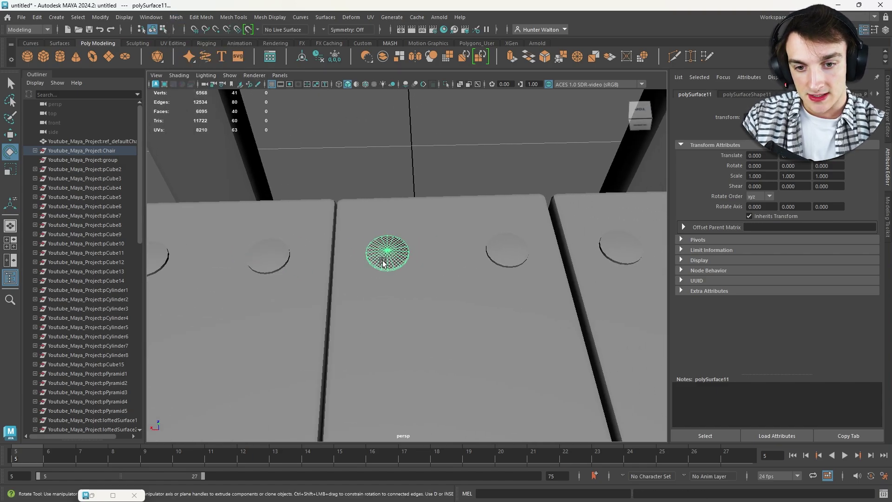
left_click(521, 249, "shift")
middle_click_drag(520, 250, 333, 240, "alt")
key("g")
Transfer the UVs onto the two remaining rear pegs on the last outer seat plank
middle_click_drag(427, 238, 330, 237, "alt")
left_click(286, 242)
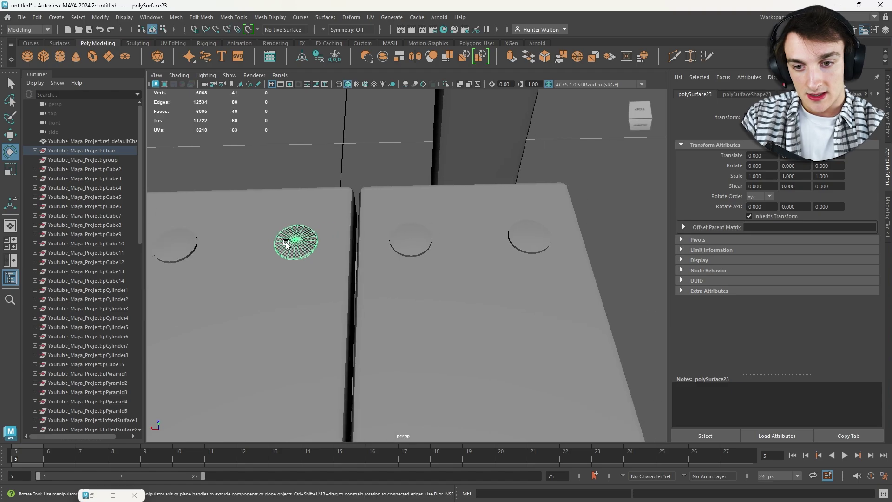
left_click(417, 239, "shift")
left_click(413, 240)
left_click(528, 238, "shift")
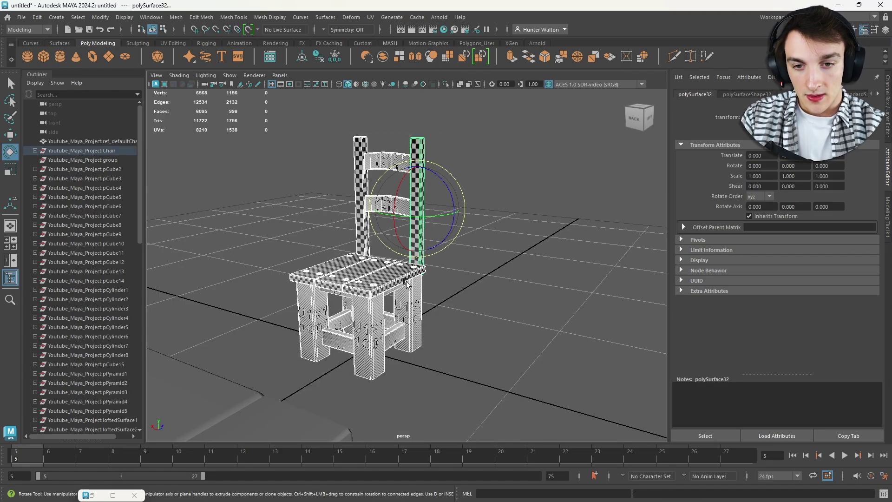
Open the UV Editor for the whole selected chair and maximize its window
left_click_drag(365, 266, 386, 271, "alt")
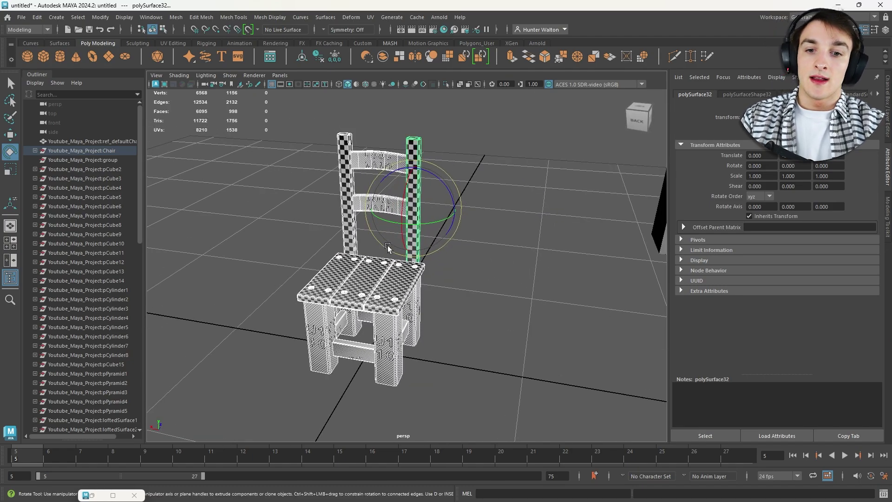
right_click_drag(347, 269, 401, 224)
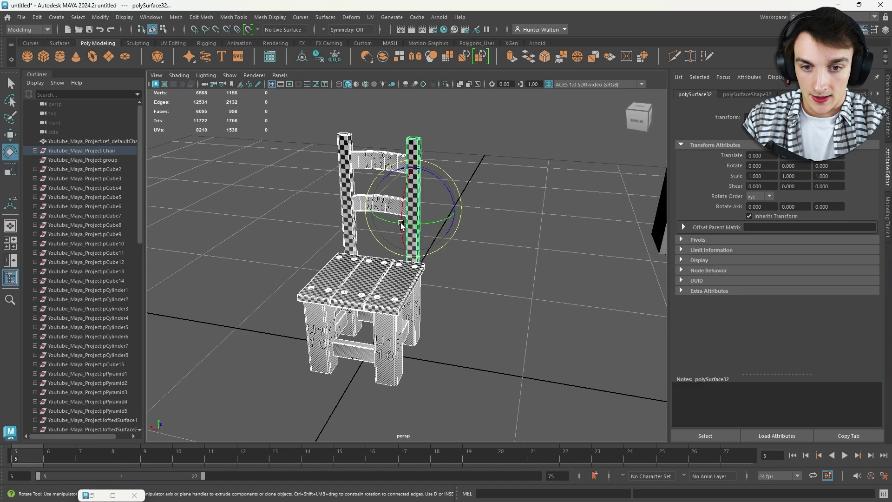
left_click(371, 17)
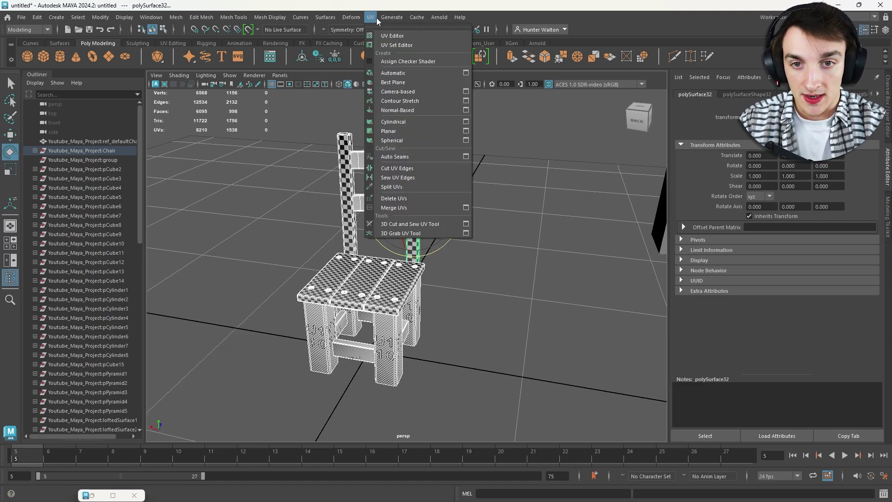
left_click(376, 35)
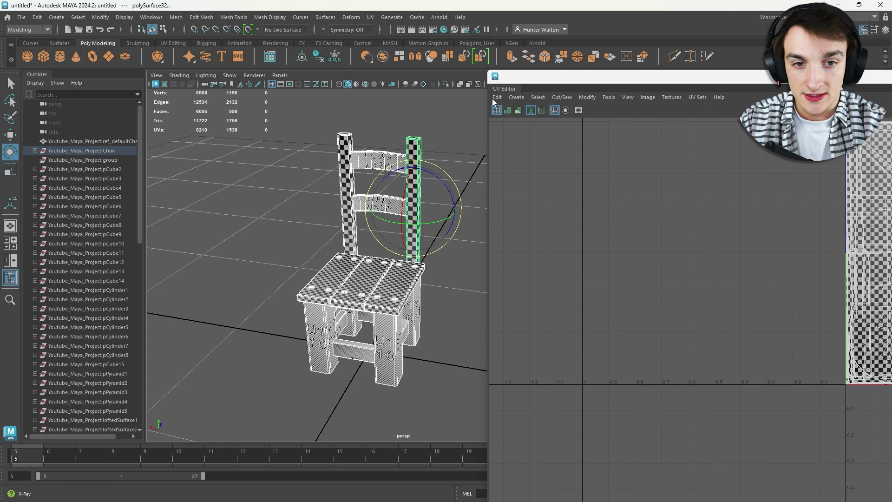
double_click(705, 89)
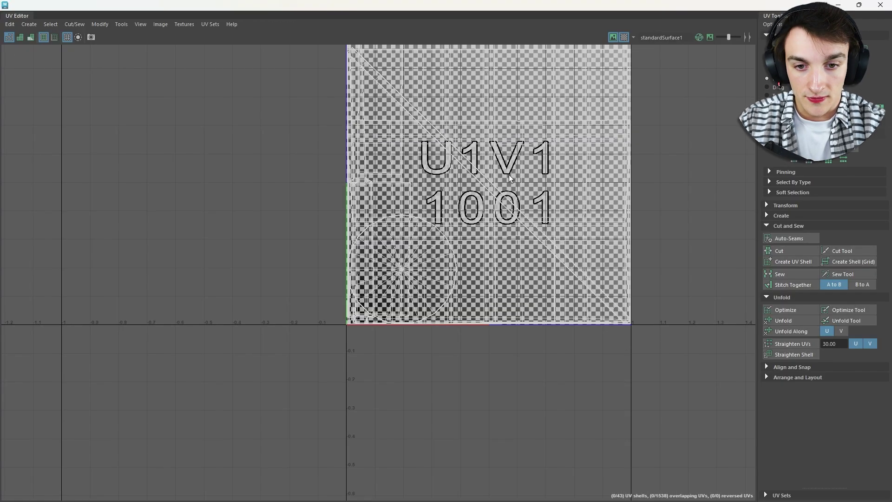
right_click(465, 190)
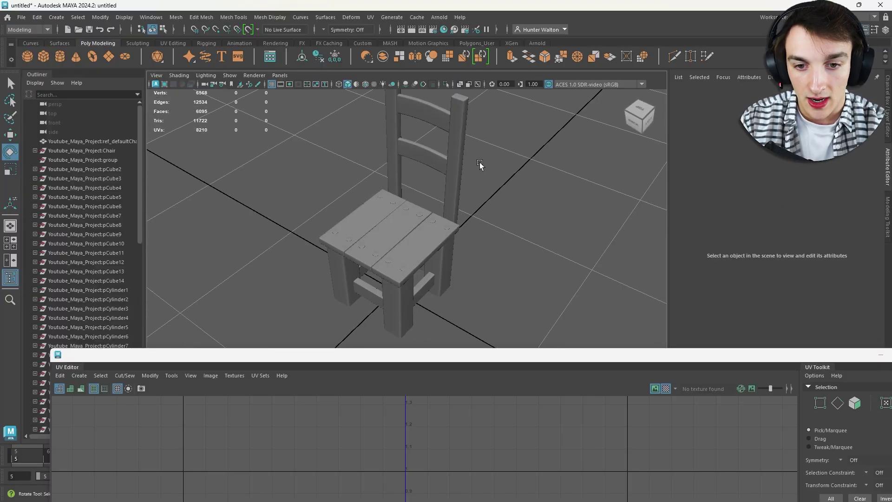
Select the whole chair and remove all the seat pegs from the selection
scroll(479, 165, "down", 3)
left_click_drag(306, 144, 473, 293)
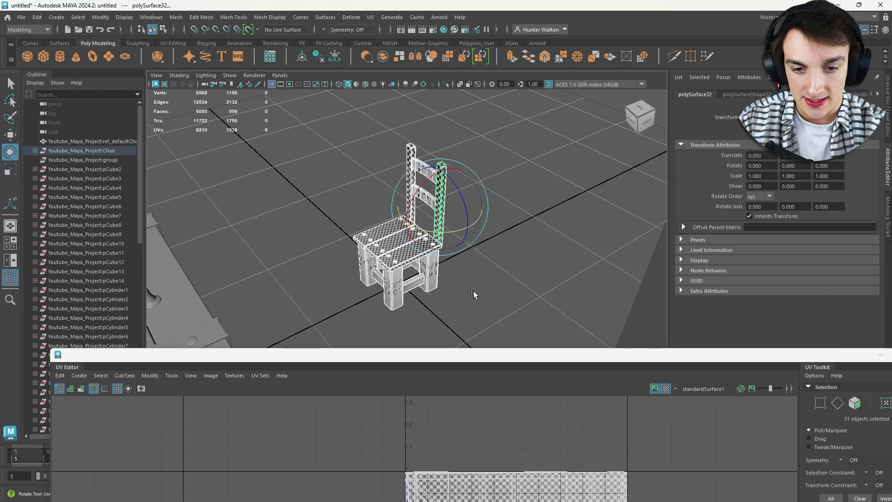
scroll(474, 293, "up", 5)
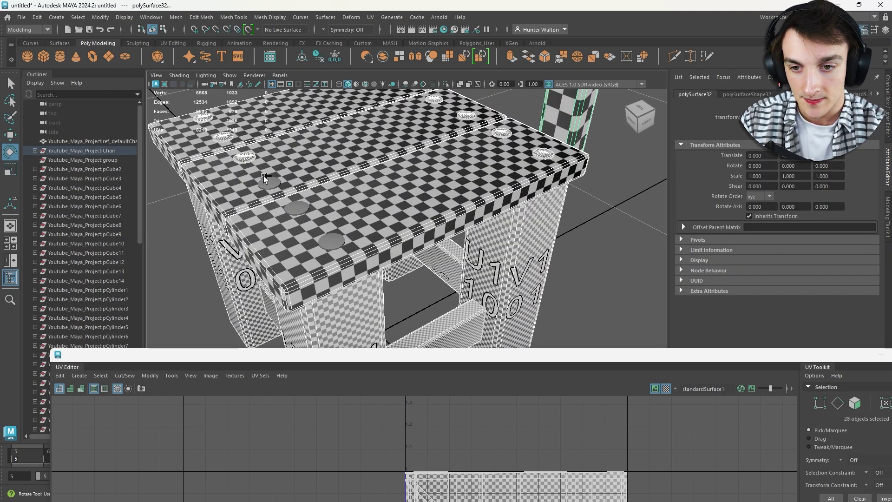
left_click(203, 117, "ctrl")
middle_click_drag(416, 103, 414, 195, "alt")
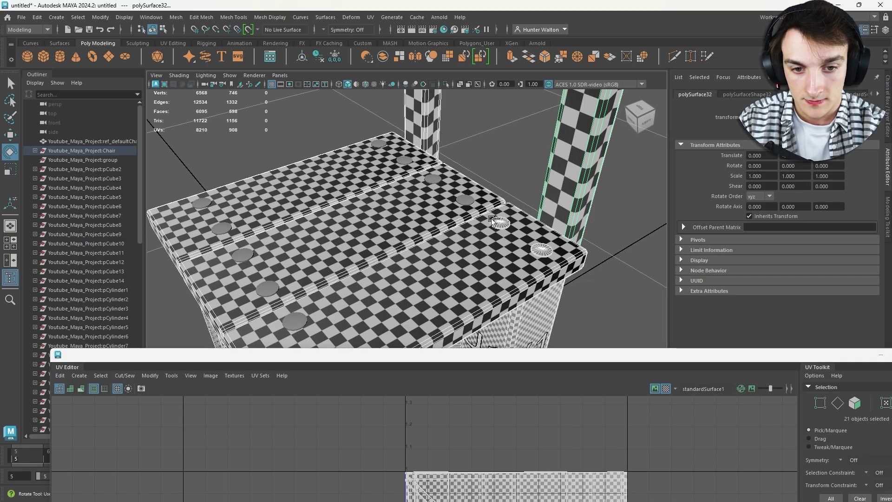
scroll(518, 235, "down", 10)
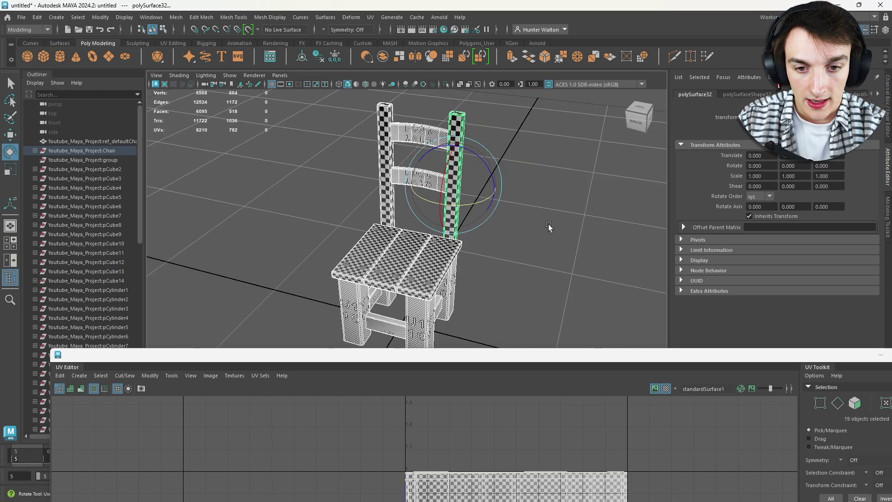
Maximize the UV Editor on the UVs of the chair without its pegs and switch to UV shell selection
left_click_drag(511, 222, 509, 236, "alt")
middle_click_drag(509, 236, 524, 224, "alt")
double_click(488, 354)
right_click(474, 144)
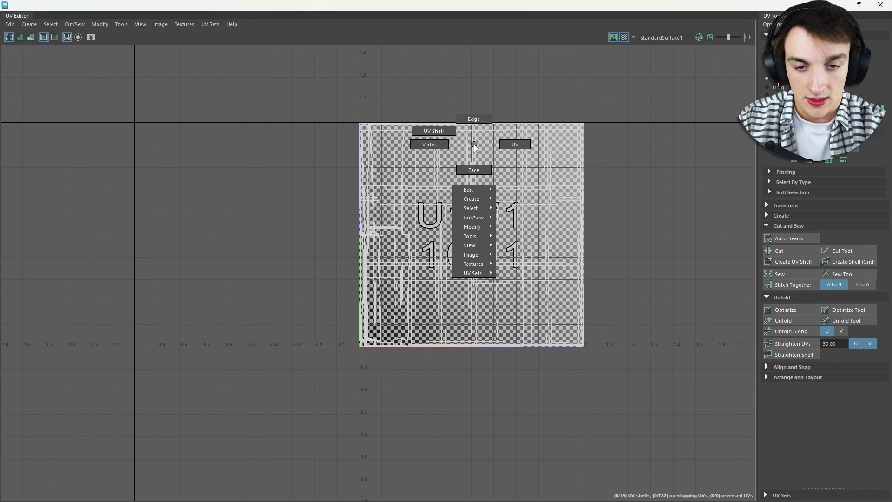
mouse_move(505, 5)
left_mouse_down()
mouse_move(502, 193)
mouse_move(473, 376)
mouse_move(497, 305)
mouse_move(498, 16)
left_mouse_up()
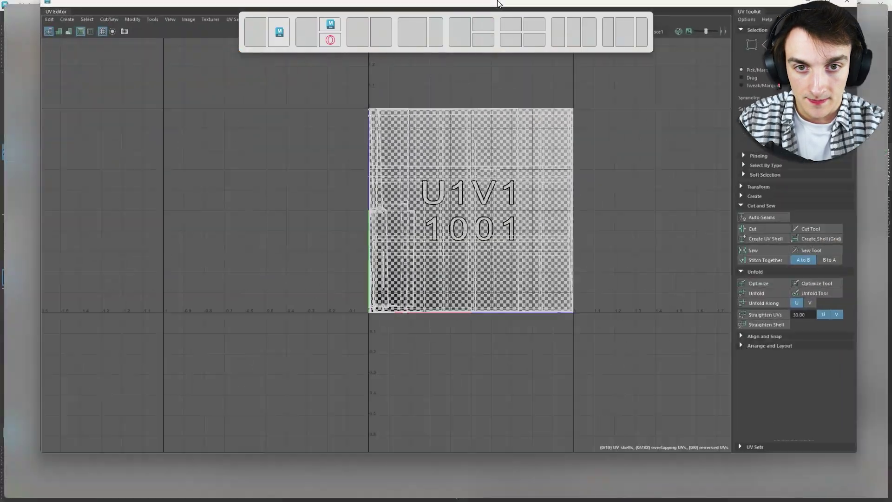
right_click_drag(417, 205, 398, 196)
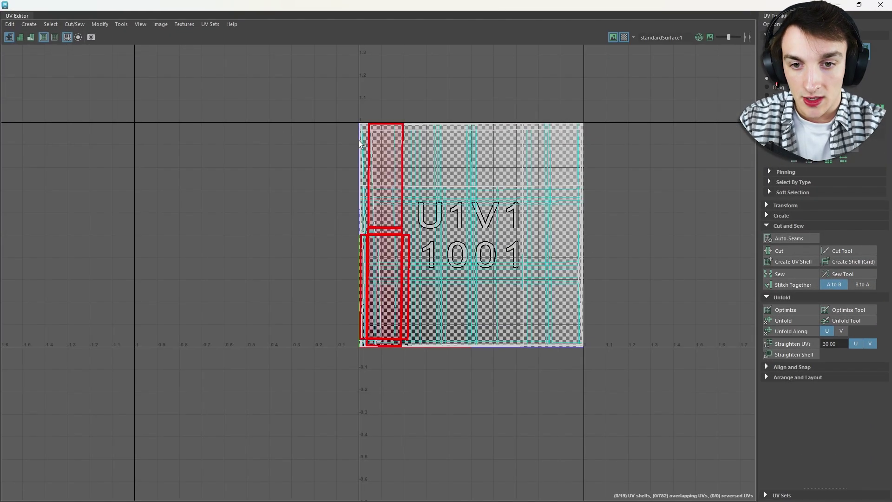
Select all UV shells of the chair without its pegs, lay them out without overlaps, and leave the UV Editor
left_click_drag(304, 80, 389, 172)
left_click_drag(561, 347, 612, 389)
left_click_drag(305, 80, 637, 368)
left_click_drag(637, 368, 637, 368)
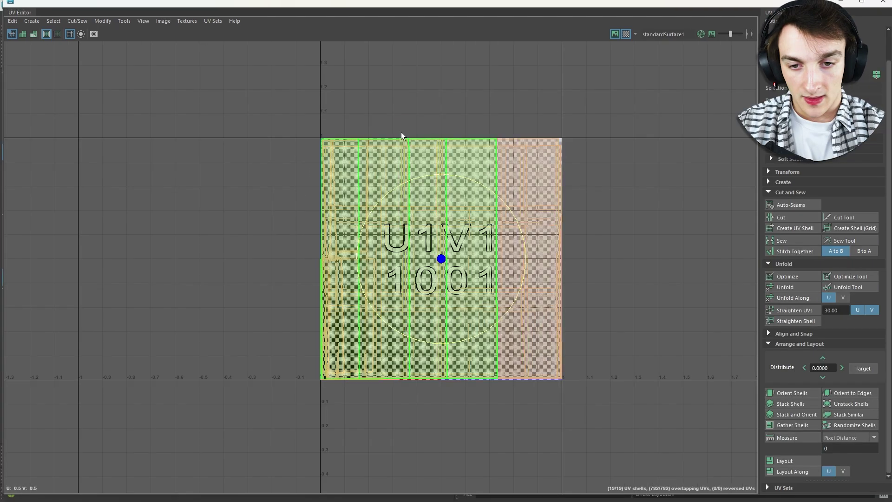
key("ctrl+z")
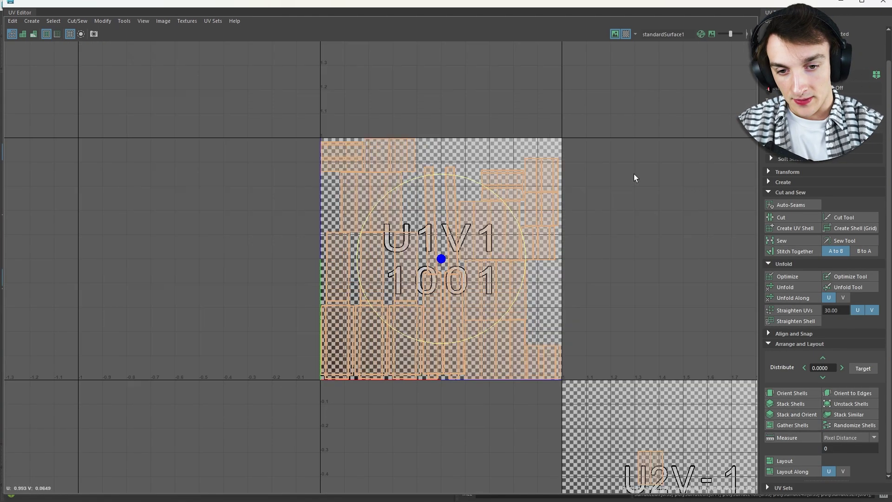
left_click(604, 210)
scroll(576, 227, "up", 2)
middle_click_drag(576, 227, 661, 175, "alt")
scroll(589, 215, "up", 4)
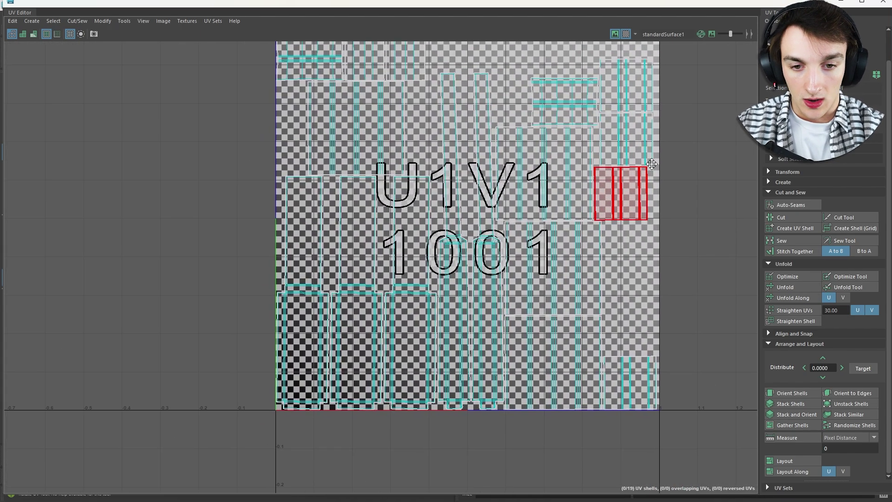
left_click_drag(662, 5, 891, 0)
left_click_drag(265, 253, 380, 240, "alt")
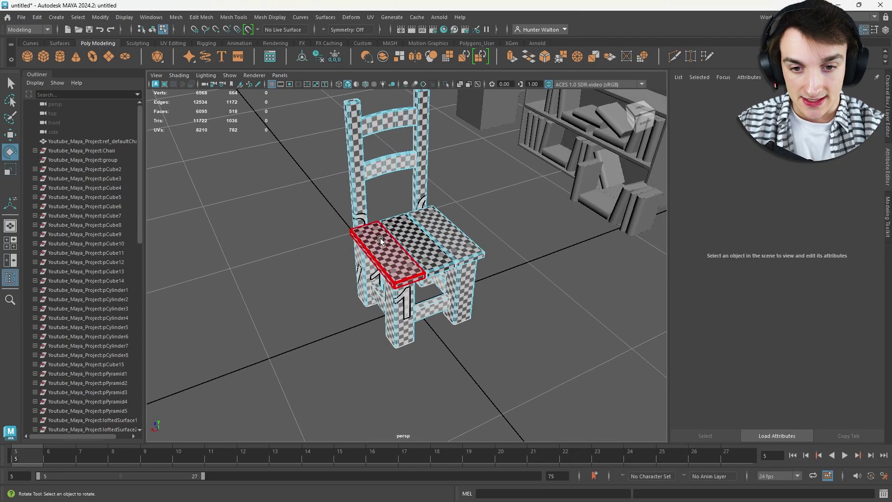
right_click_drag(379, 237, 422, 221)
left_click(479, 231)
left_click_drag(485, 242, 396, 243, "alt")
scroll(451, 222, "down", 4)
left_click_drag(353, 180, 533, 258)
scroll(467, 313, "up", 5)
scroll(487, 277, "up", 4)
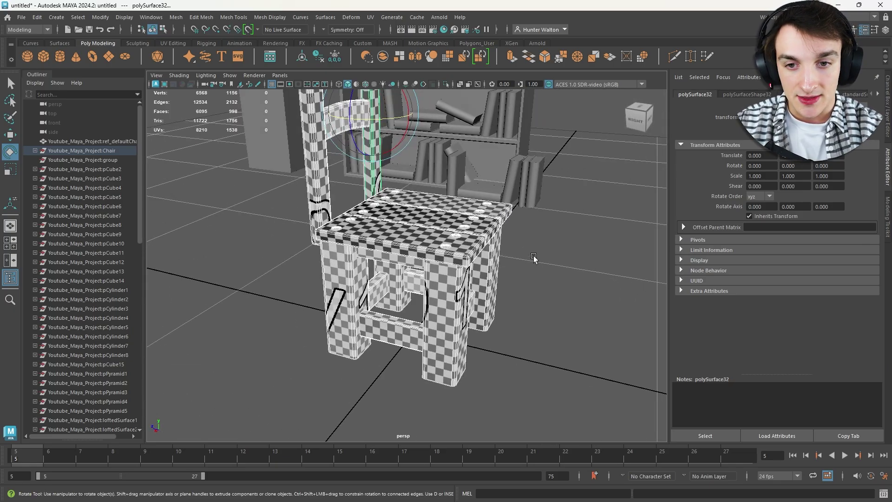
middle_click_drag(533, 258, 551, 311, "alt")
left_click_drag(552, 310, 441, 283, "alt")
key("ctrl+z")
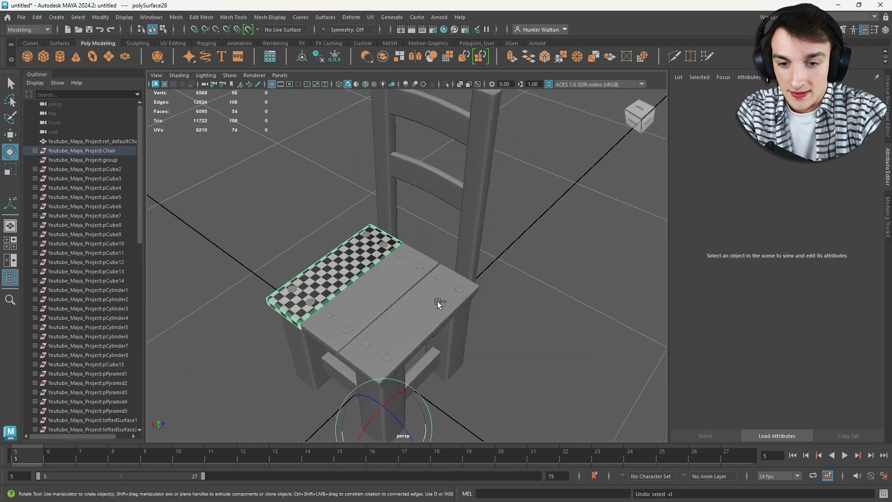
key("ctrl+z")
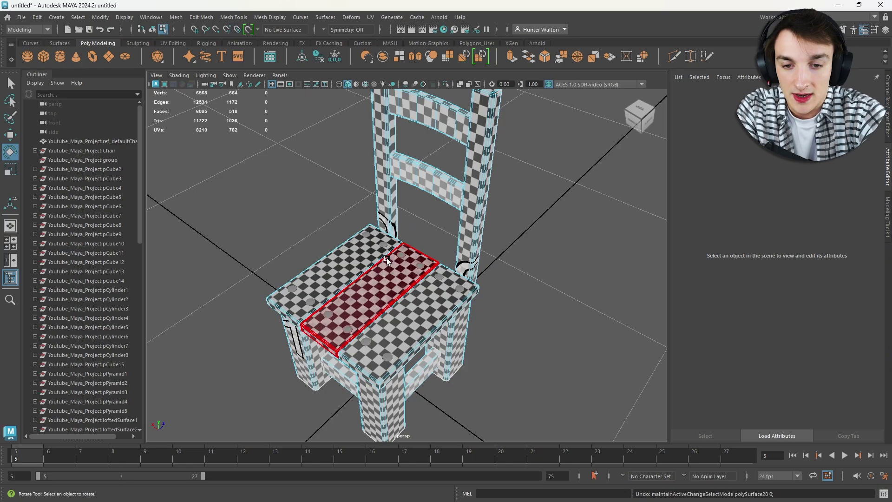
Assign a new Lambert material to all chair parts except the seat pegs
right_click_drag(372, 237, 380, 474)
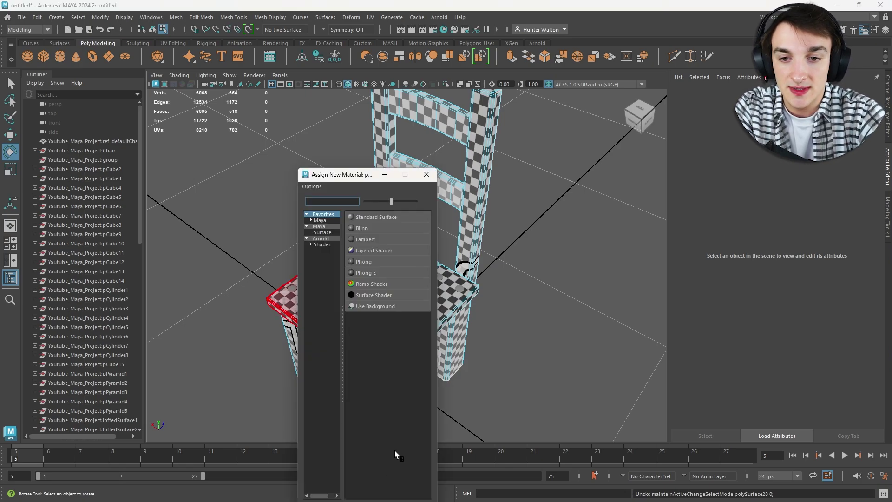
left_click(367, 239)
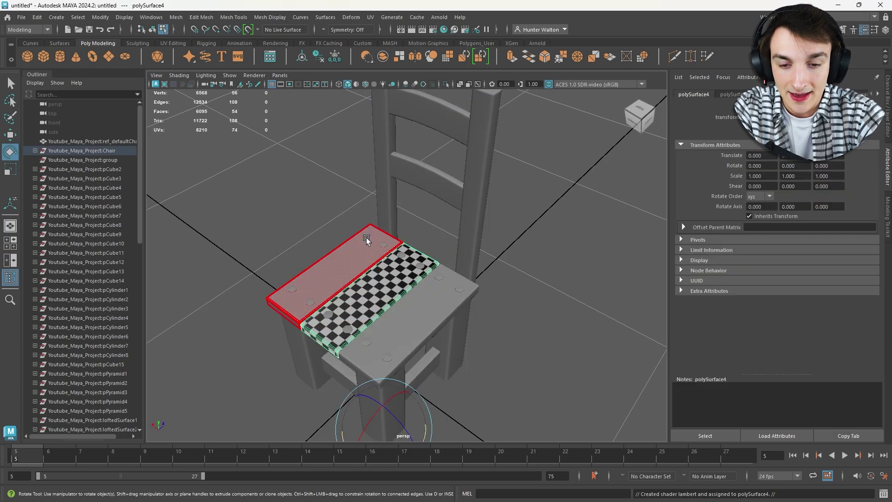
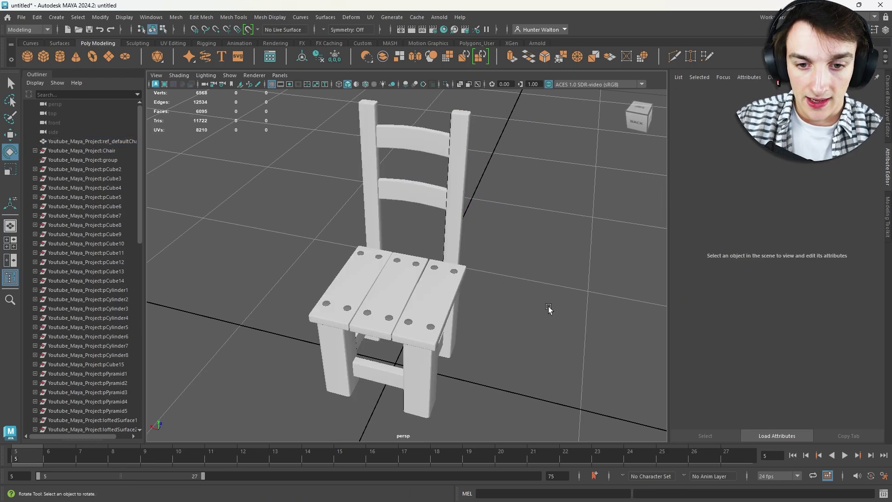
mouse_move(549, 308)
left_mouse_down("alt")
mouse_move(578, 293)
mouse_move(628, 290)
left_mouse_up("alt")
left_click_drag(503, 220, 367, 218, "alt")
left_click(387, 216)
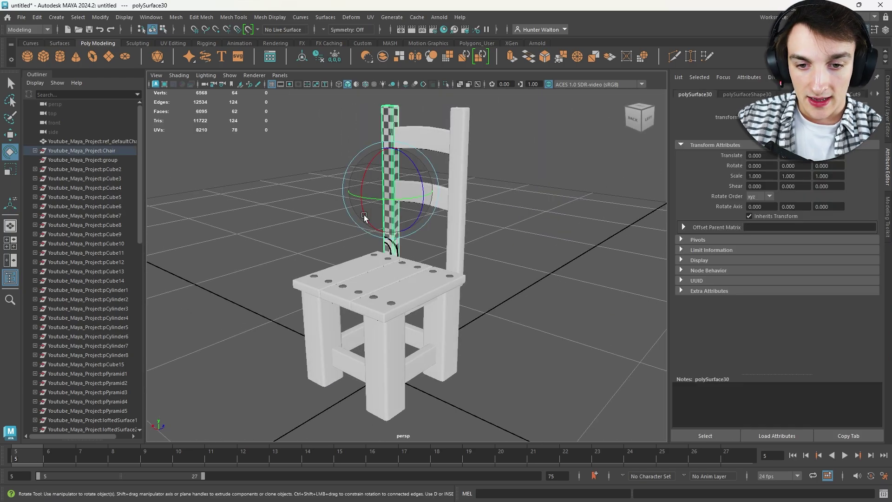
left_click(338, 219)
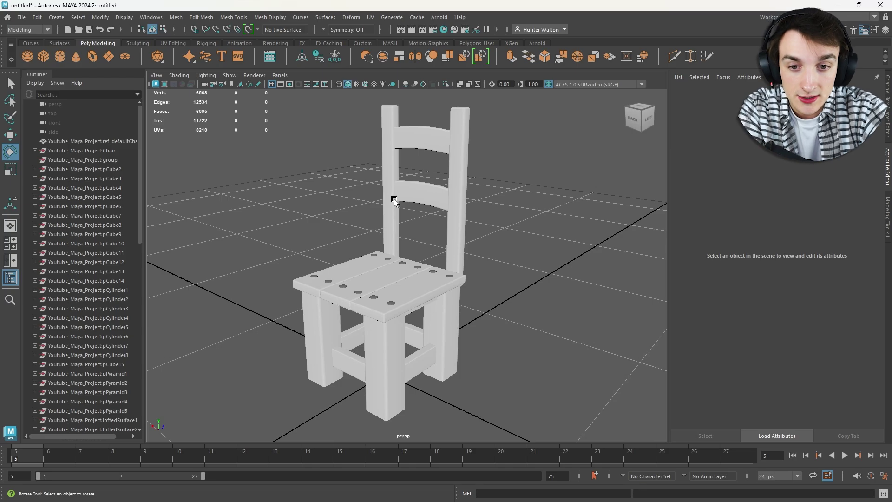
Open the M_Chair_Wood material from the lower backrest slat and set its color to bright yellow
left_click(398, 186)
left_click_drag(398, 186, 419, 194, "alt")
right_click(420, 194)
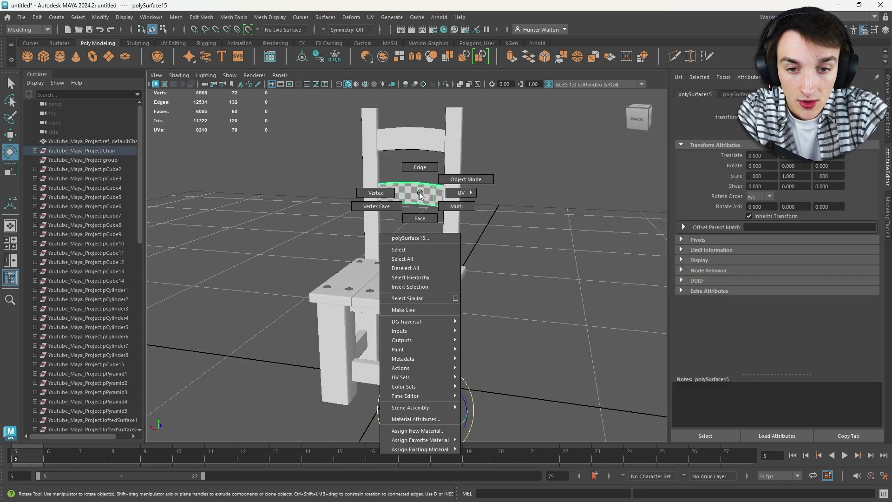
left_click(454, 419)
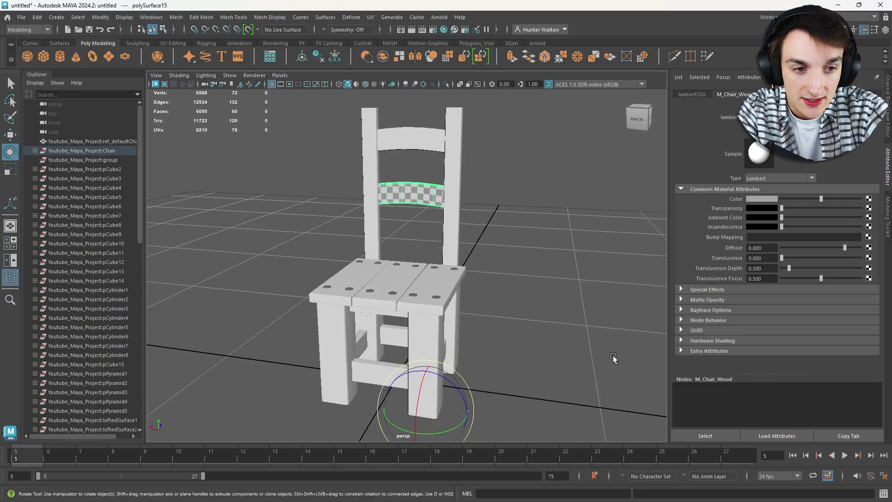
left_click(760, 197)
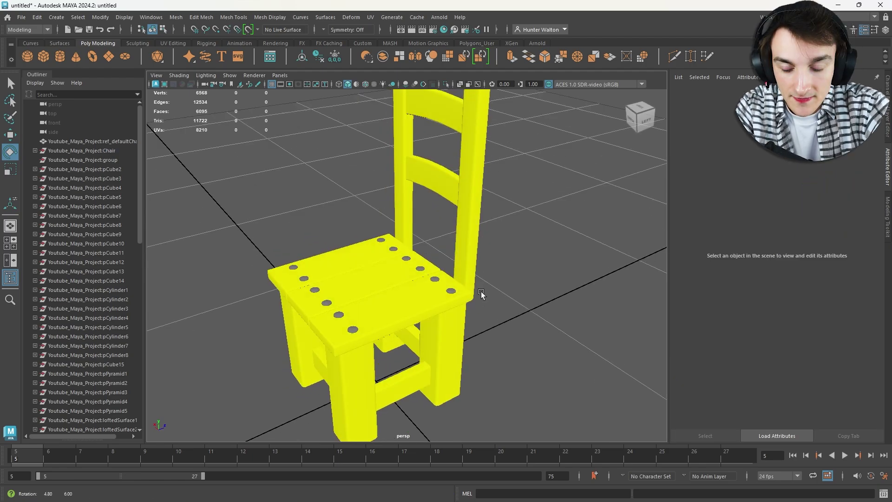
Select all twelve seat pegs, front and rear, leaving the seat planks out of the selection
scroll(478, 294, "down", 4)
left_click_drag(473, 290, 467, 267, "alt")
scroll(410, 303, "up", 5)
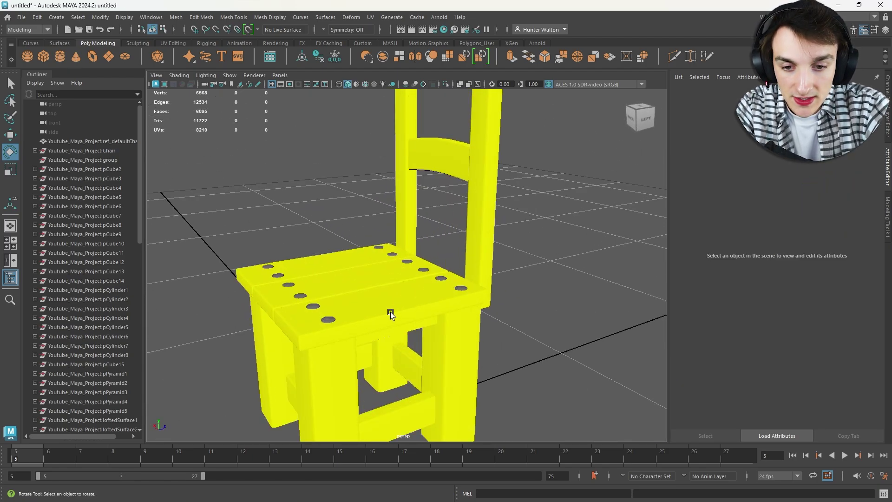
left_click_drag(339, 333, 325, 312, "alt")
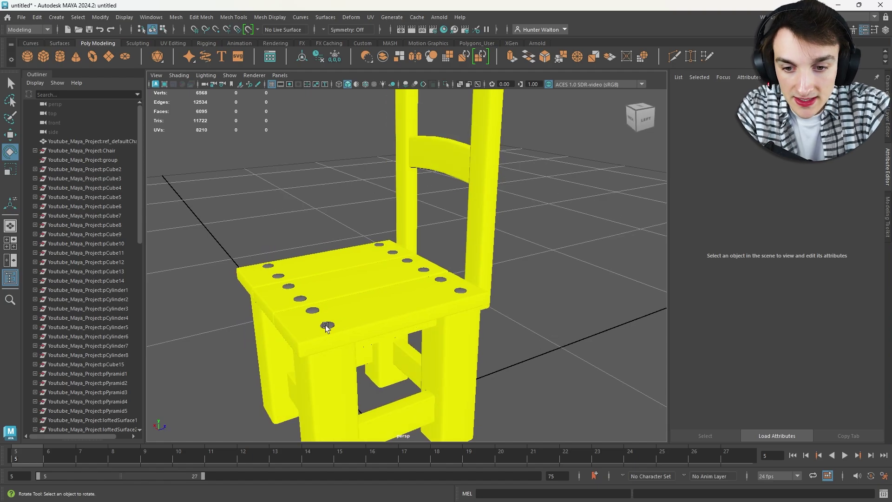
left_click(315, 310)
left_click(301, 295)
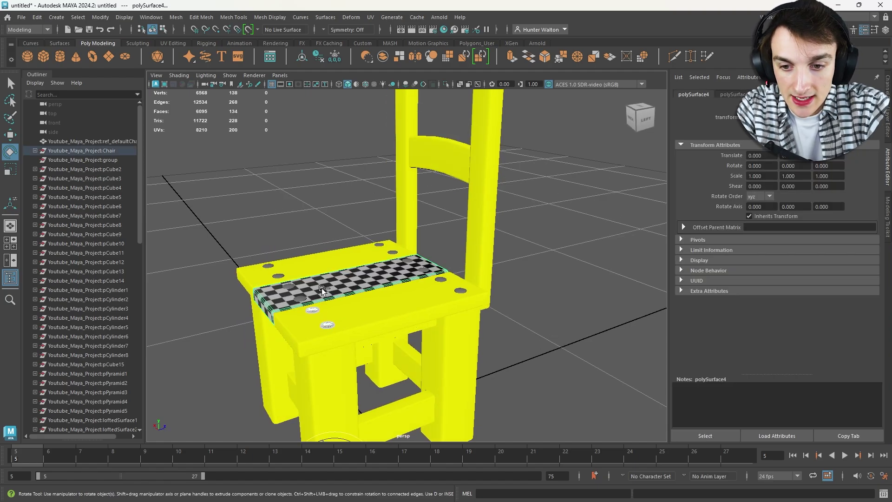
left_click(321, 288, "ctrl")
left_click(286, 287, "shift")
left_click(273, 271, "shift")
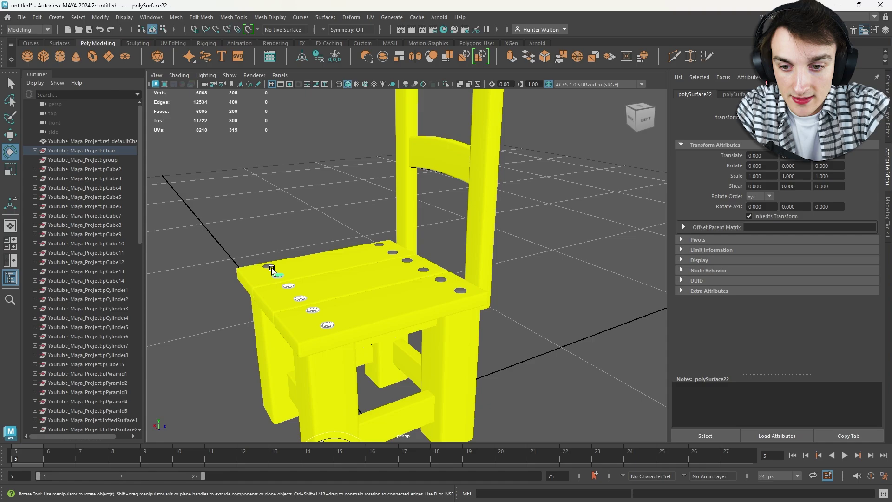
left_click(459, 289, "shift")
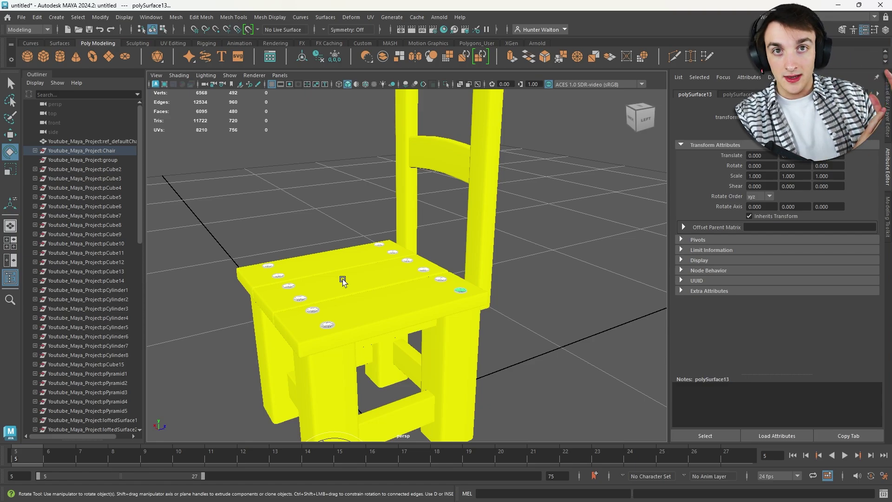
Open the UV Editor for the selected pegs and examine their overlapping shells in UV shell mode
left_click(370, 16)
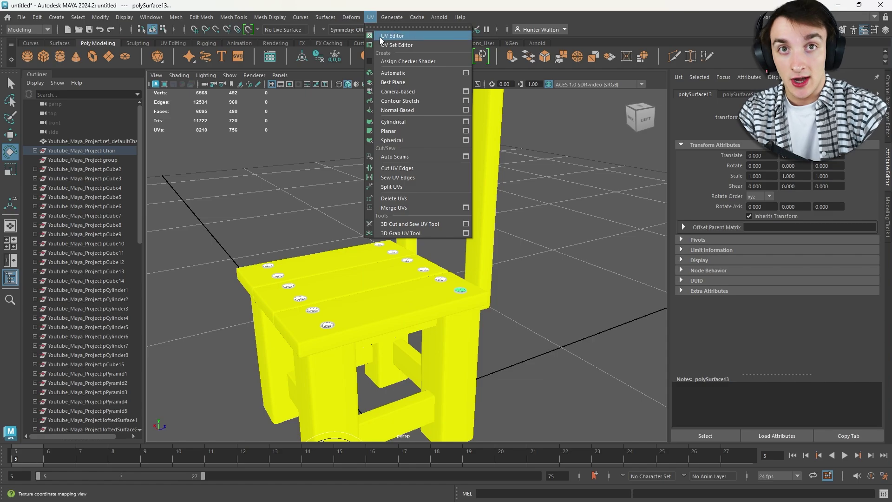
left_click(380, 36)
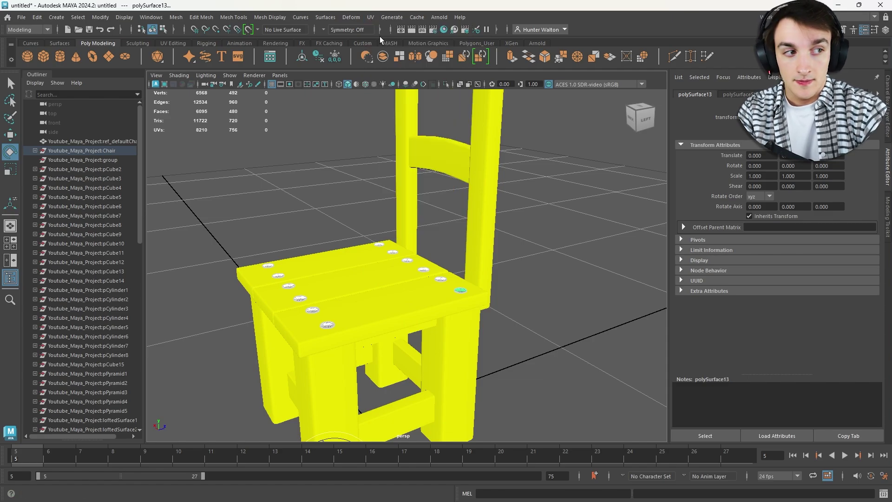
left_click_drag(630, 65, 515, 33)
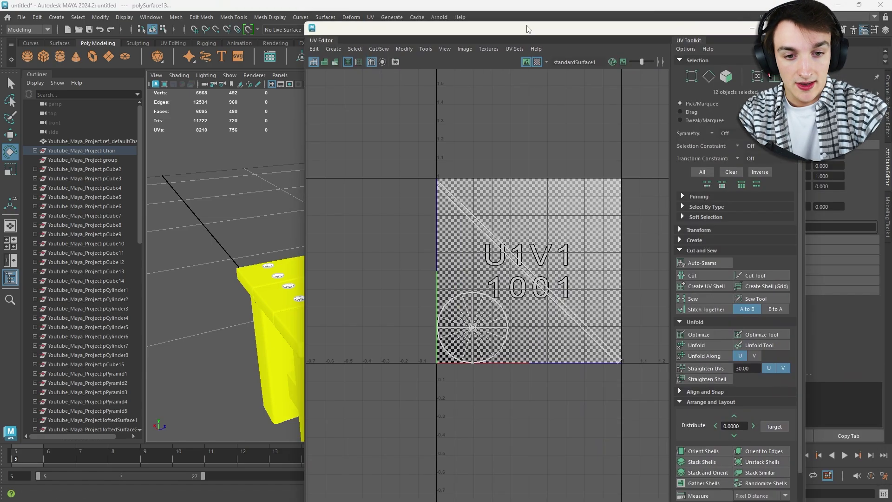
right_click_drag(544, 271, 526, 258)
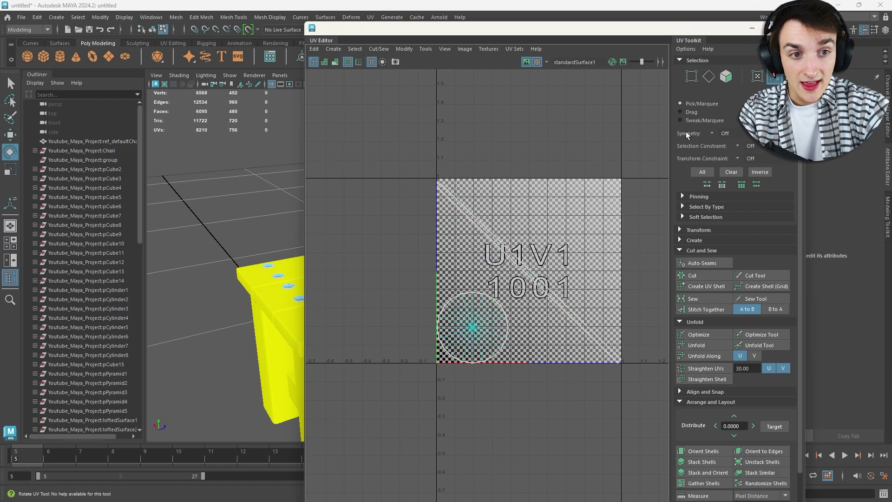
scroll(534, 309, "up", 1)
scroll(534, 308, "up", 2)
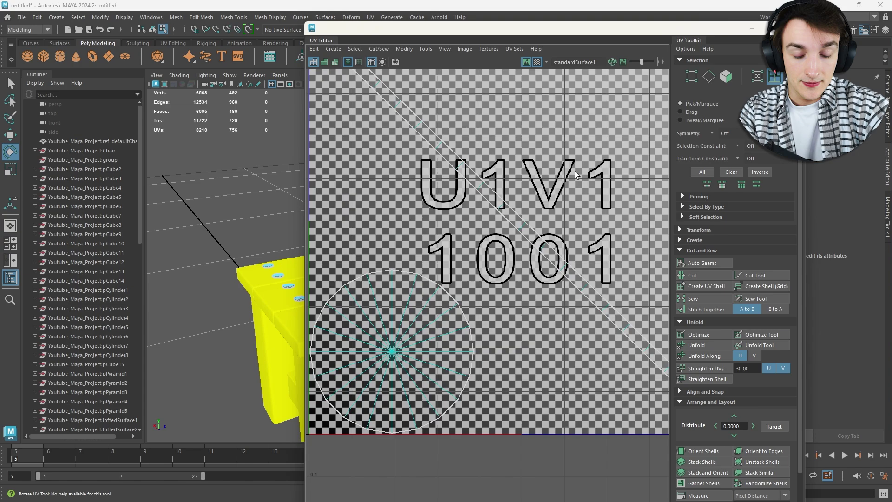
scroll(538, 307, "down", 1)
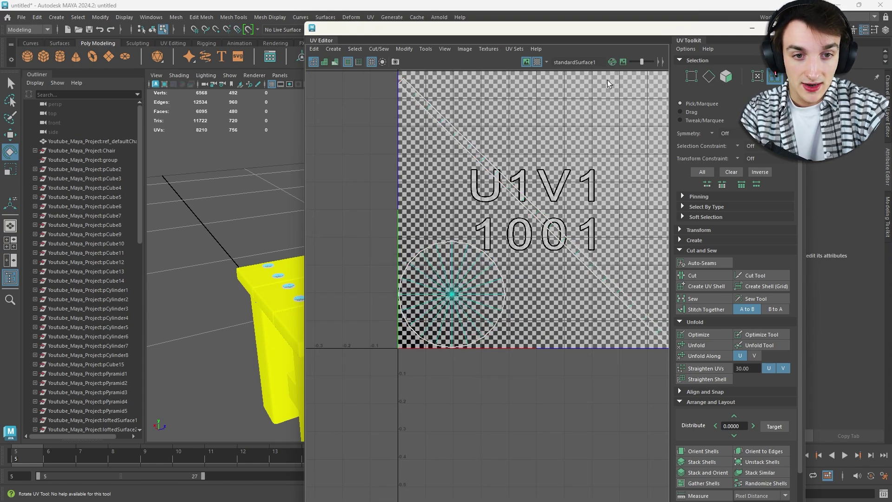
scroll(613, 172, "down", 1)
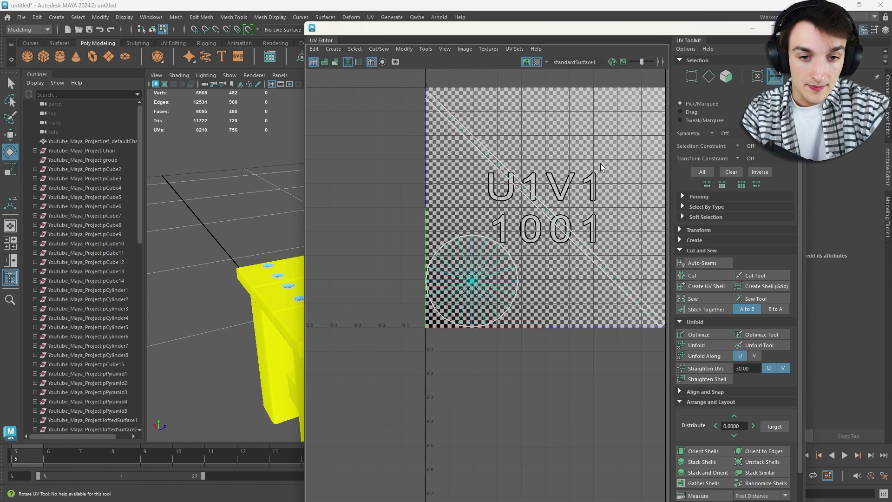
scroll(549, 243, "up", 2)
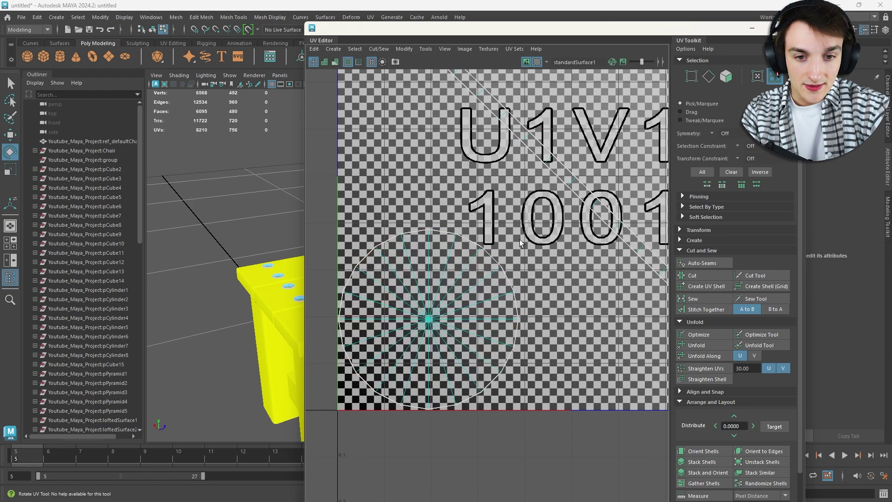
scroll(516, 214, "down", 2)
middle_click_drag(596, 164, 539, 212, "alt")
left_click(751, 27)
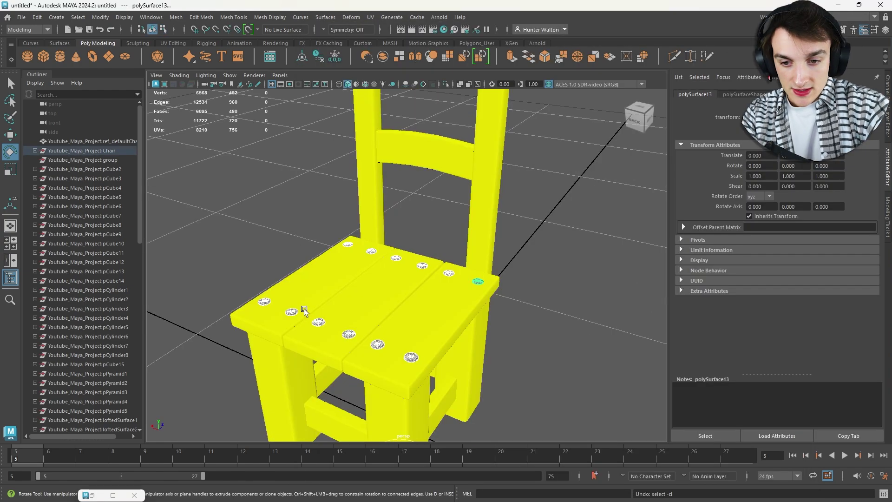
Assign a new Lambert material named M_Metal to the twelve selected seat pegs
right_click_drag(295, 236, 309, 476)
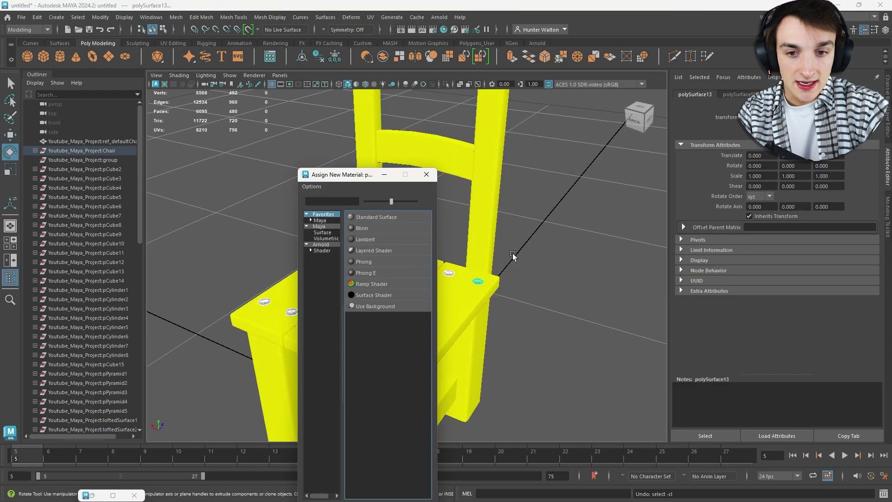
left_click(367, 236)
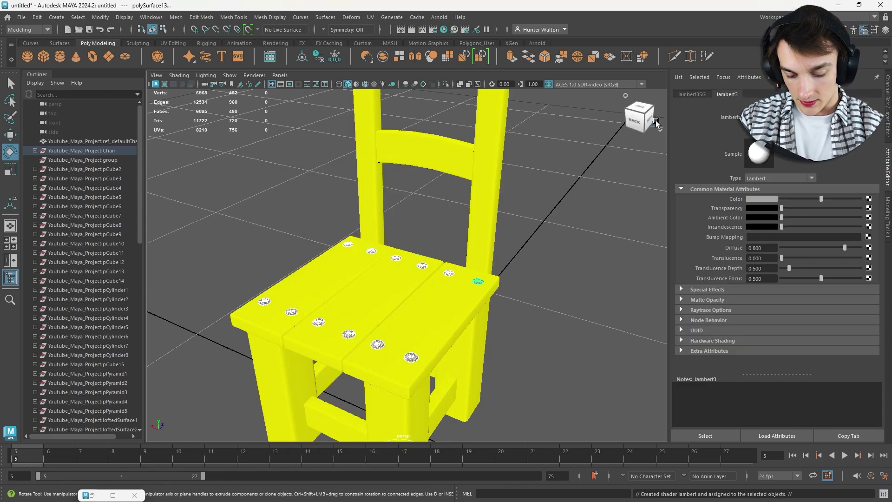
key("Return")
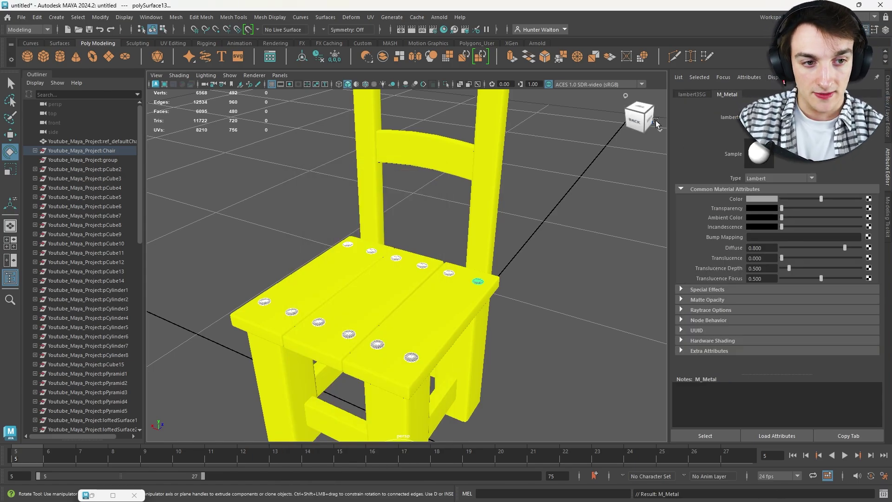
right_click_drag(336, 211, 378, 202)
left_click(384, 211)
scroll(384, 211, "down", 8)
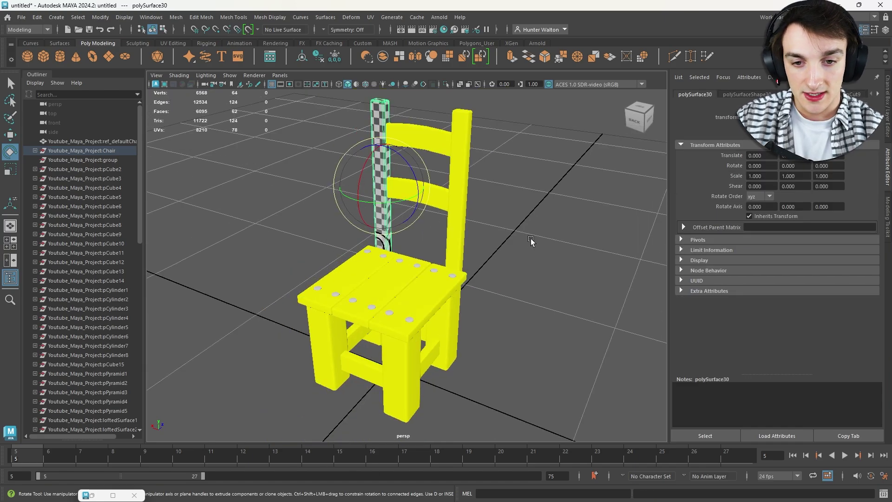
left_click(557, 286)
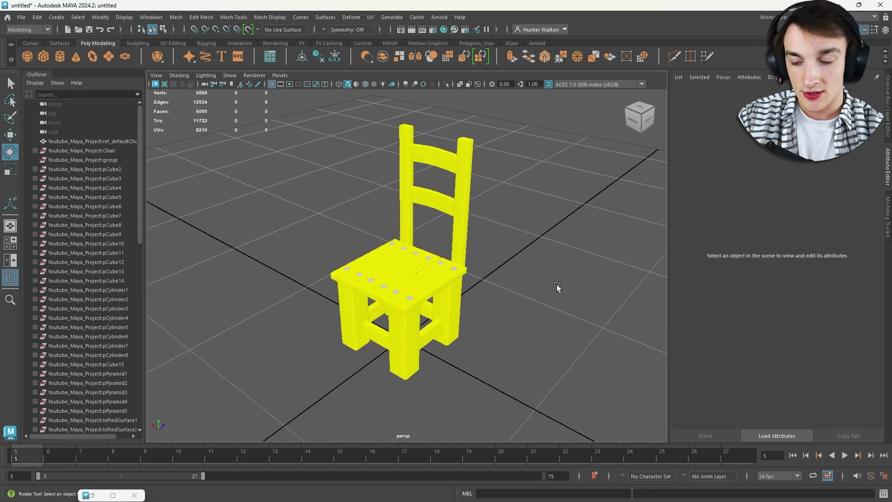
Examine the table with its metal bands and the candlestick standing on it
left_click_drag(414, 258, 666, 259, "alt")
middle_click_drag(579, 262, 522, 325, "alt")
scroll(523, 325, "down", 3)
left_click(515, 185)
key("f")
left_click_drag(539, 195, 603, 253, "alt")
left_click(528, 198)
scroll(426, 211, "up", 5)
left_click(435, 228)
middle_click_drag(603, 253, 525, 259, "alt")
left_click_drag(526, 259, 461, 273, "alt")
scroll(555, 277, "down", 3)
left_click(510, 290)
left_click_drag(510, 291, 428, 294, "alt")
scroll(429, 292, "up", 4)
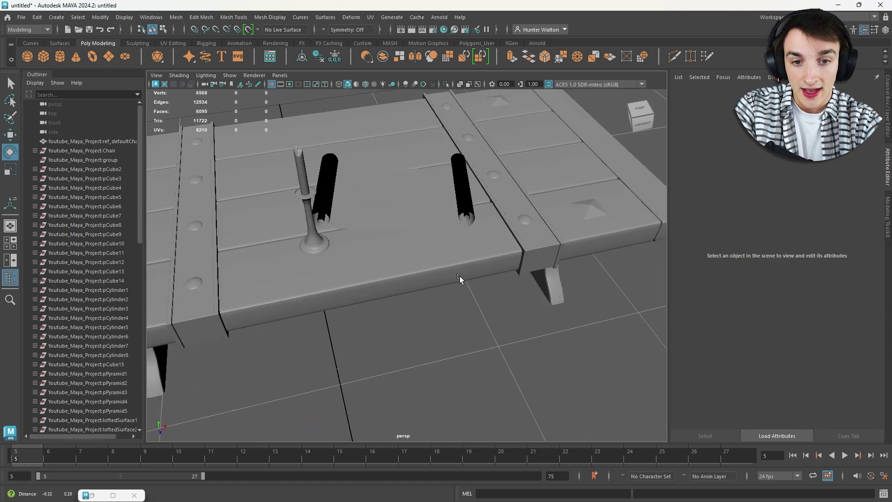
middle_click_drag(459, 276, 554, 283, "alt")
left_click_drag(537, 277, 537, 272, "alt")
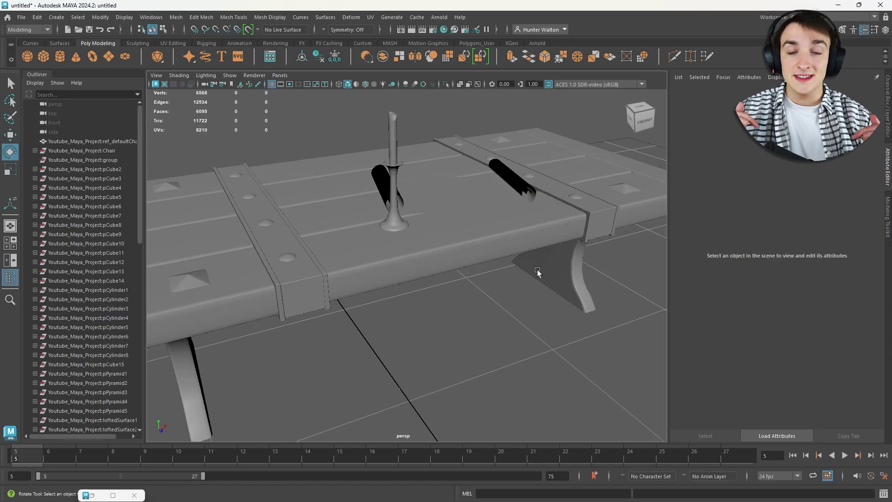